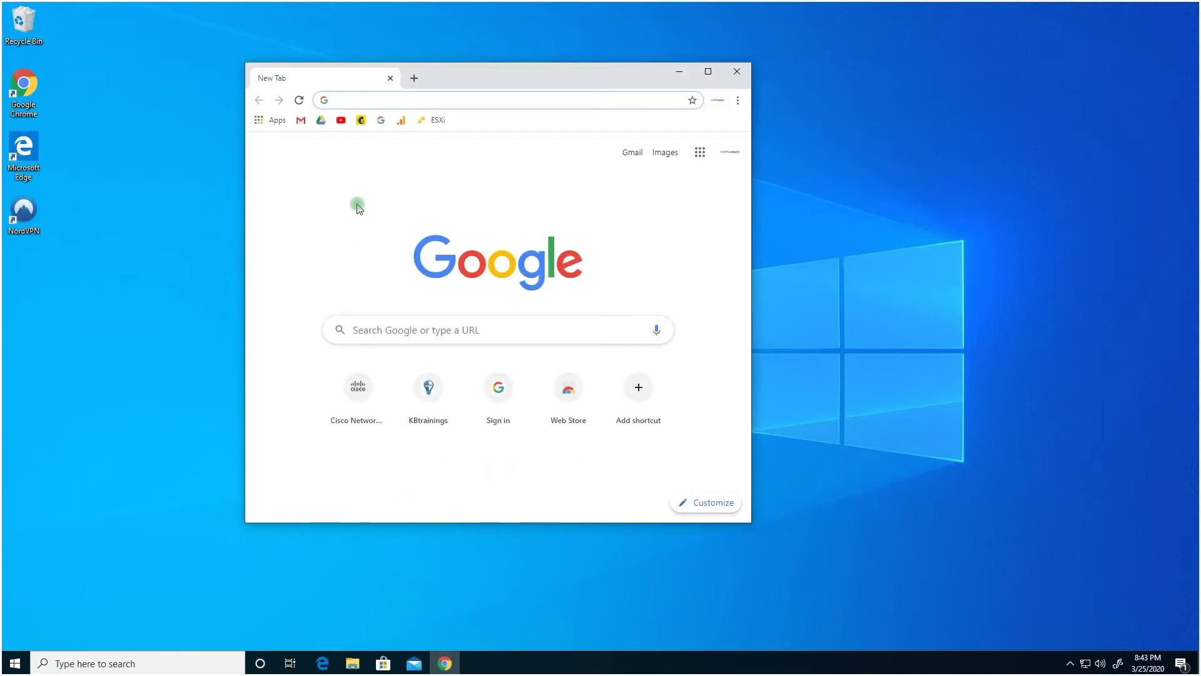
# Open Google and search for "download packet tracer 7.3"
pyautogui.click(381, 120)
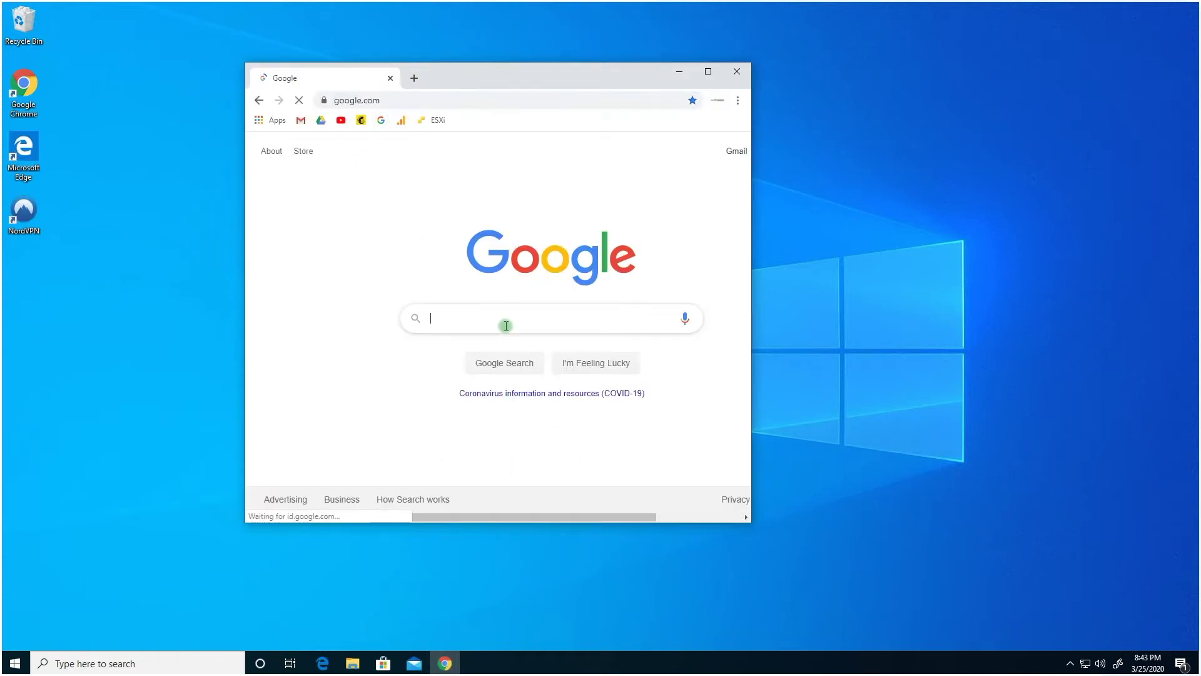
pyautogui.click(507, 326)
pyautogui.write('down')
pyautogui.press('BackSpace')
pyautogui.press('BackSpace')
pyautogui.press('BackSpace')
pyautogui.write('own')
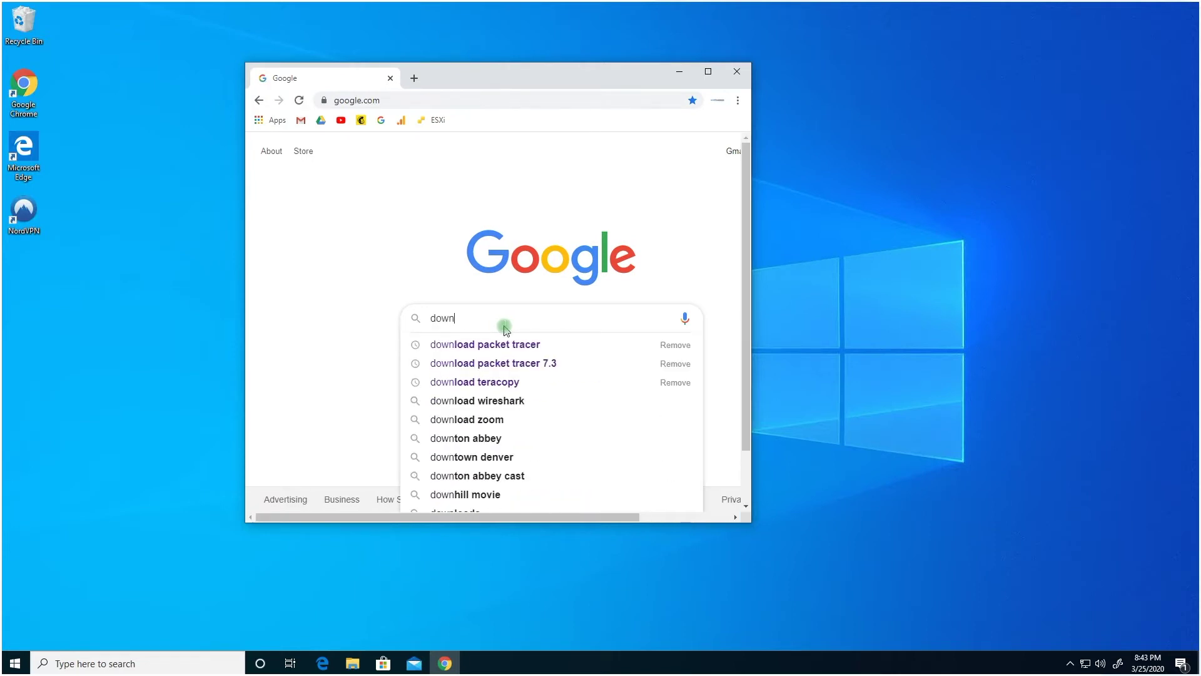
pyautogui.press('Down')
pyautogui.press('Down')
pyautogui.press('Return')
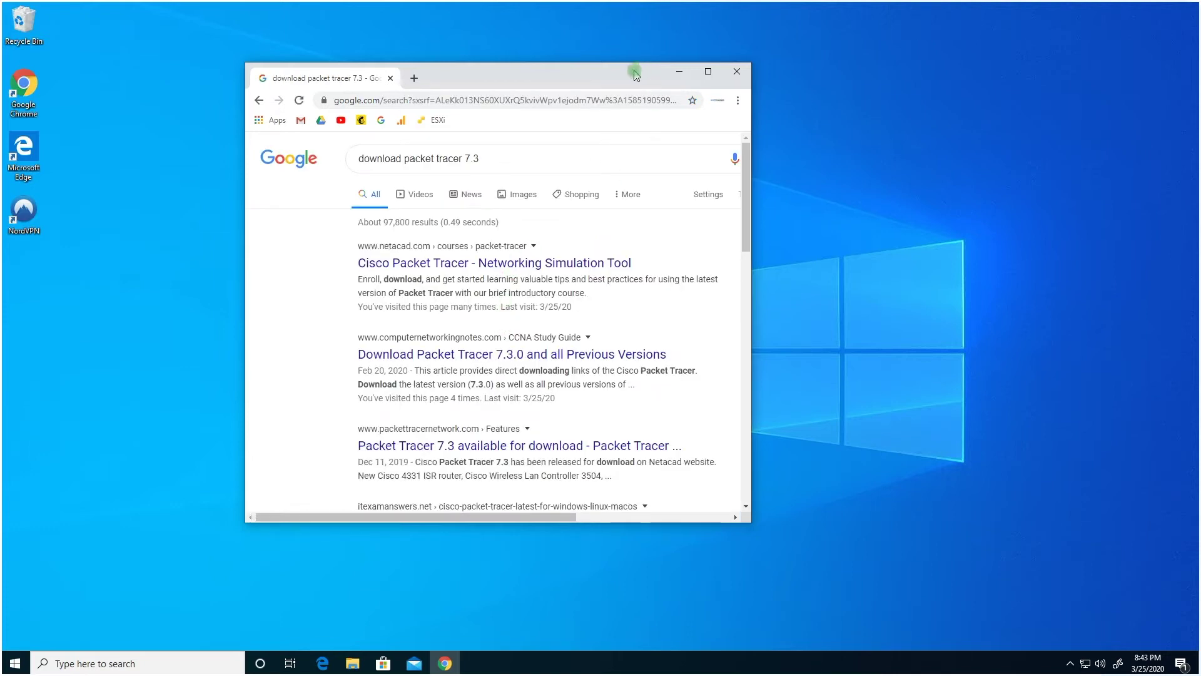
# Maximize the browser window and open the netacad.com result "Cisco Packet Tracer - Networking Simulation Tool" in its own tab
pyautogui.moveTo(633, 72); pyautogui.dragTo(603, 14)
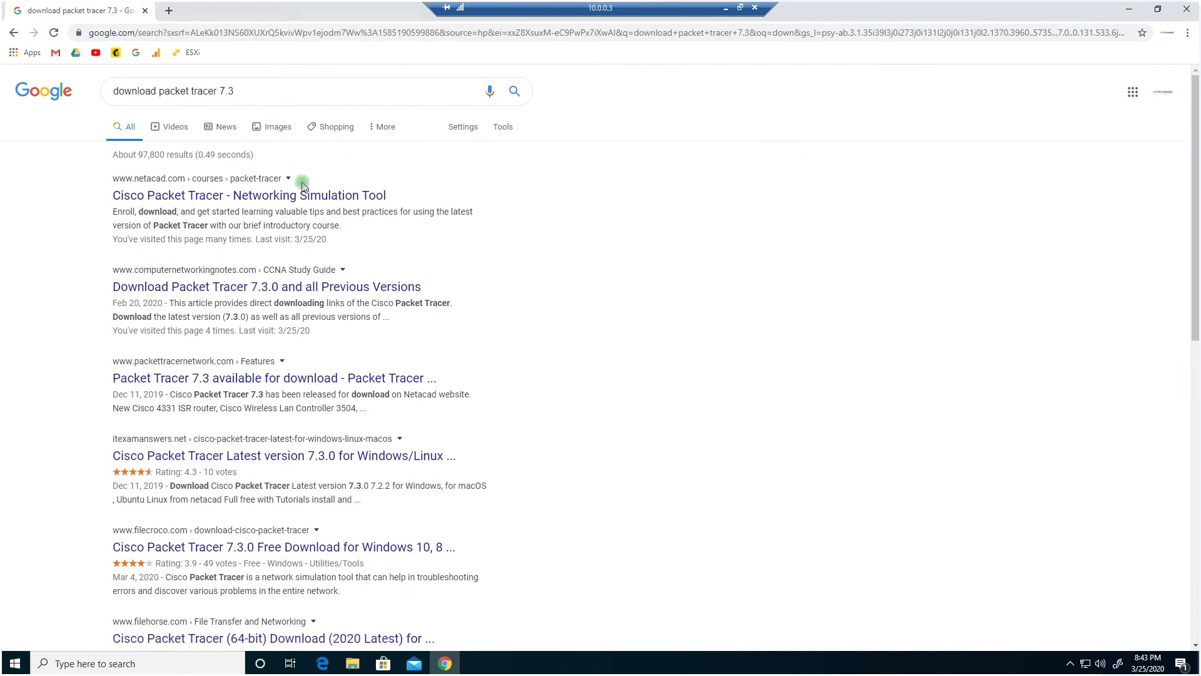
pyautogui.middleClick(293, 205)
pyautogui.click(233, 12)
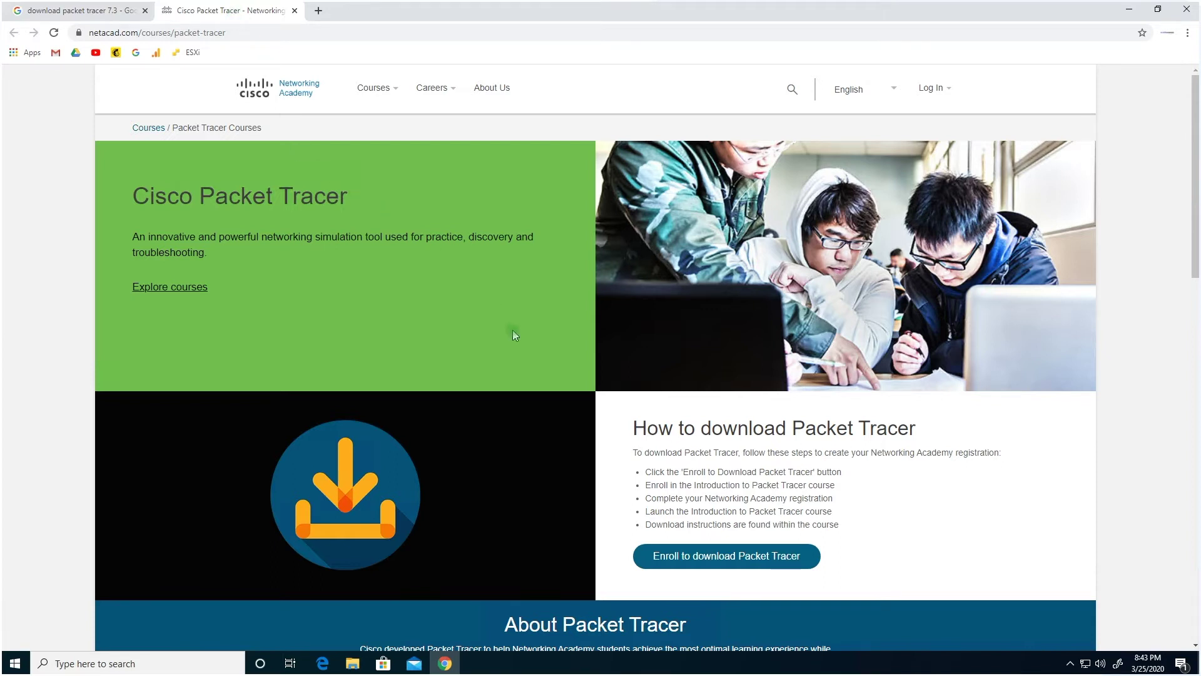
# Go to the Introduction to Packet Tracer course and open its self-enrollment sign-up form
pyautogui.click(703, 559)
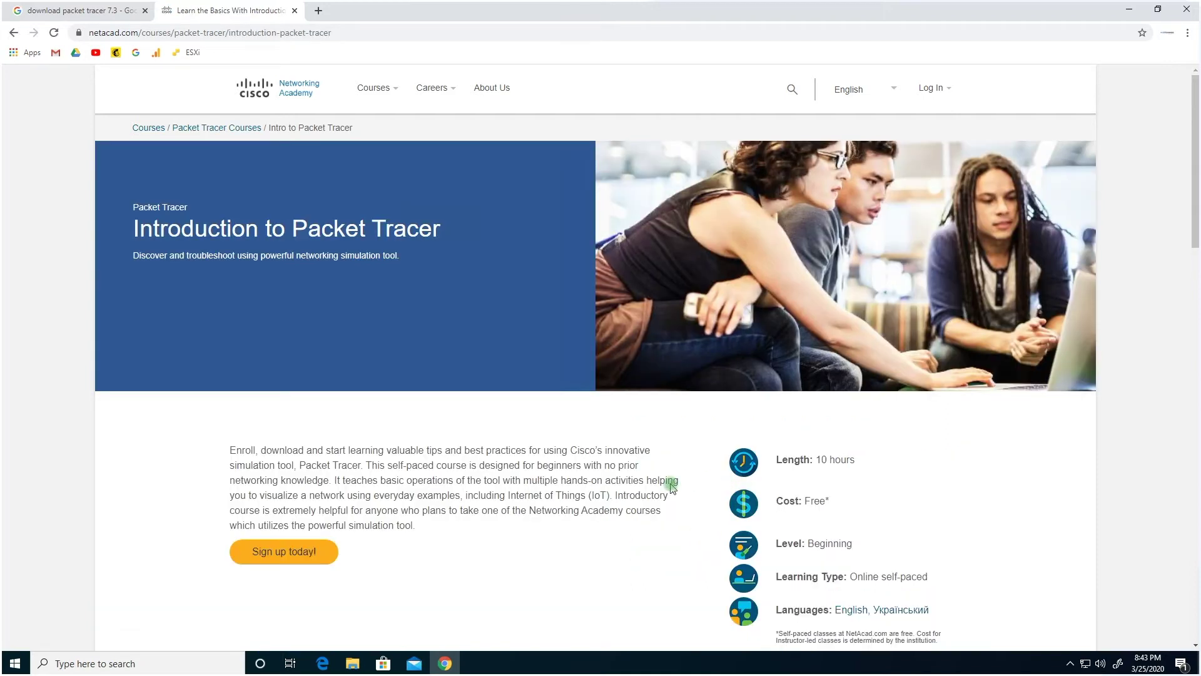
pyautogui.scroll(-4, 296, 331)
pyautogui.click(282, 304)
pyautogui.click(246, 335)
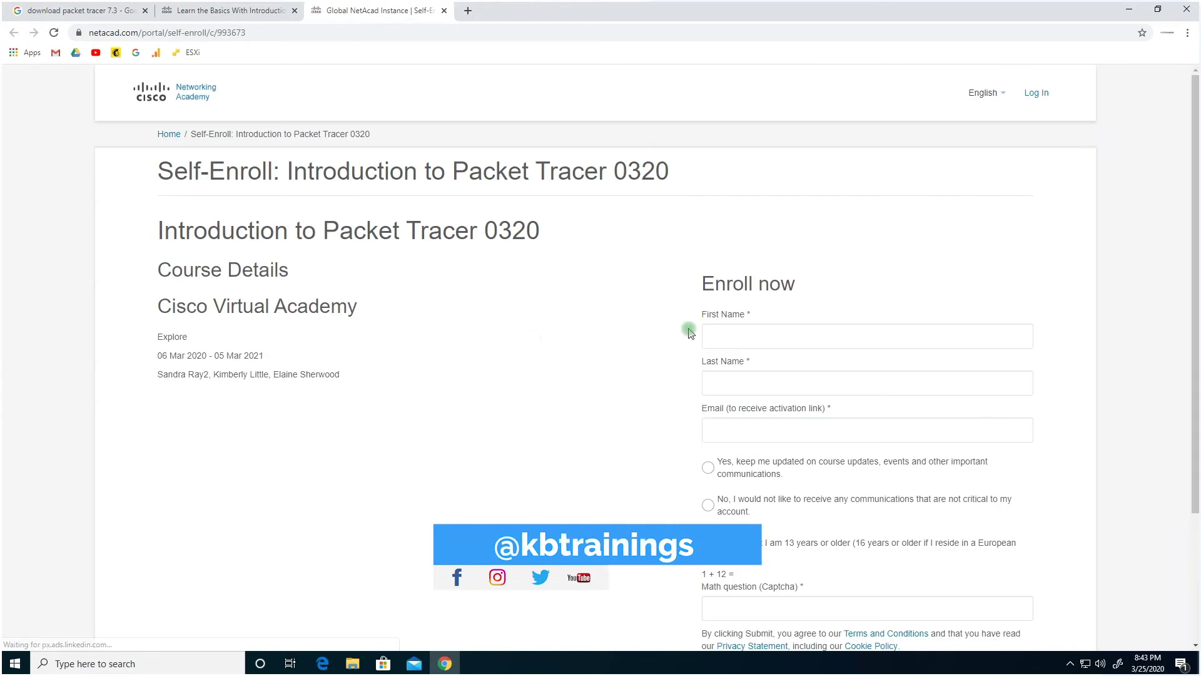
# Review the self-enrollment form from the name fields to the submit option, and glance back at the course page
pyautogui.click(721, 334)
pyautogui.click(728, 377)
pyautogui.click(699, 471)
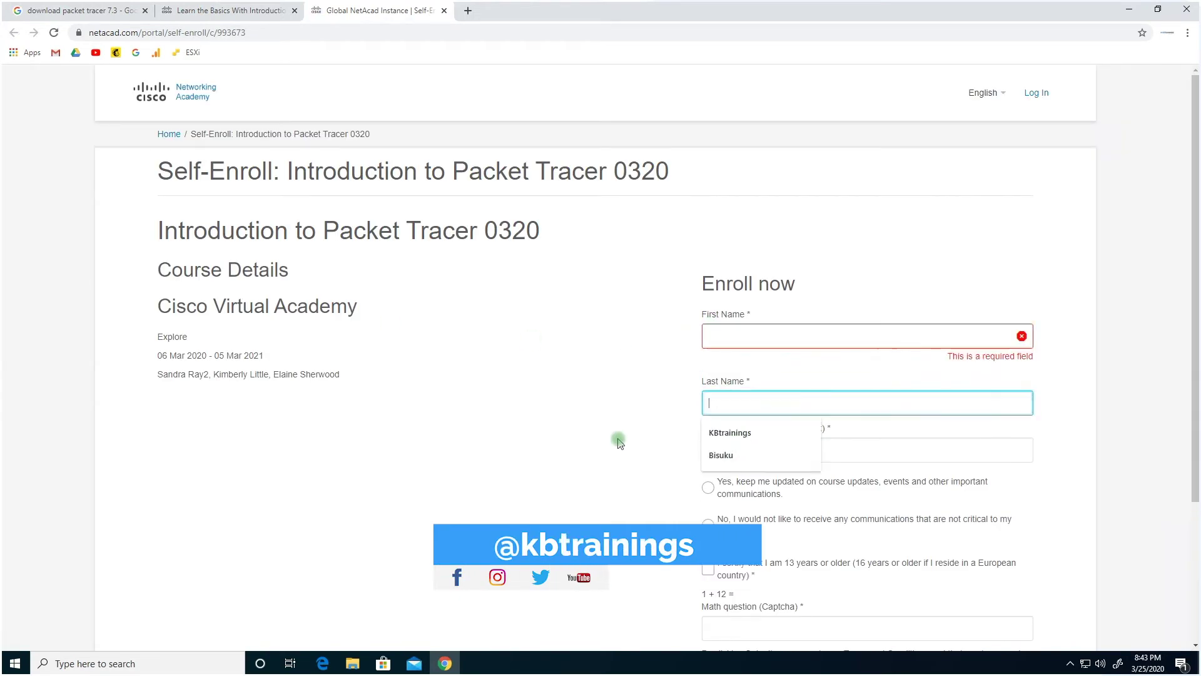
pyautogui.scroll(-3, 716, 504)
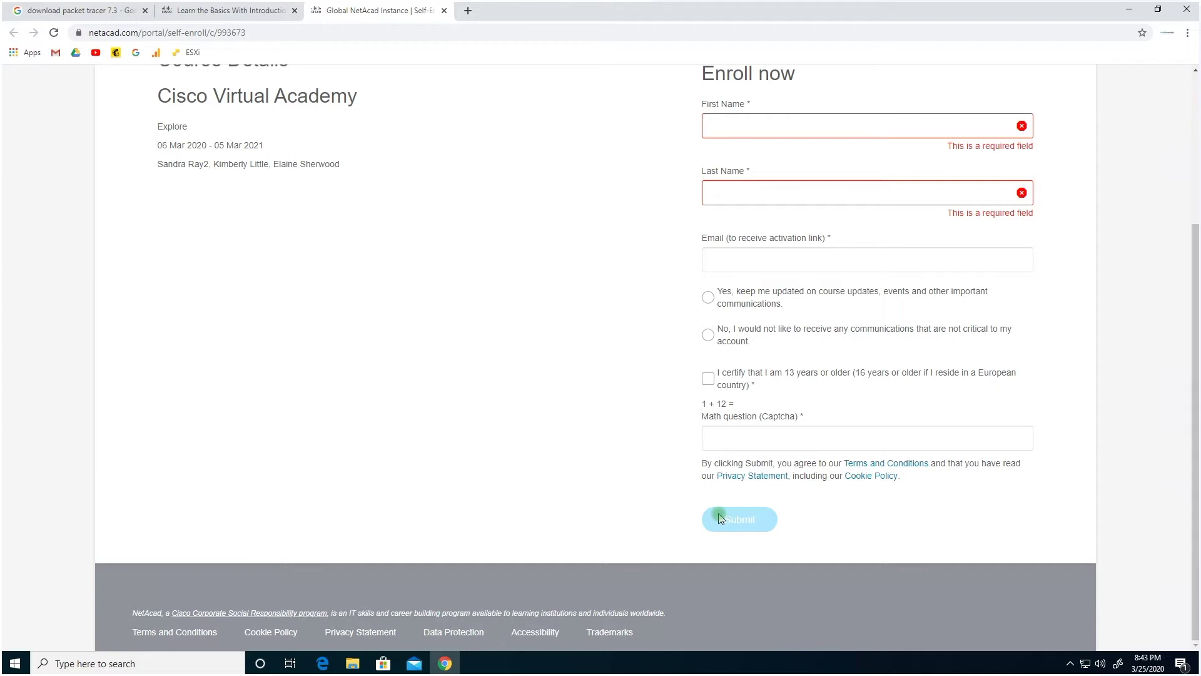
pyautogui.scroll(3, 721, 518)
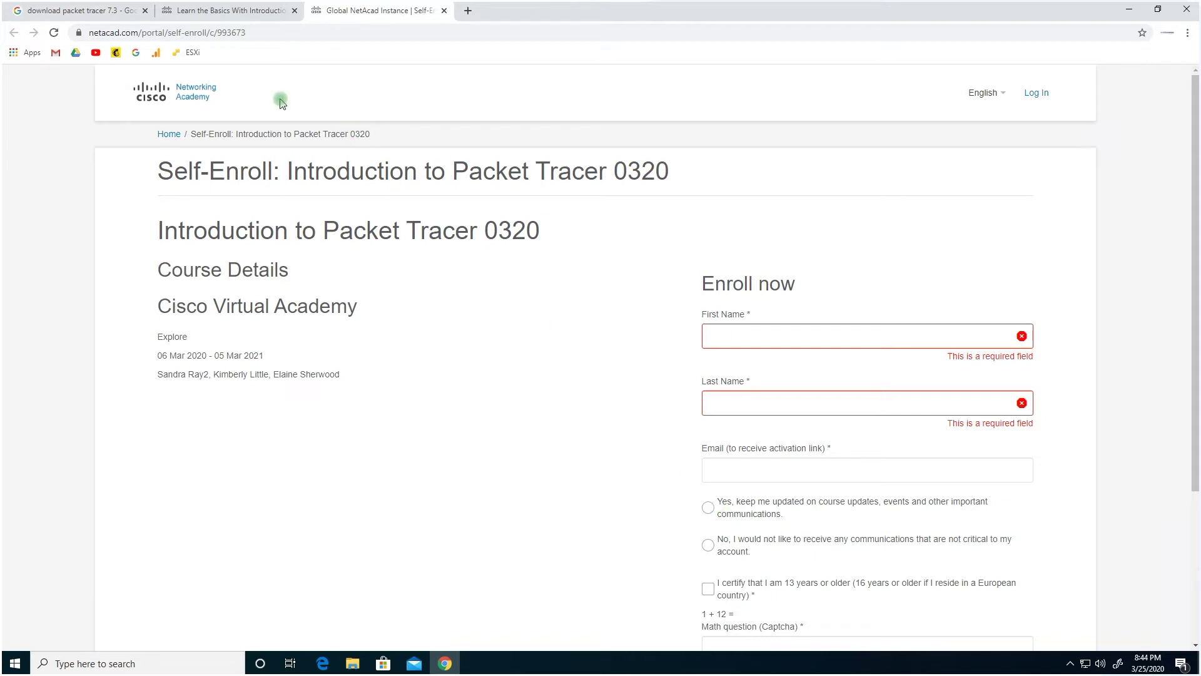
pyautogui.click(281, 12)
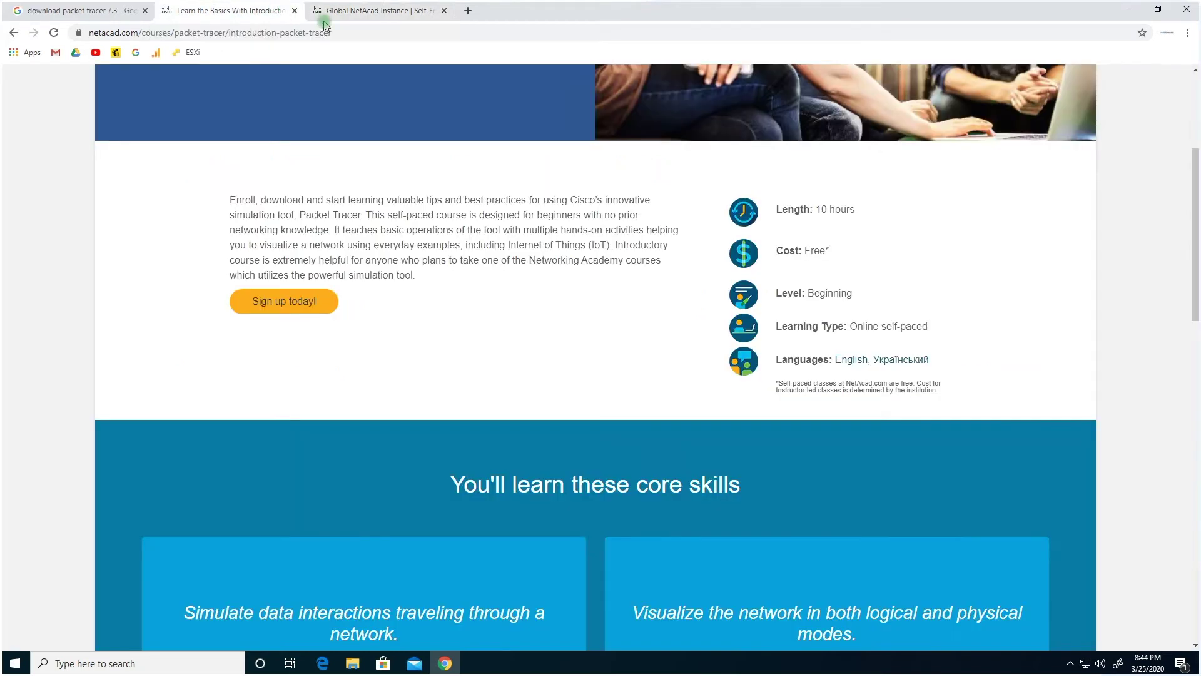
pyautogui.click(368, 12)
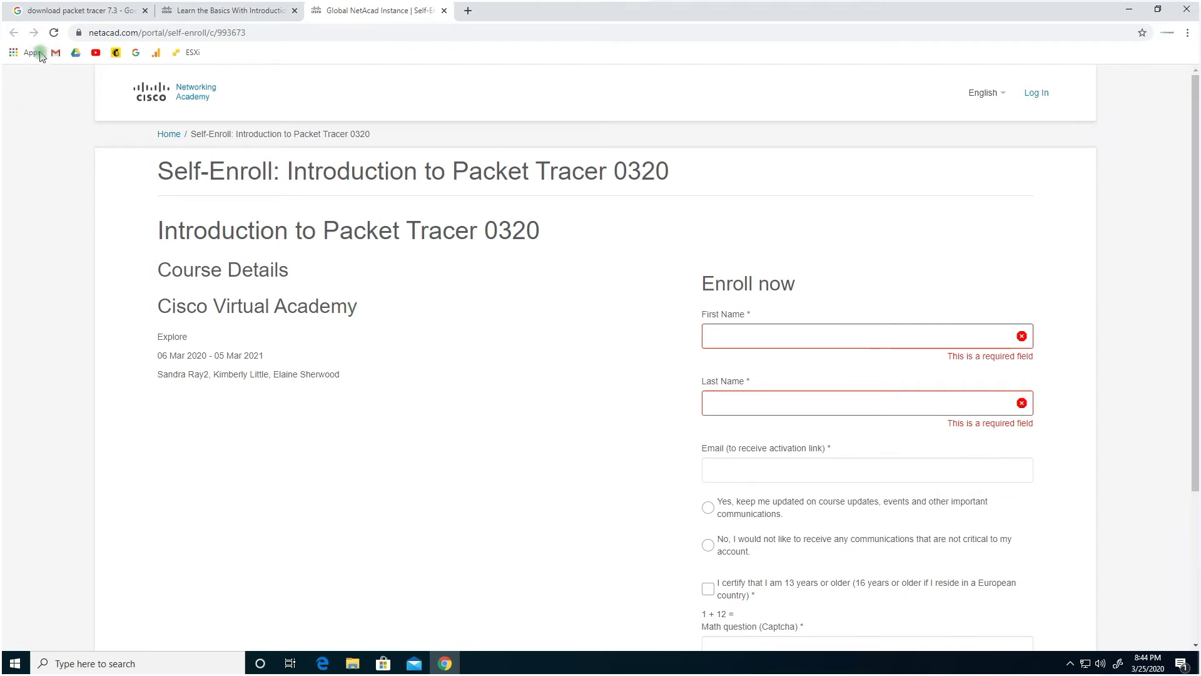
# From the Google results, open "Download Packet Tracer 7.3.0 and all Previous Versions" and examine its 7.3.0 download links
pyautogui.click(53, 12)
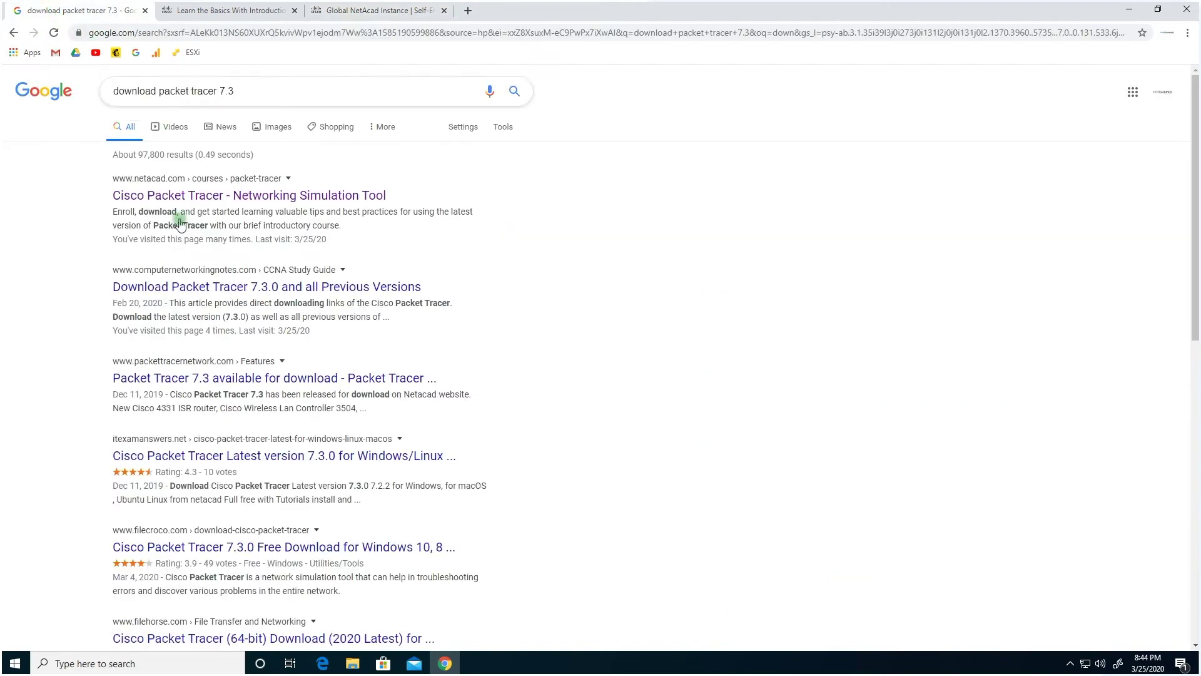
pyautogui.middleClick(179, 285)
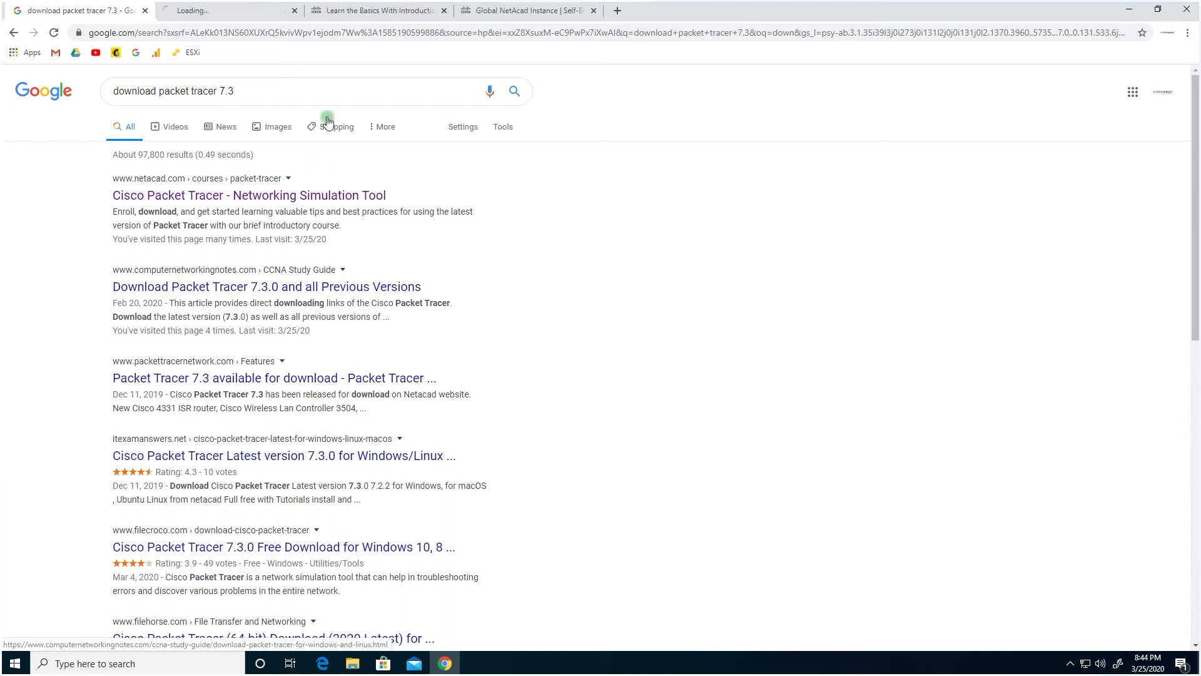
pyautogui.click(213, 10)
pyautogui.scroll(-4, 182, 344)
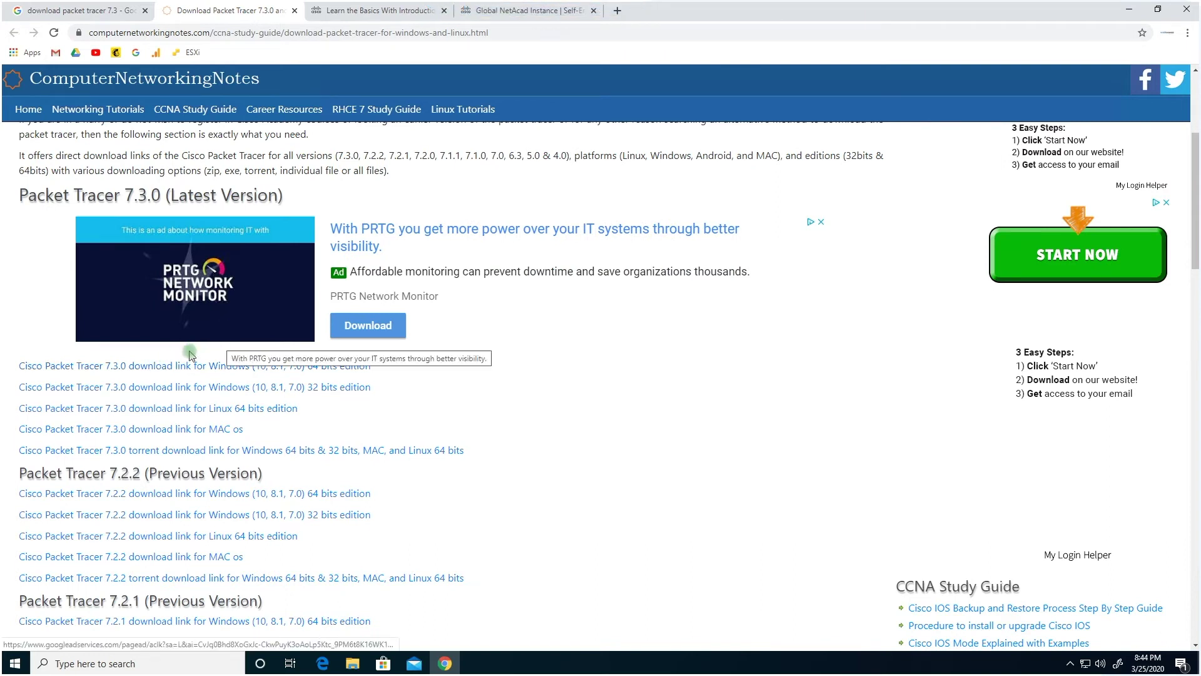
pyautogui.click(380, 11)
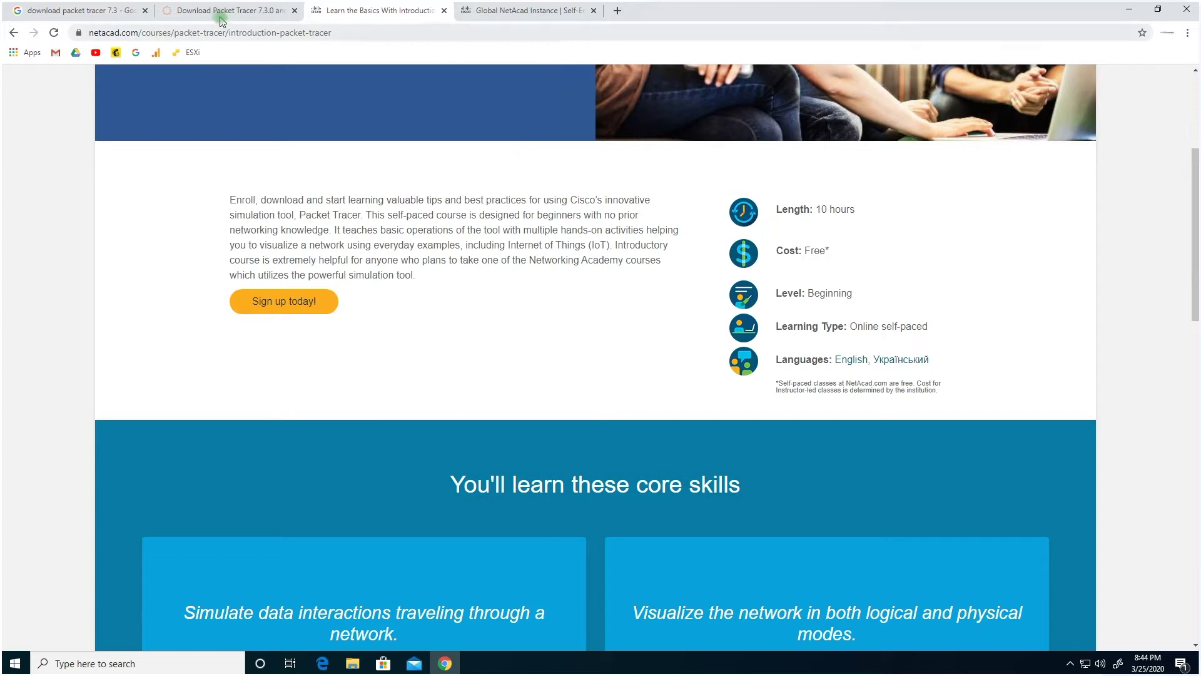
# Run the PacketTracer-7.3.0-win64-setup installer from the Downloads folder and allow it to make changes
pyautogui.click(354, 658)
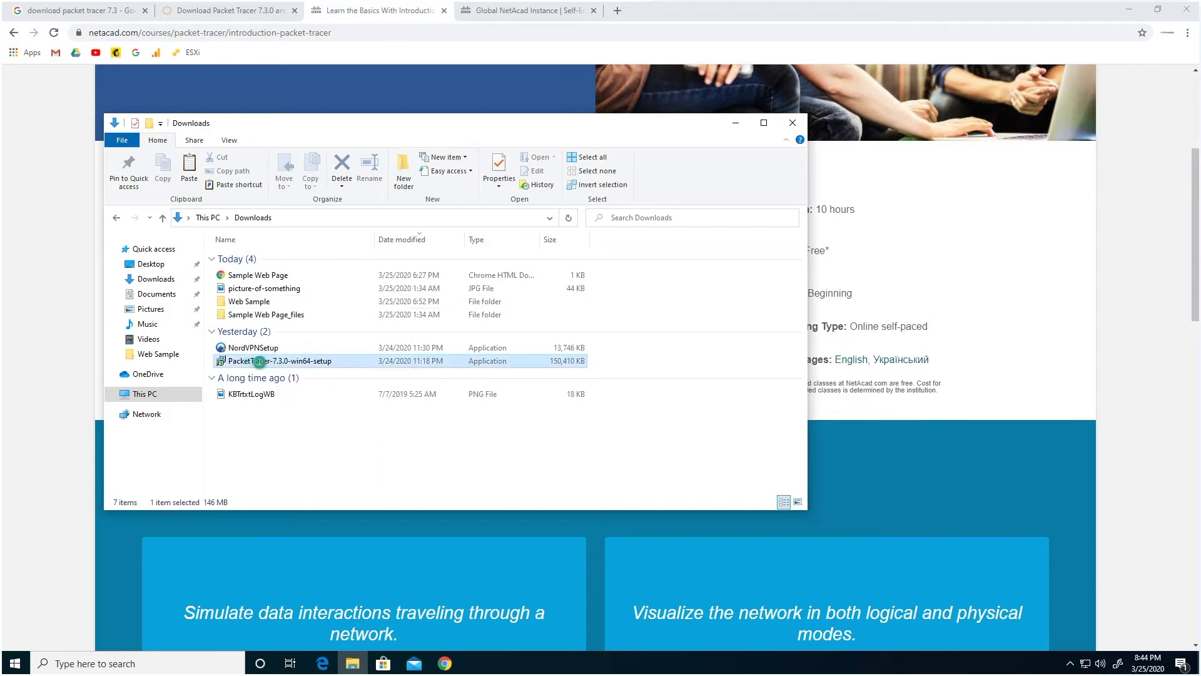
pyautogui.rightClick(252, 363)
pyautogui.click(209, 388)
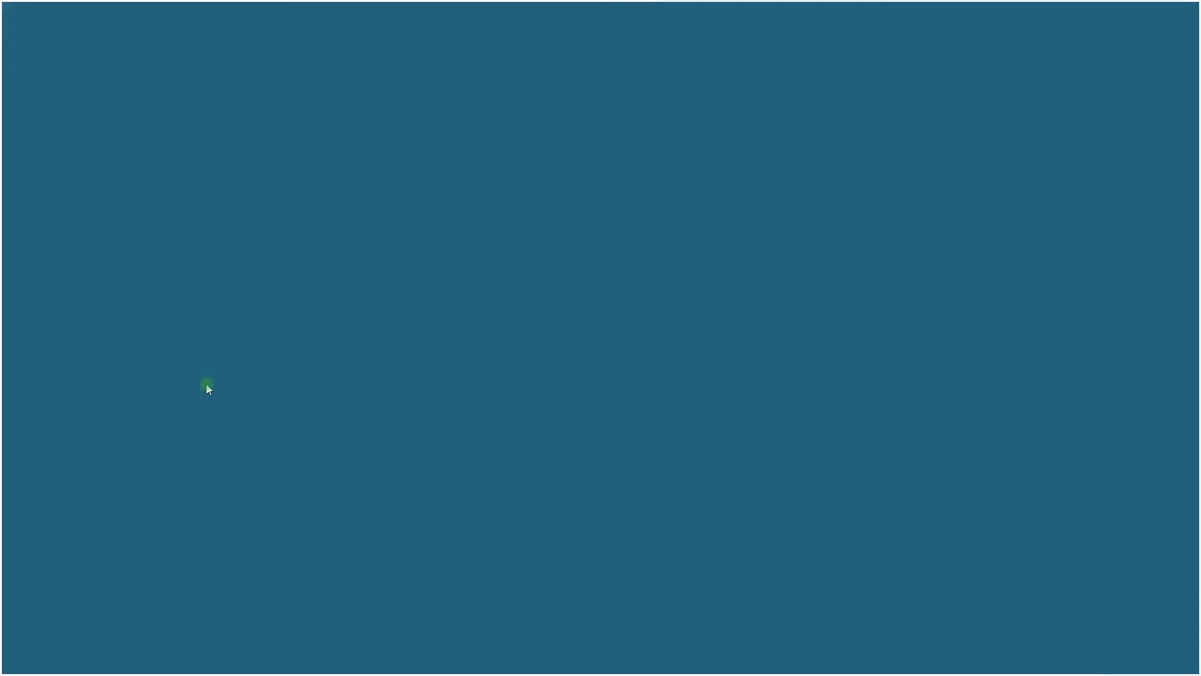
pyautogui.click(502, 415)
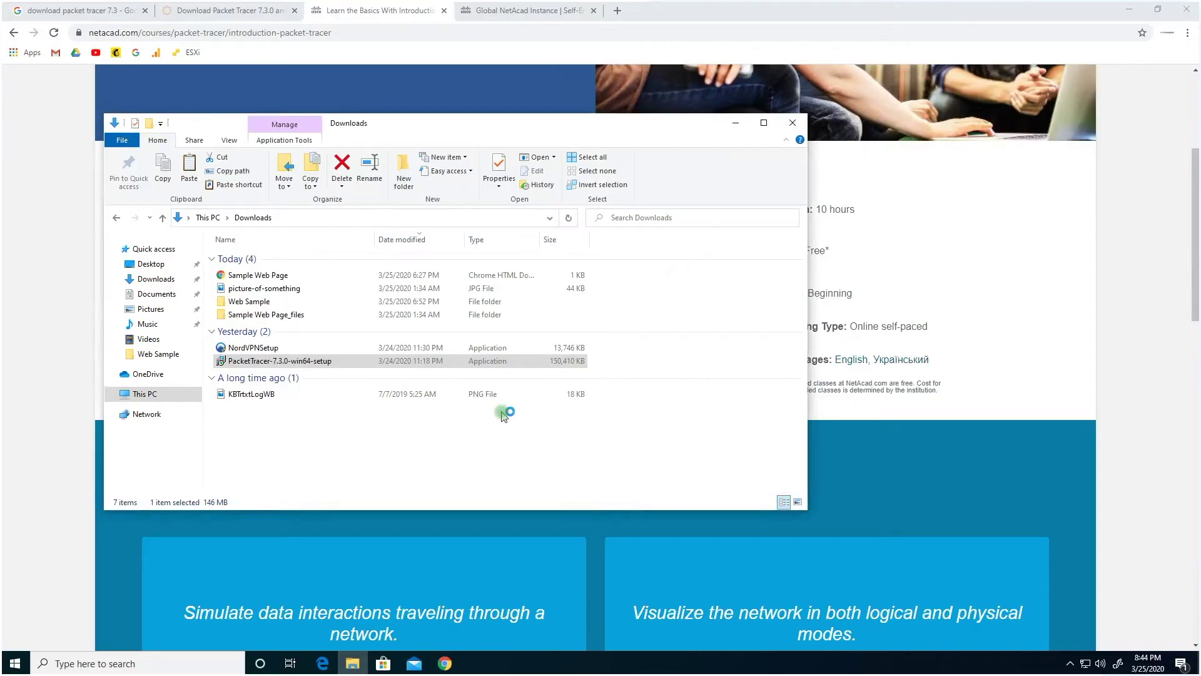
# Accept the license agreement and keep C:\Program Files\Cisco Packet Tracer 7.3.0 and the Cisco Packet Tracer Start Menu folder
pyautogui.click(474, 392)
pyautogui.click(654, 432)
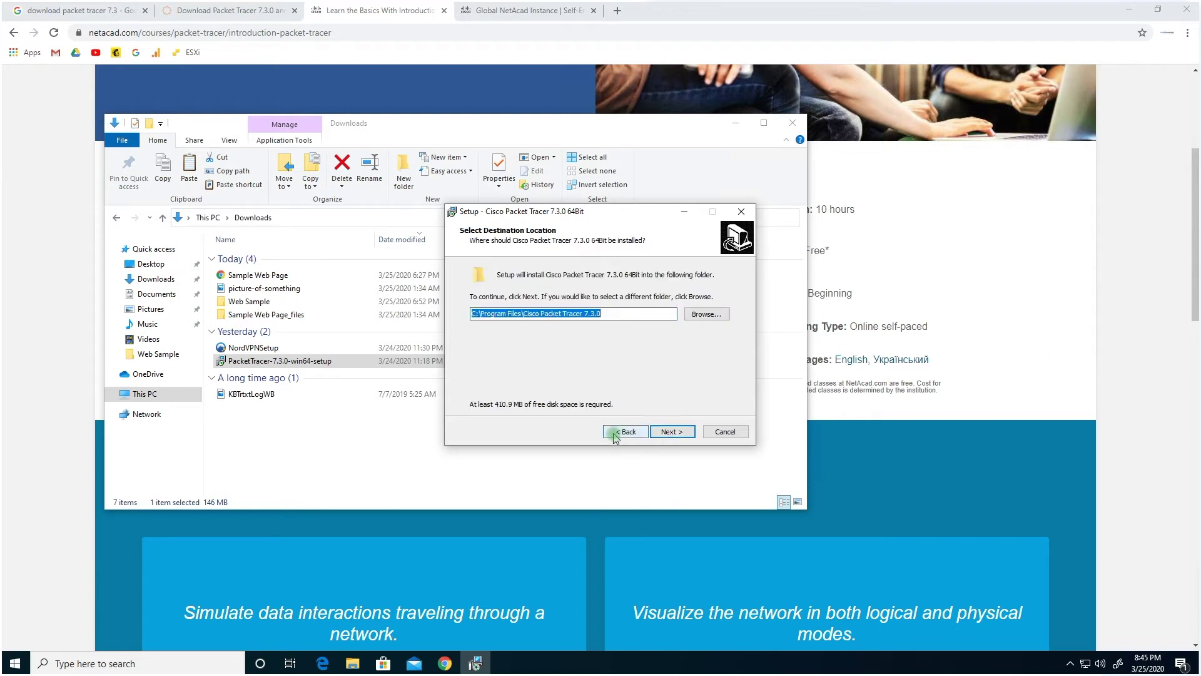
pyautogui.click(660, 431)
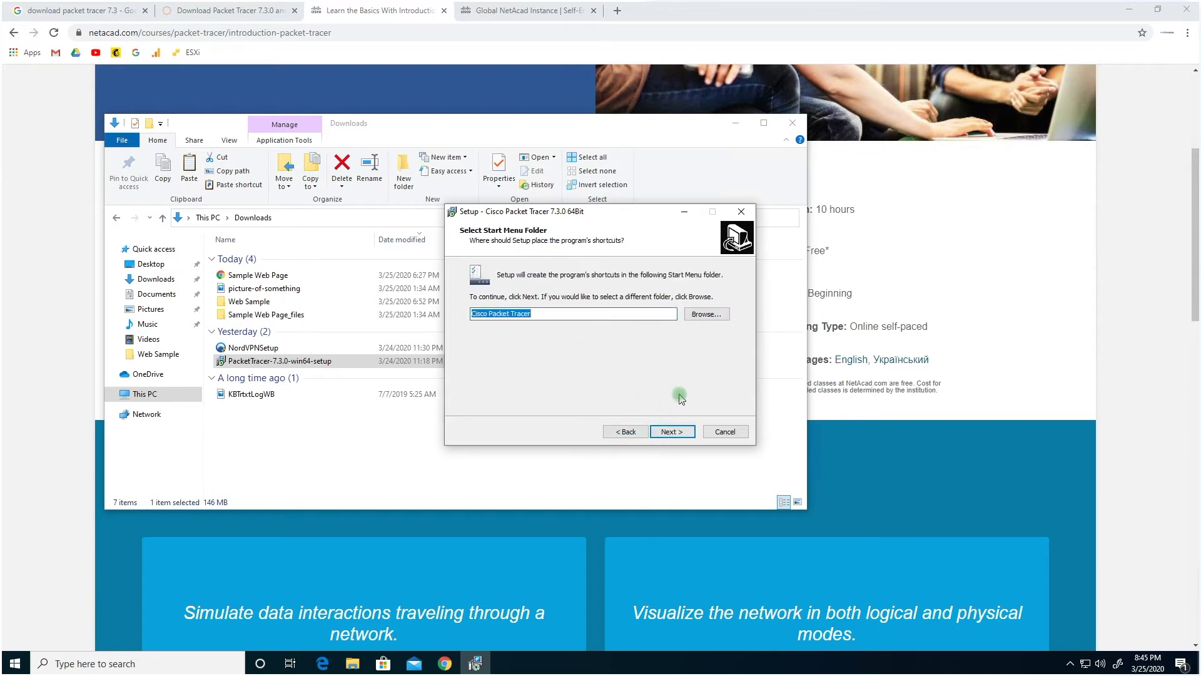
pyautogui.click(670, 432)
# Install Packet Tracer with a desktop and a Quick Launch shortcut, and finish setup with the program set to launch
pyautogui.click(542, 323)
pyautogui.click(687, 431)
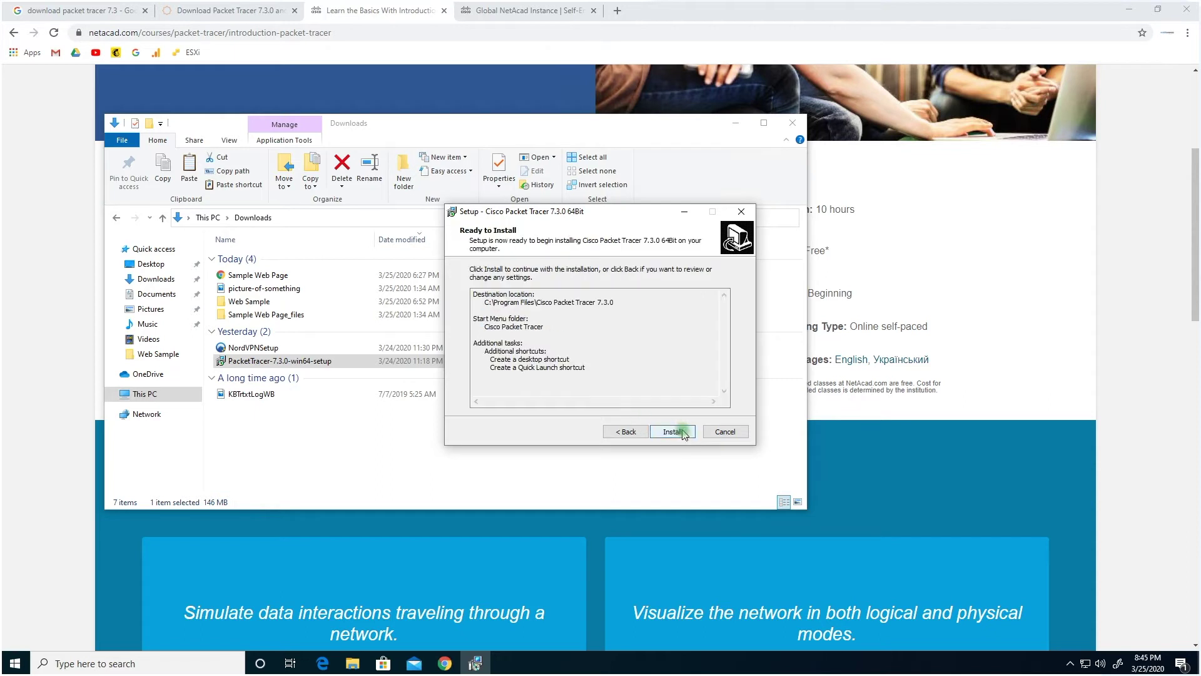
pyautogui.click(691, 437)
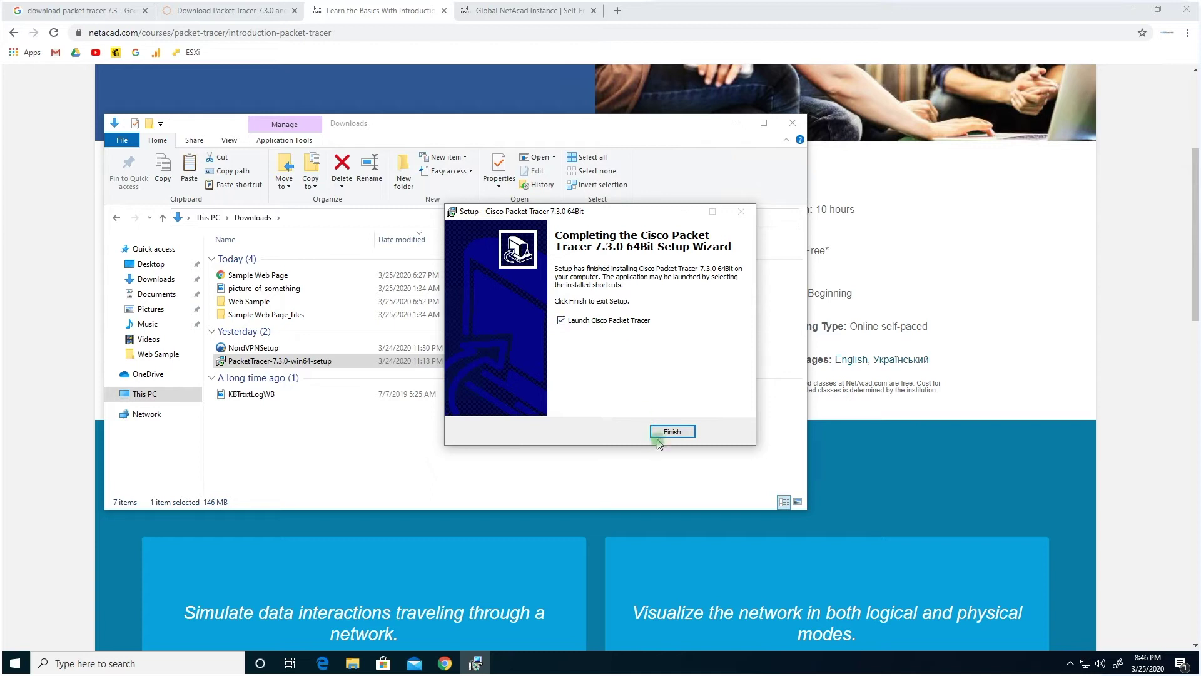
pyautogui.click(672, 433)
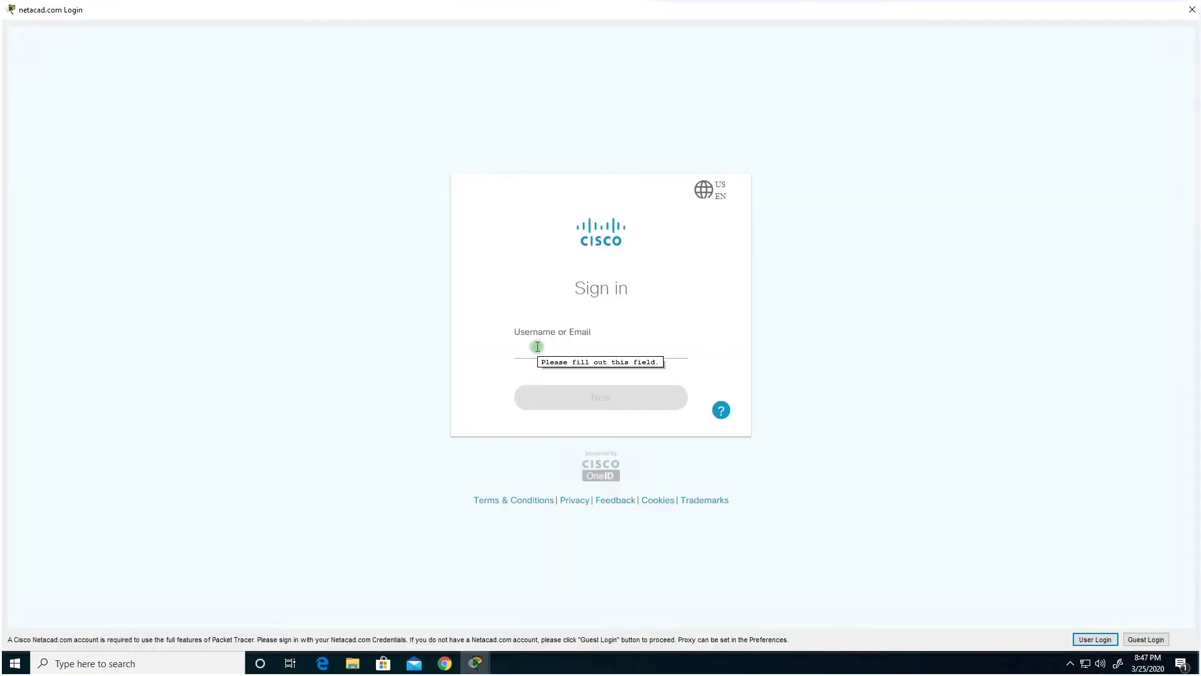
# Choose guest login in the netacad.com login window, leaving the username field empty
pyautogui.click(538, 347)
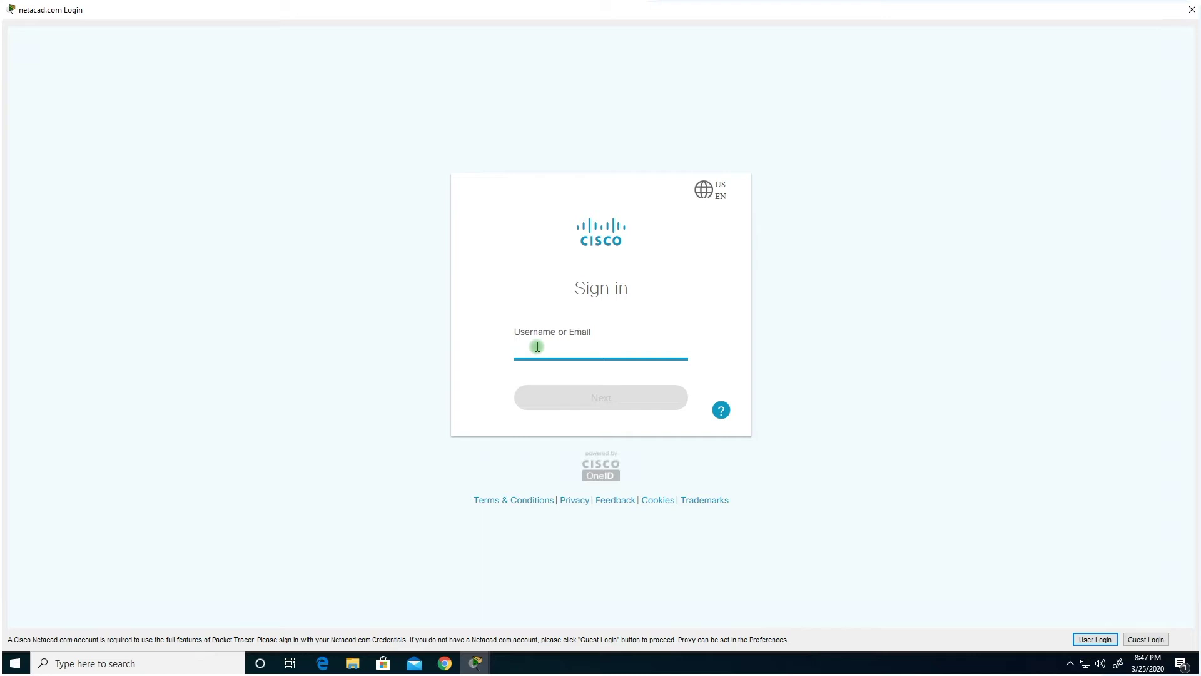
pyautogui.click(914, 306)
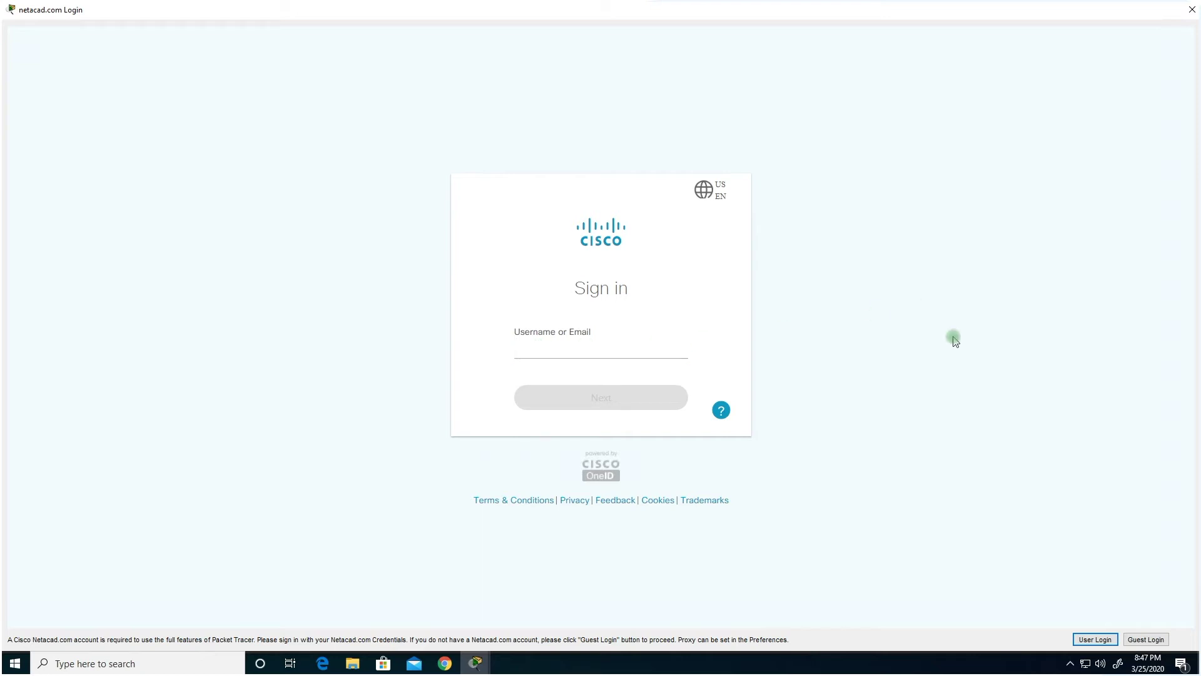
pyautogui.click(1146, 640)
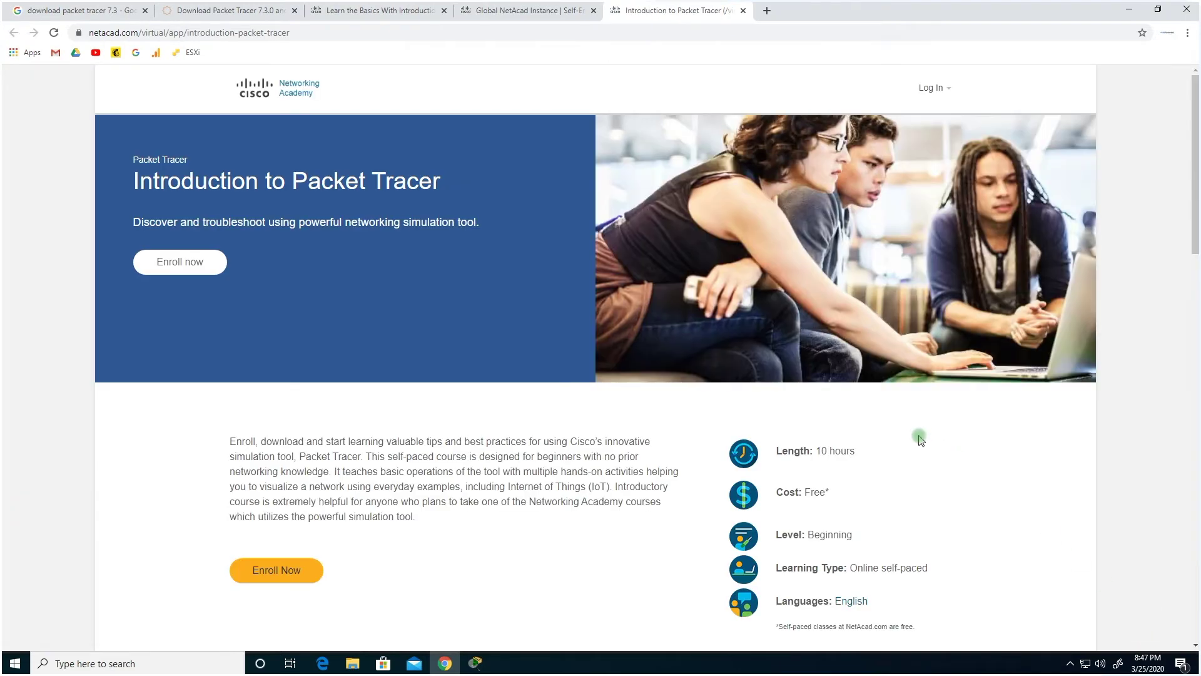
# Look over the Introduction to Packet Tracer enrollment page in the browser, including its core skills section
pyautogui.scroll(-9, 462, 429)
pyautogui.scroll(-4, 462, 429)
pyautogui.scroll(4, 459, 440)
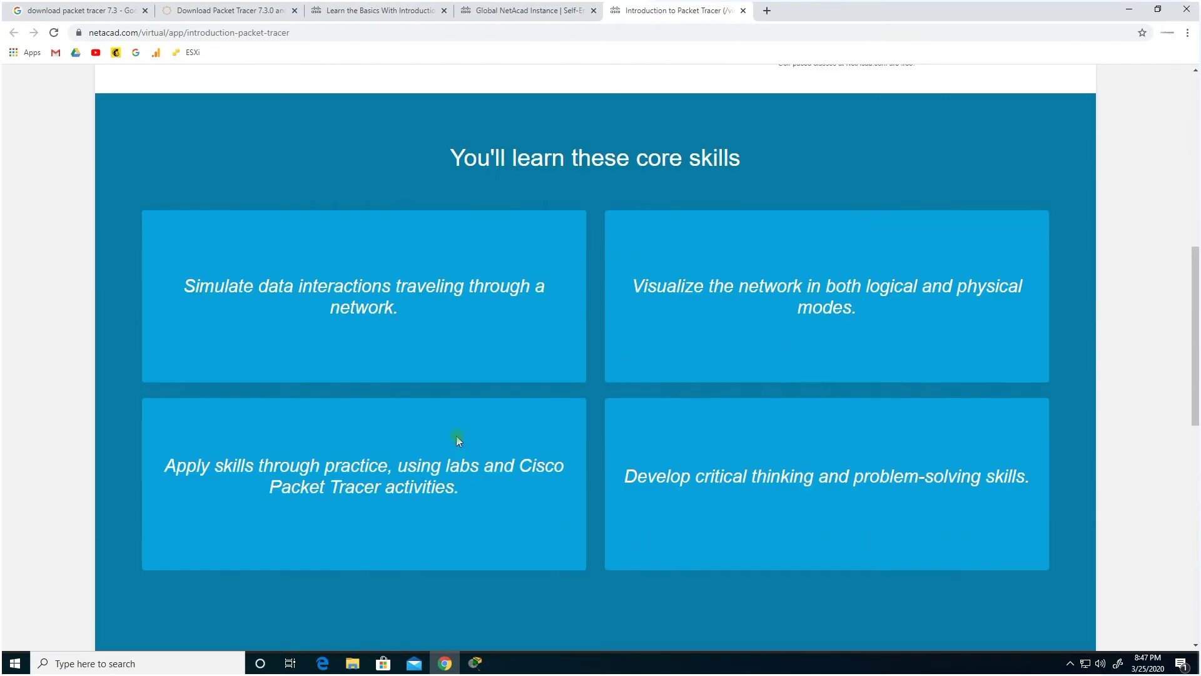
pyautogui.scroll(-8, 459, 440)
pyautogui.scroll(10, 458, 440)
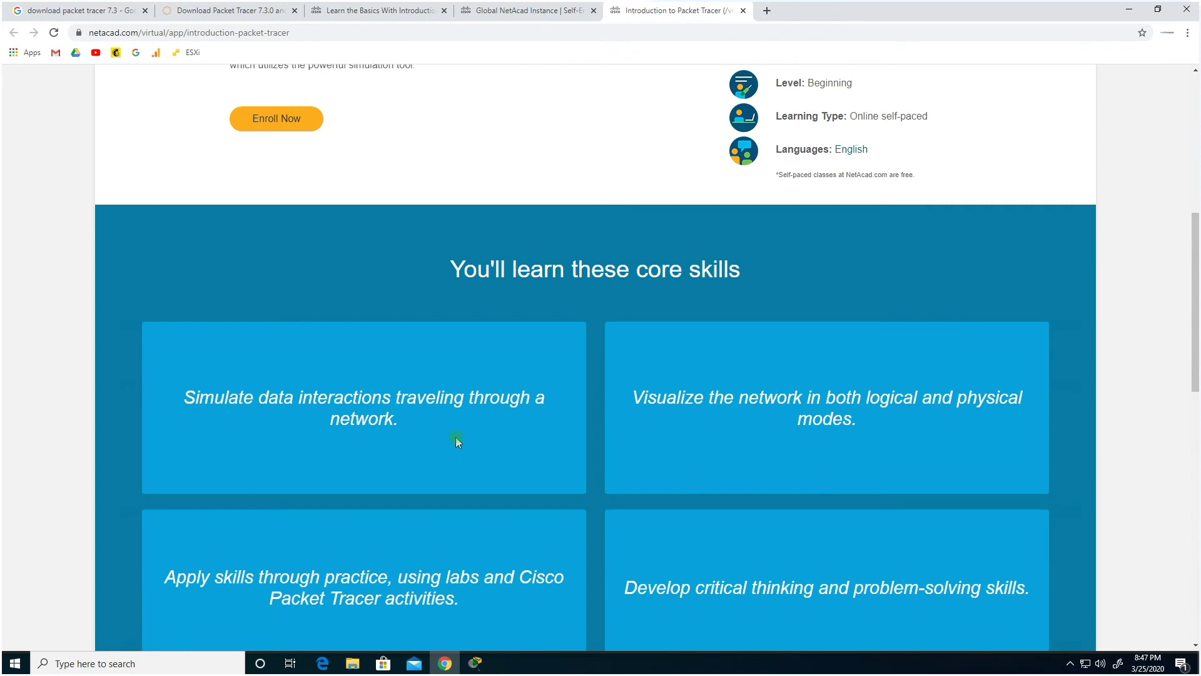
# Switch back to the Packet Tracer login window and confirm continuing as a guest
pyautogui.moveTo(474, 661)
pyautogui.click(500, 638)
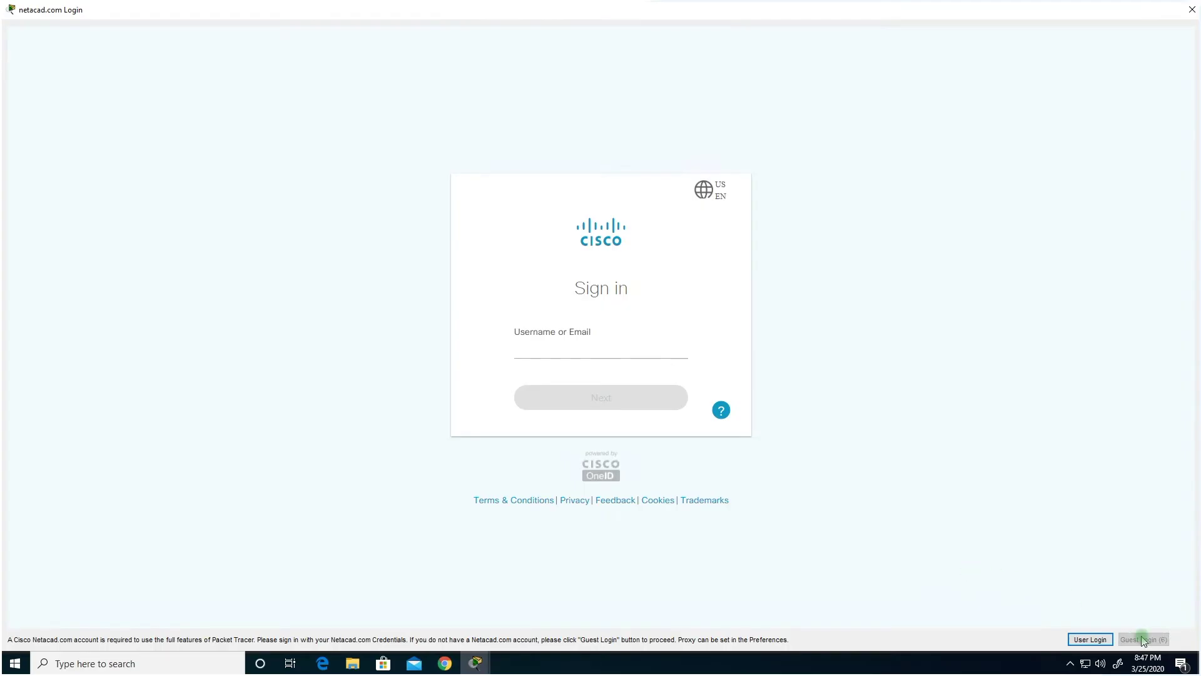
pyautogui.click(1144, 640)
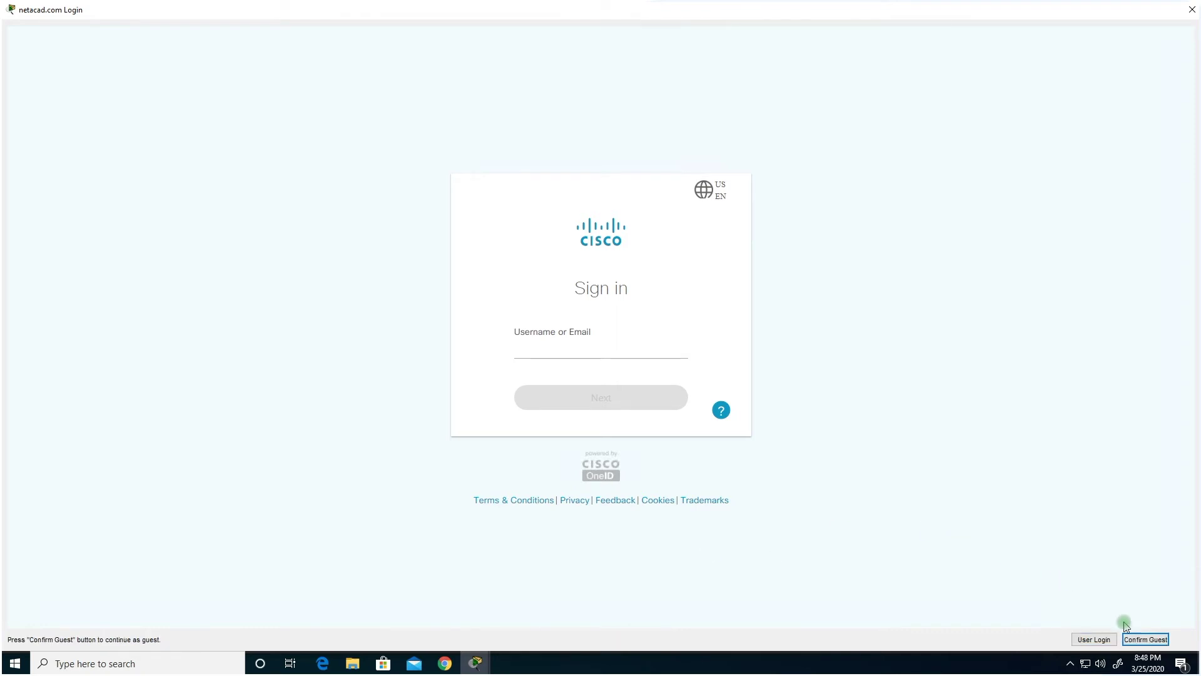
pyautogui.click(1145, 640)
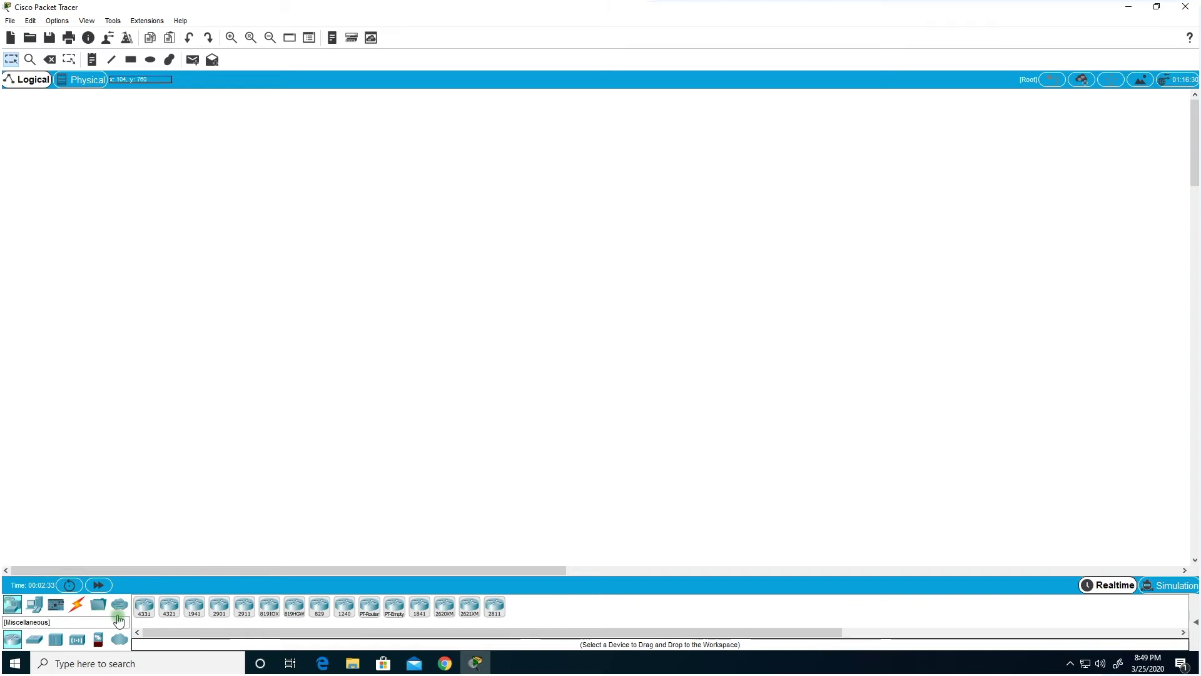
# Browse the available switches and end devices in the device library, and return to the network devices
pyautogui.click(34, 639)
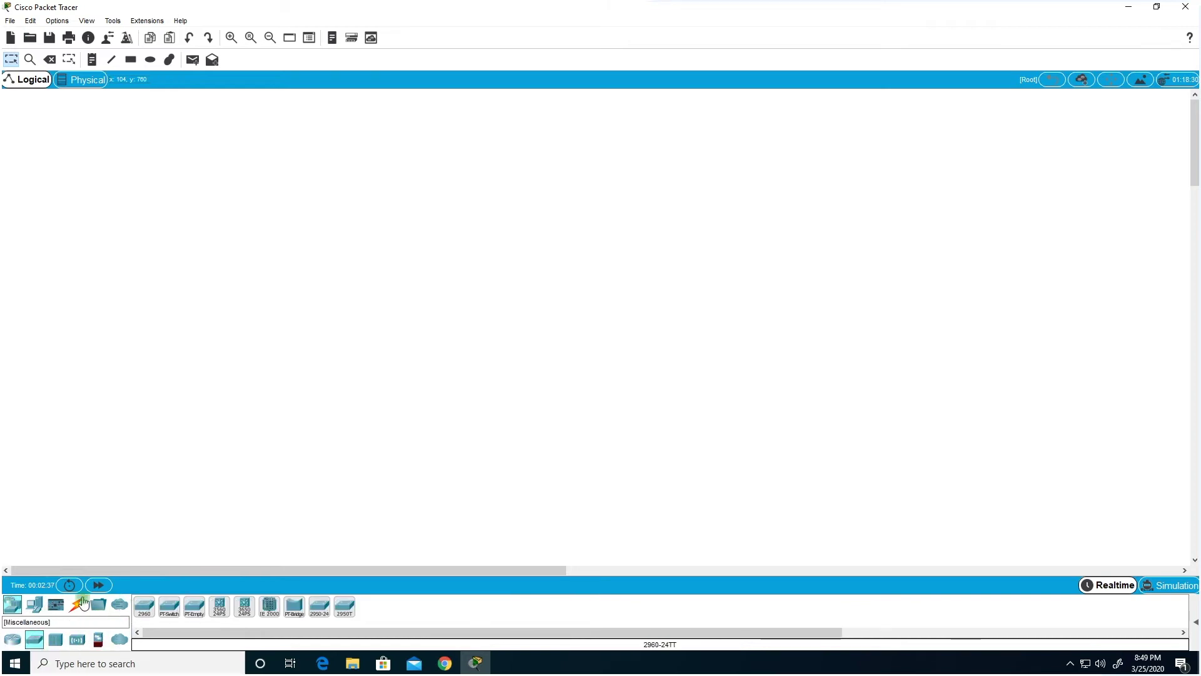
pyautogui.click(34, 604)
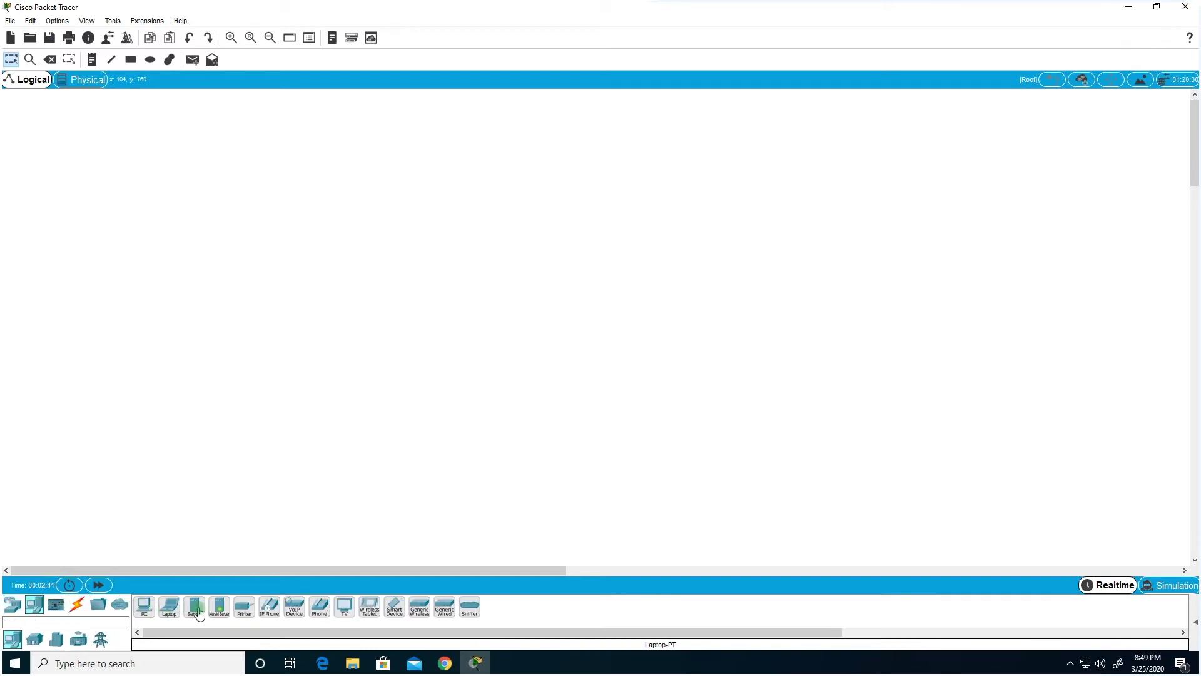
pyautogui.click(10, 607)
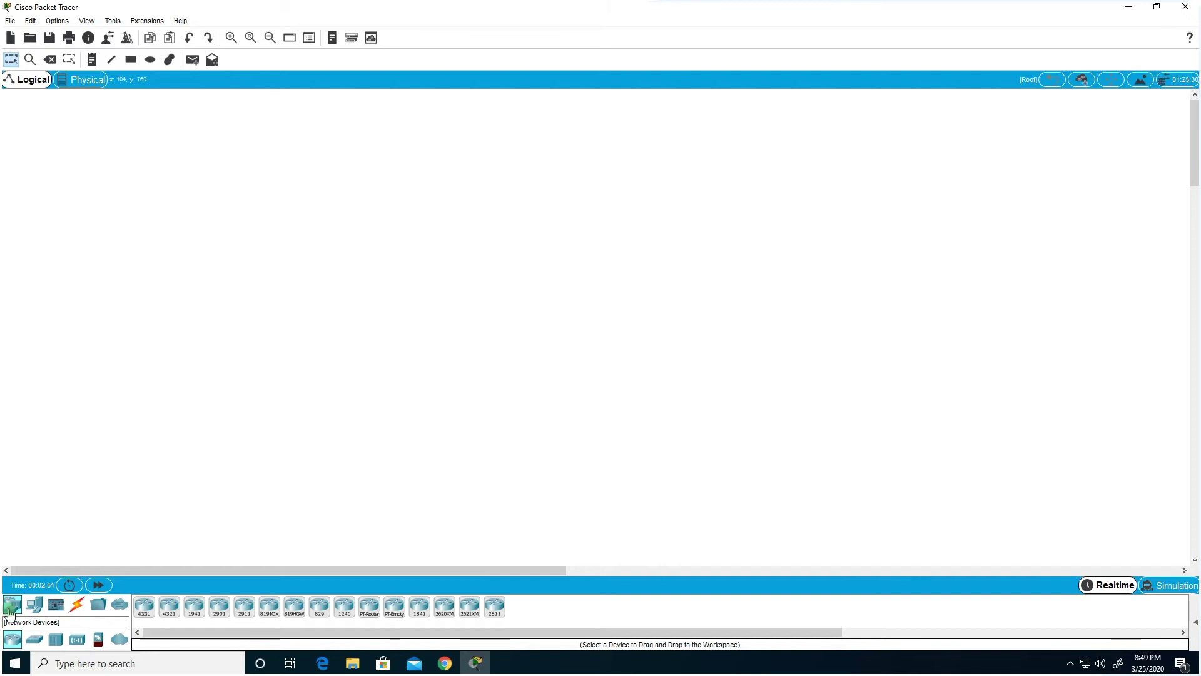
# Place a 2960 switch from the network devices' switch category near the middle of the logical workspace
pyautogui.click(40, 635)
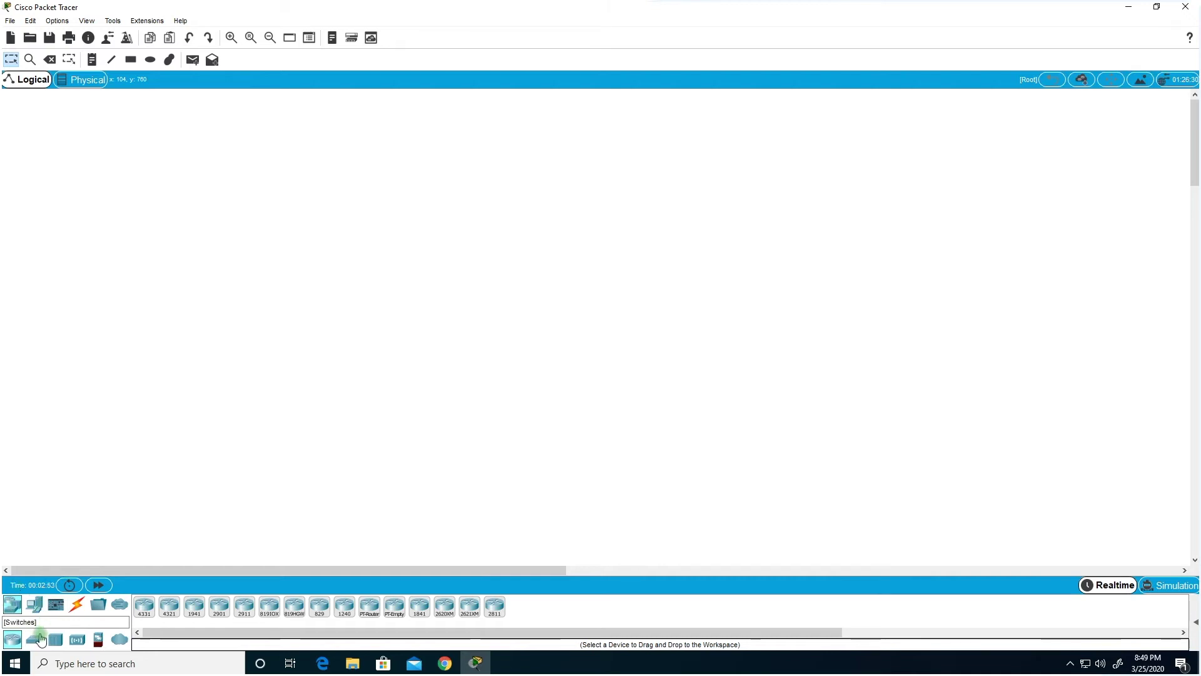
pyautogui.moveTo(144, 605); pyautogui.dragTo(524, 299)
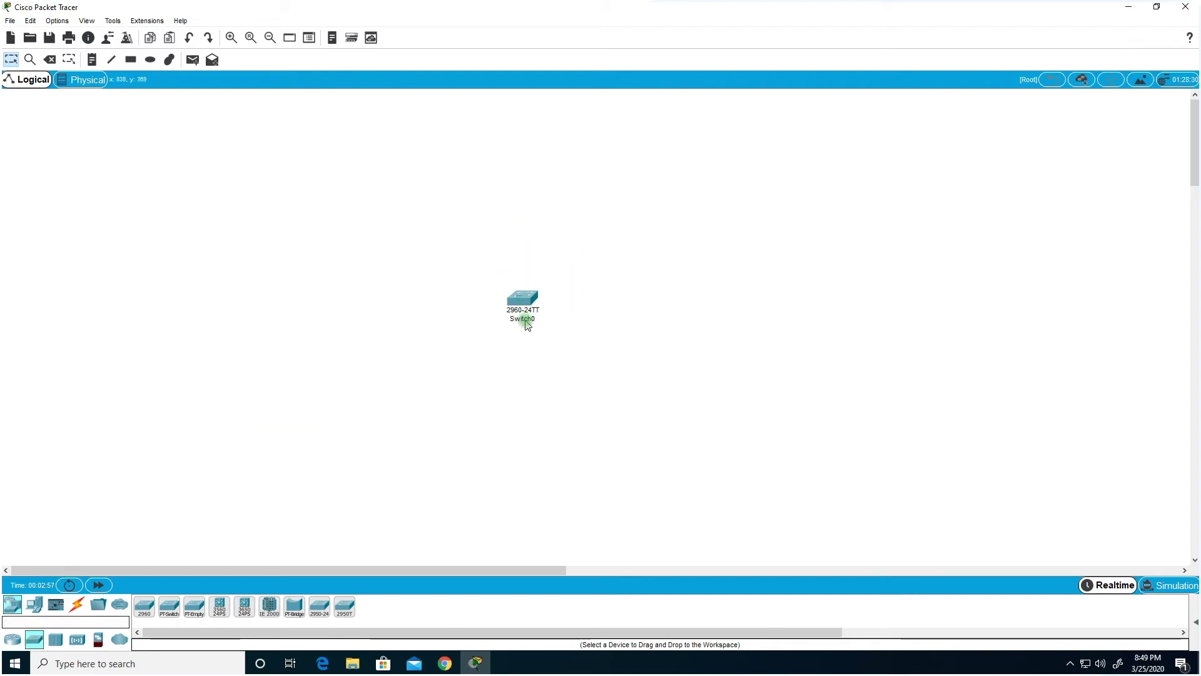
pyautogui.moveTo(528, 325)
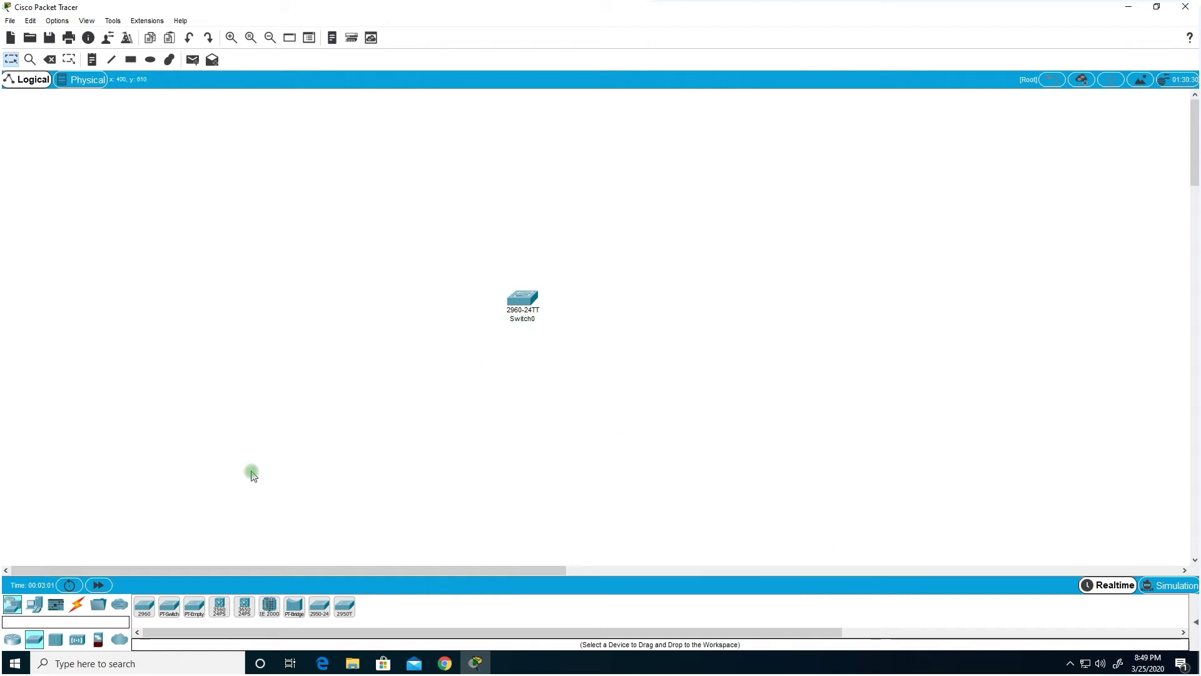
# Add a PC end device below and to the left of the switch and rename its label to the first user's name
pyautogui.click(34, 604)
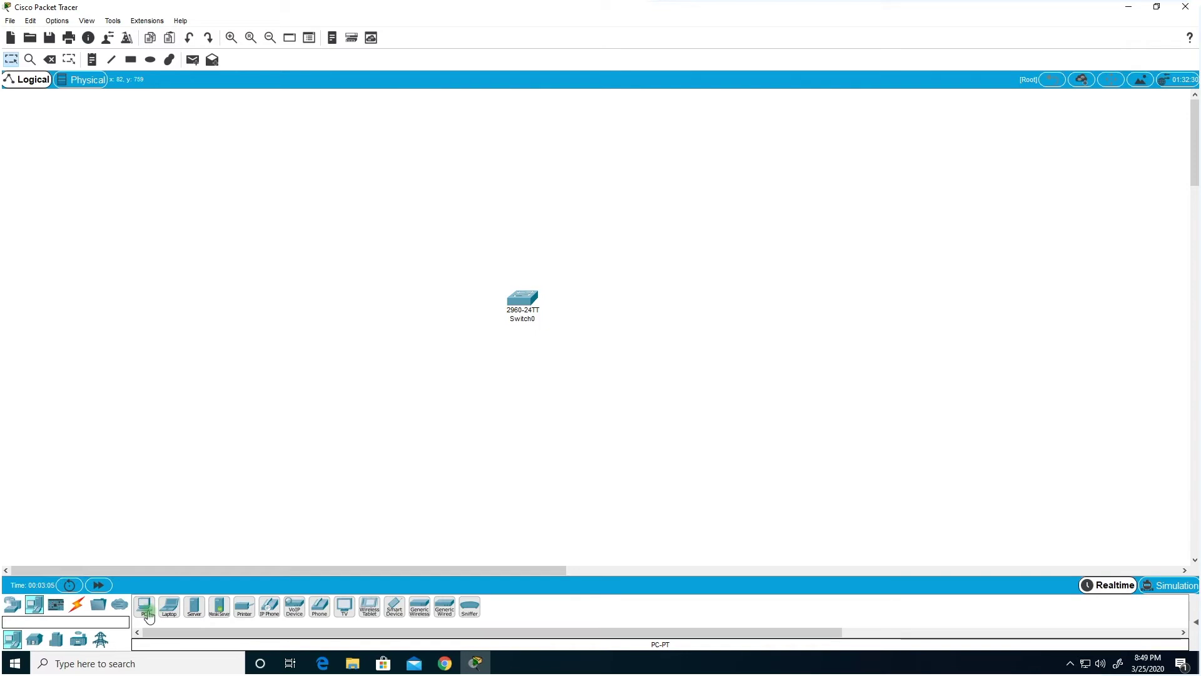
pyautogui.moveTo(147, 616); pyautogui.dragTo(438, 327)
pyautogui.click(436, 358)
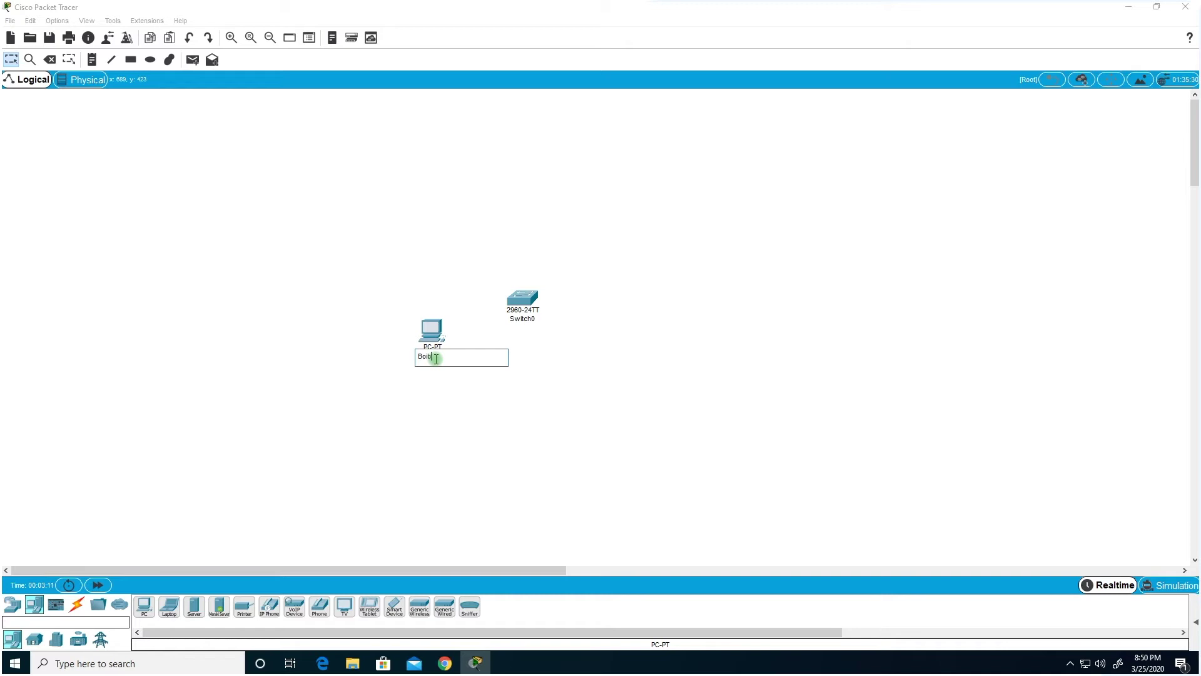
pyautogui.press('Return')
# Add a laptop below and to the right of the switch and rename its label to the second user's name
pyautogui.moveTo(169, 610); pyautogui.dragTo(602, 350)
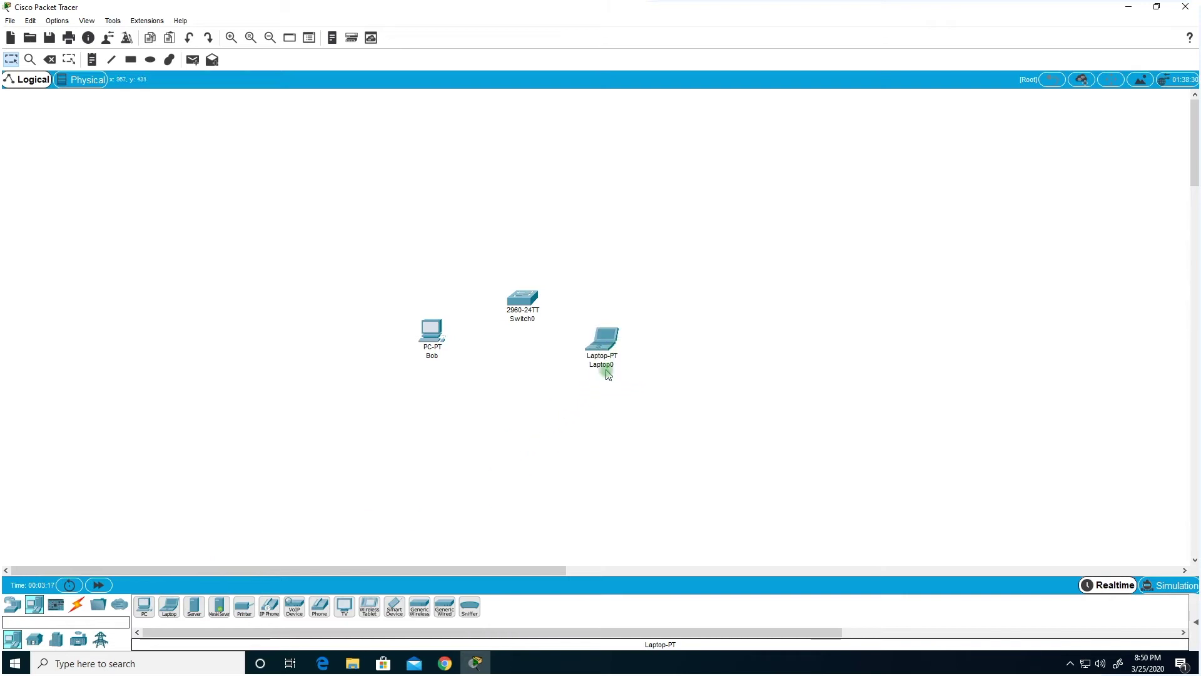
pyautogui.click(607, 366)
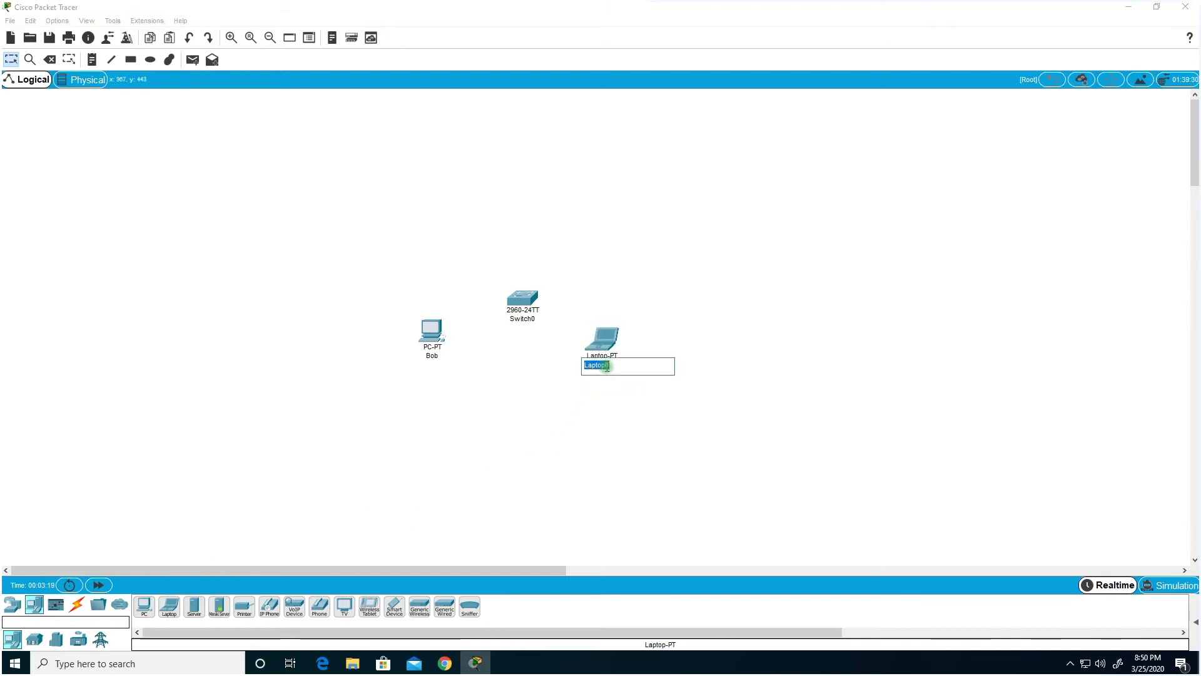
pyautogui.write('Suzan')
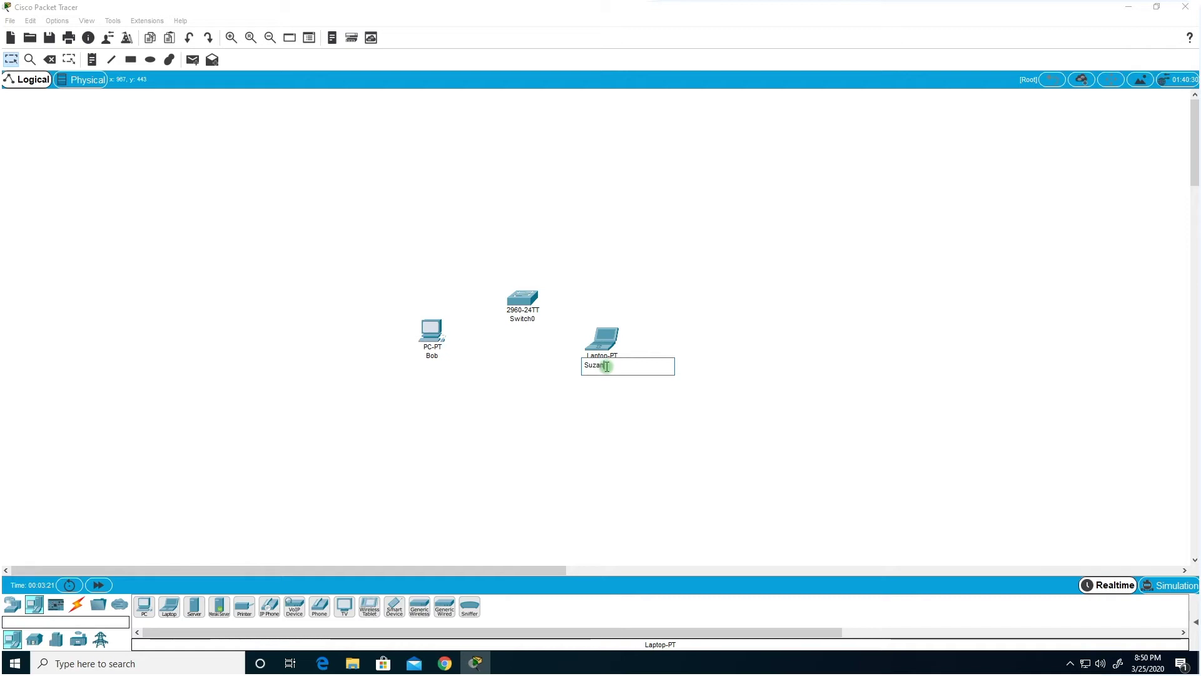
pyautogui.press('Return')
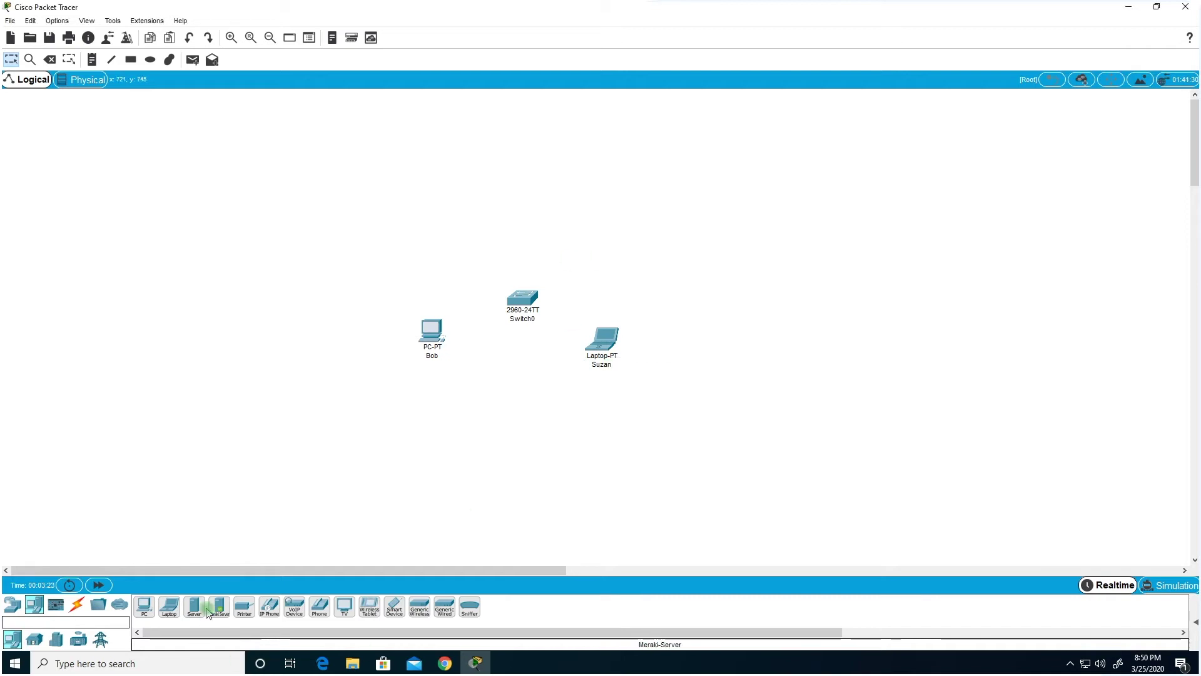
# Add a server above the switch, name it Web Server, and display the available connection cable types
pyautogui.moveTo(188, 610); pyautogui.dragTo(530, 139)
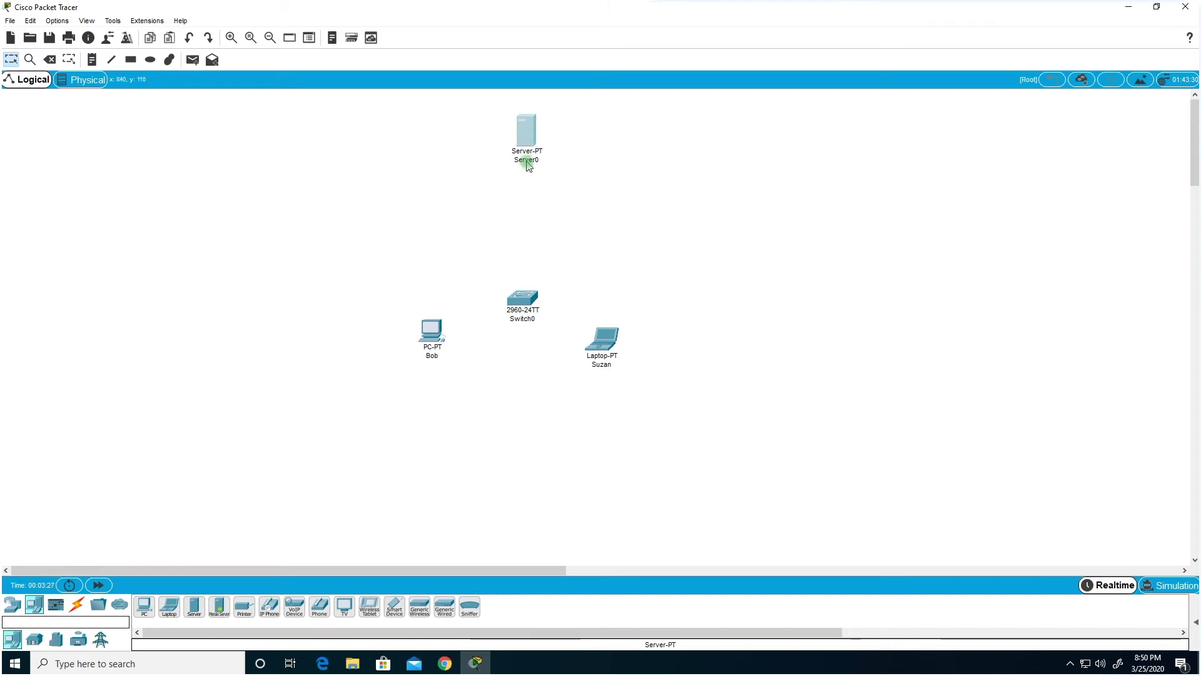
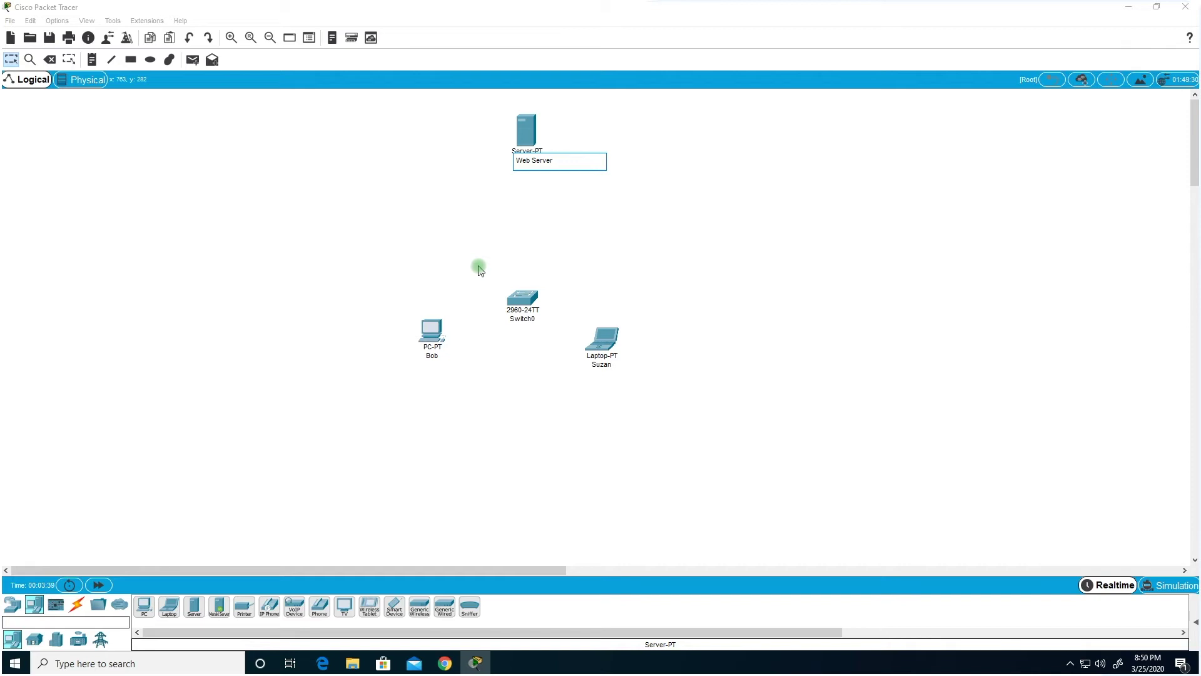
pyautogui.click(78, 605)
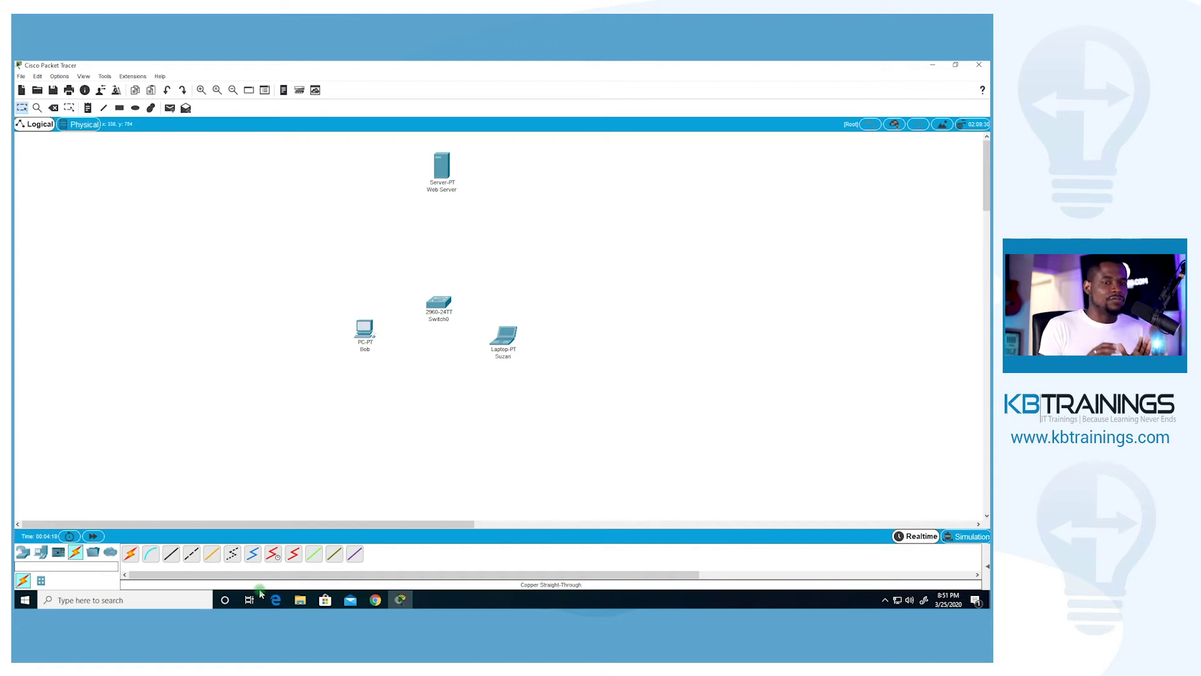
# Switch to Chrome, search Google for "straight cable vs crossover cable" and open the image comparing which devices each cable connects
pyautogui.click(376, 599)
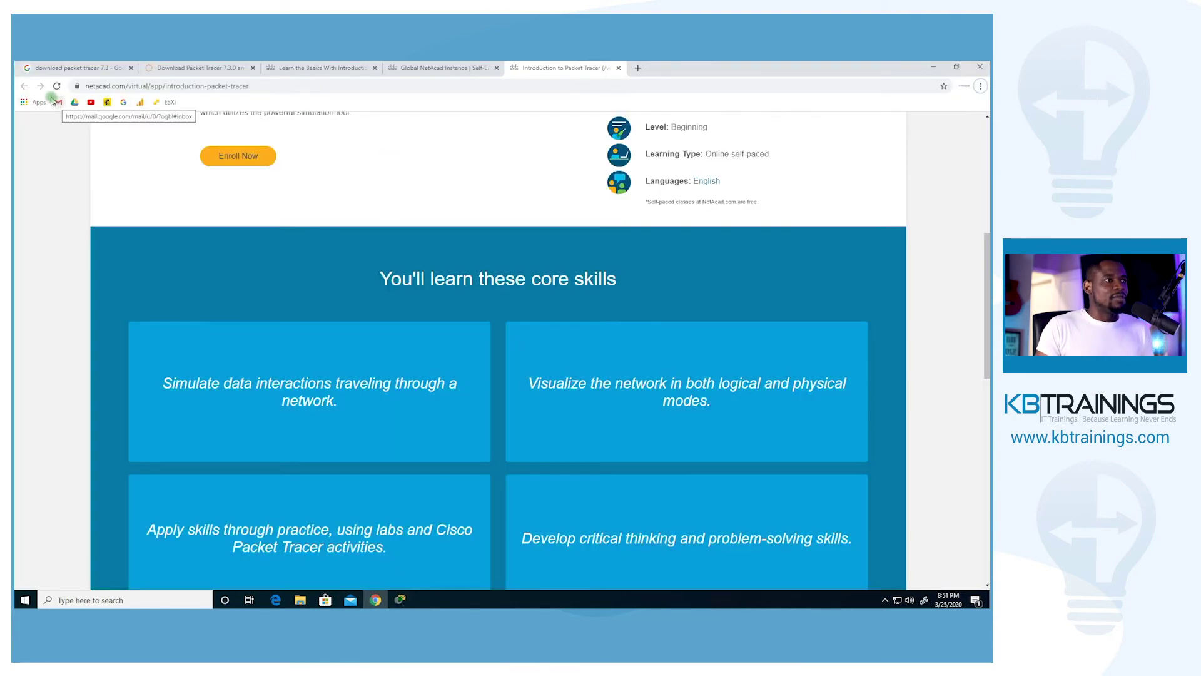
pyautogui.click(123, 103)
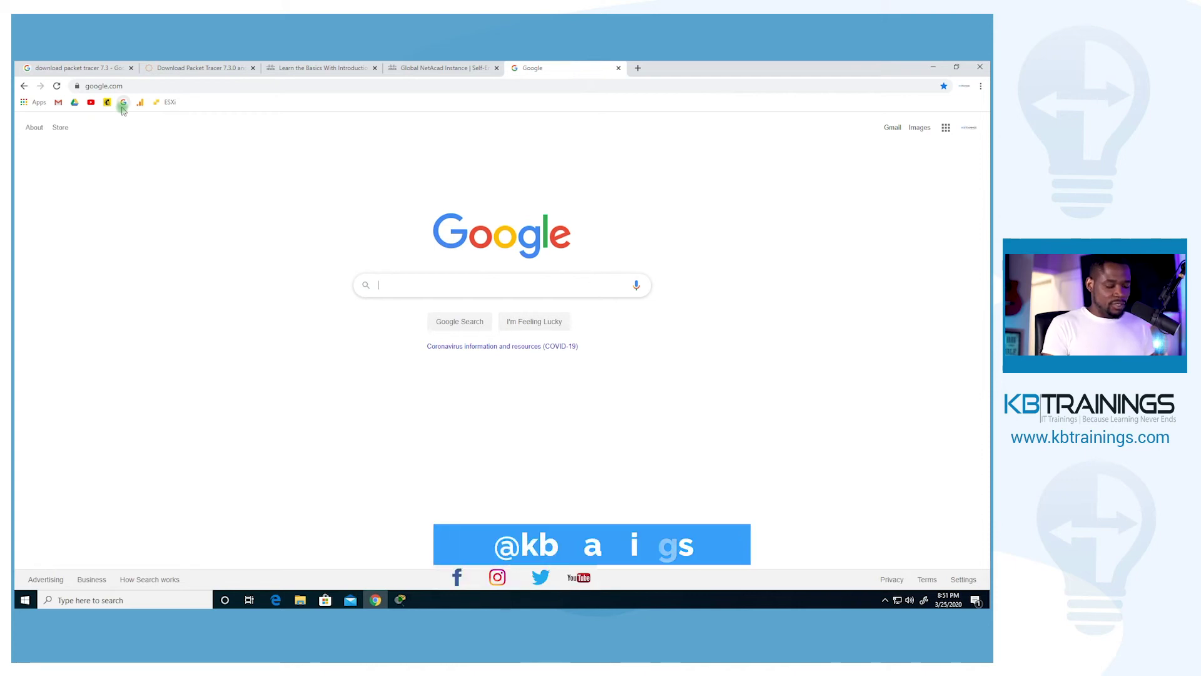
pyautogui.write('tra')
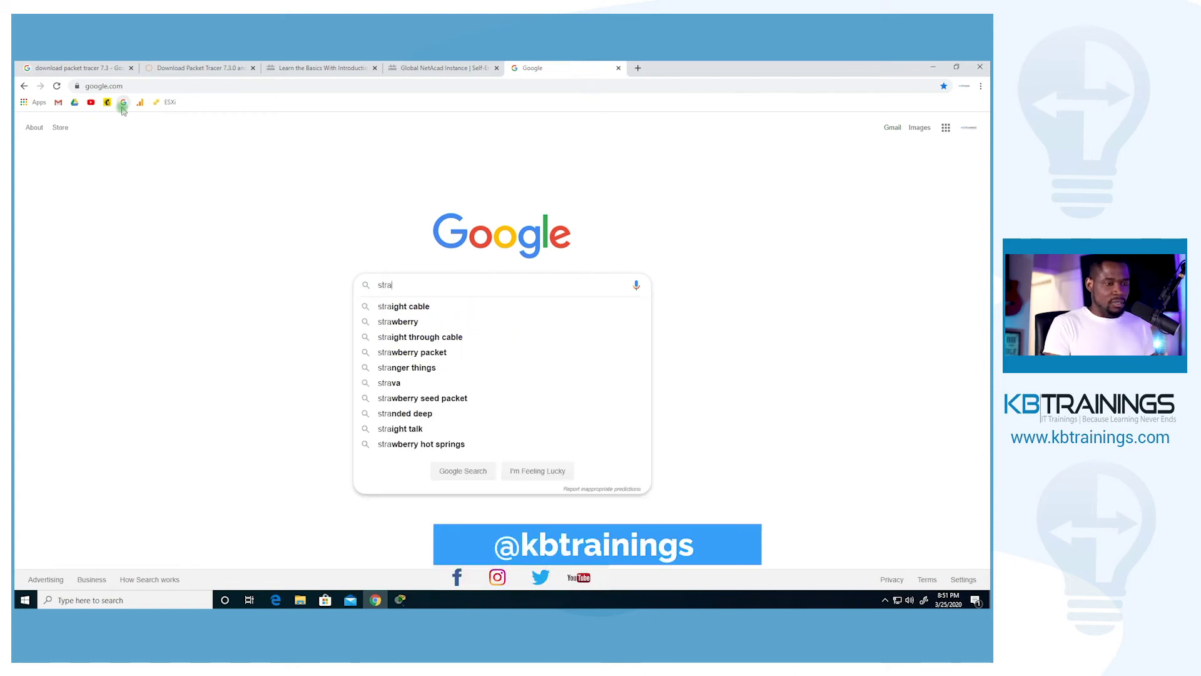
pyautogui.press('Down')
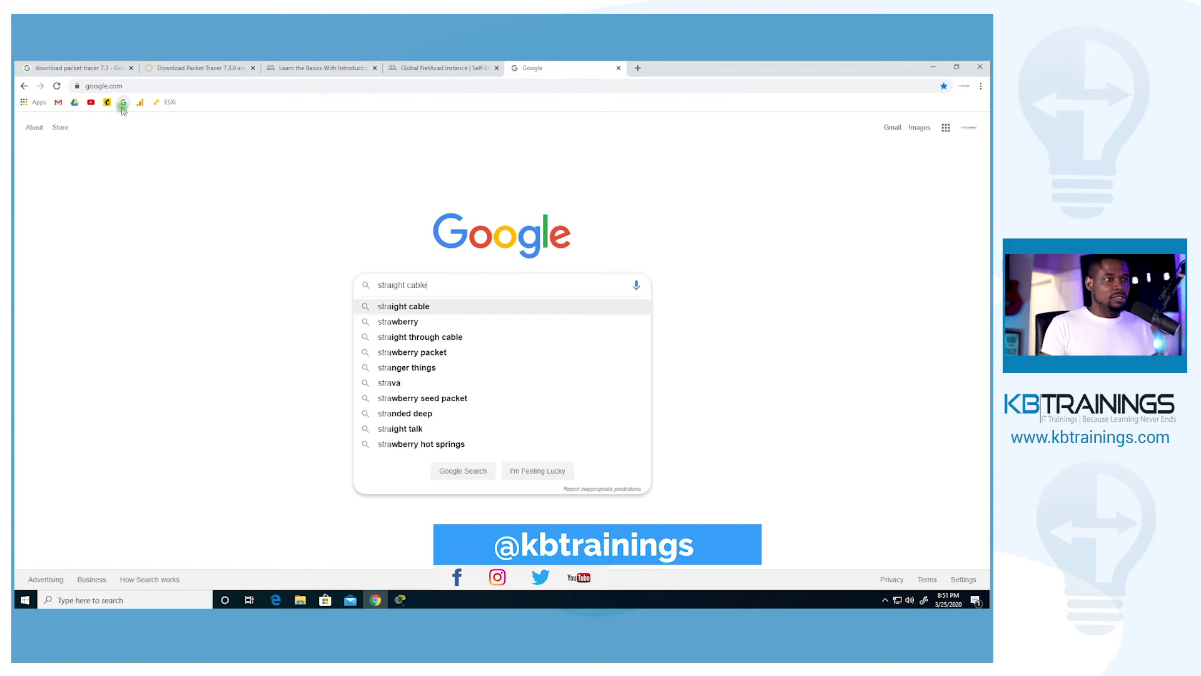
pyautogui.write('vs')
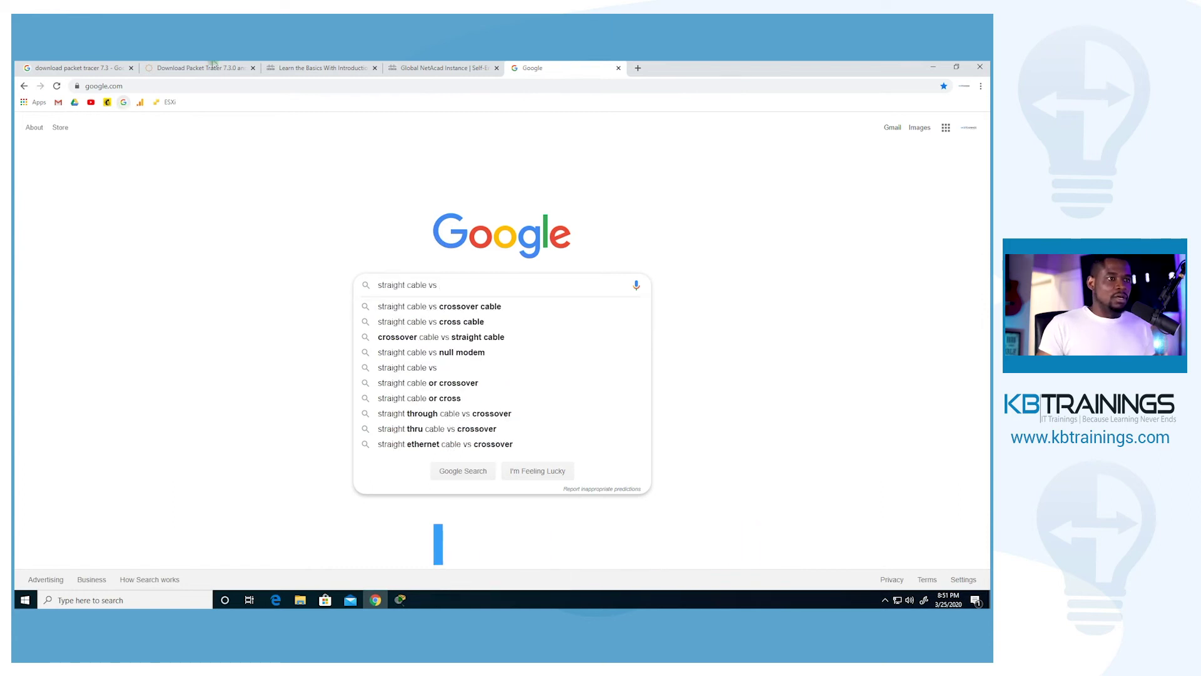
pyautogui.click(468, 306)
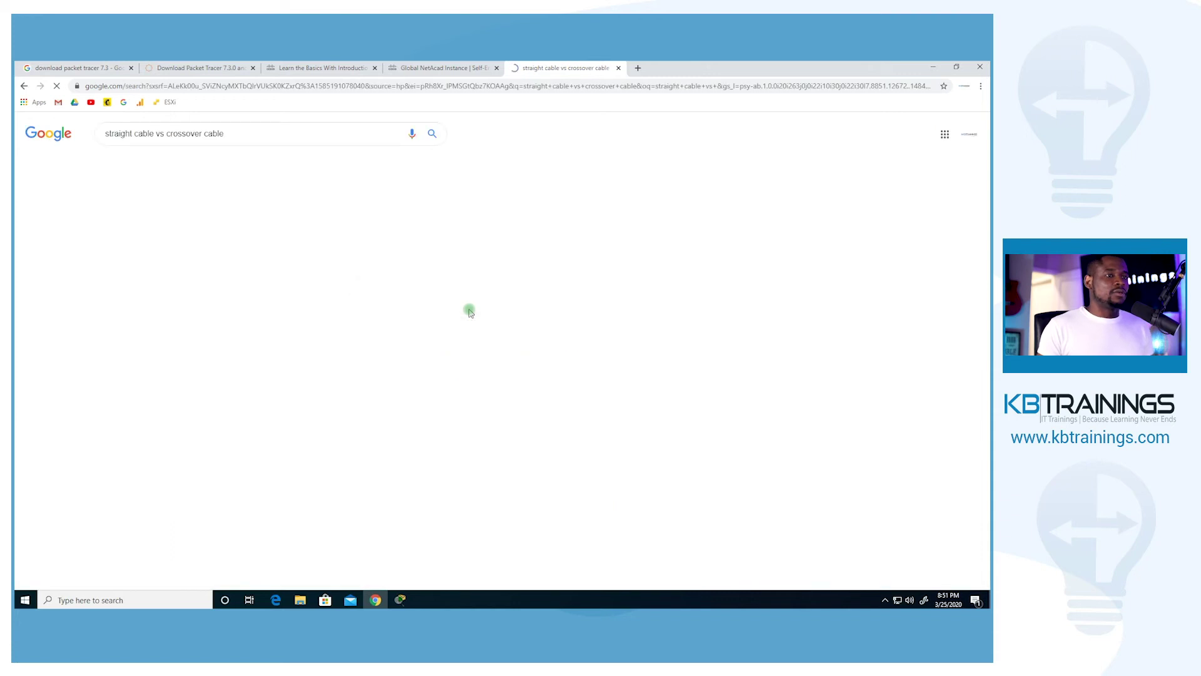
pyautogui.click(233, 236)
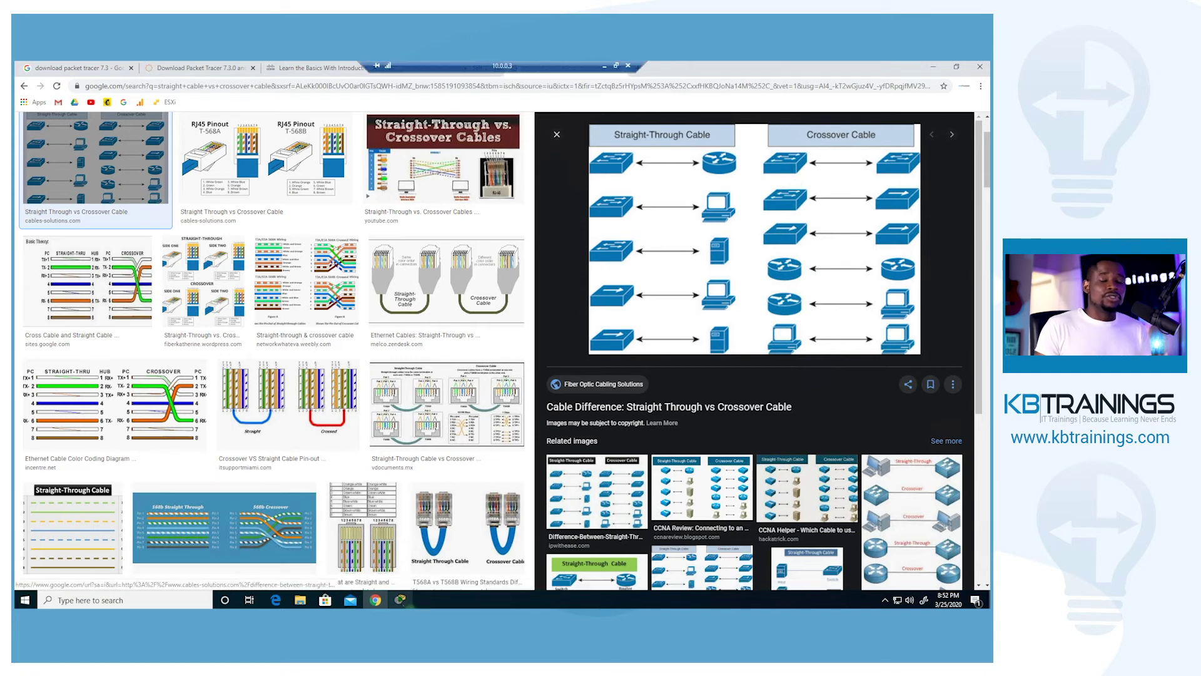
# Return to Packet Tracer and connect the PC's FastEthernet0 to the switch's FastEthernet0/1 with a Copper Straight-Through cable
pyautogui.moveTo(401, 600)
pyautogui.click(401, 560)
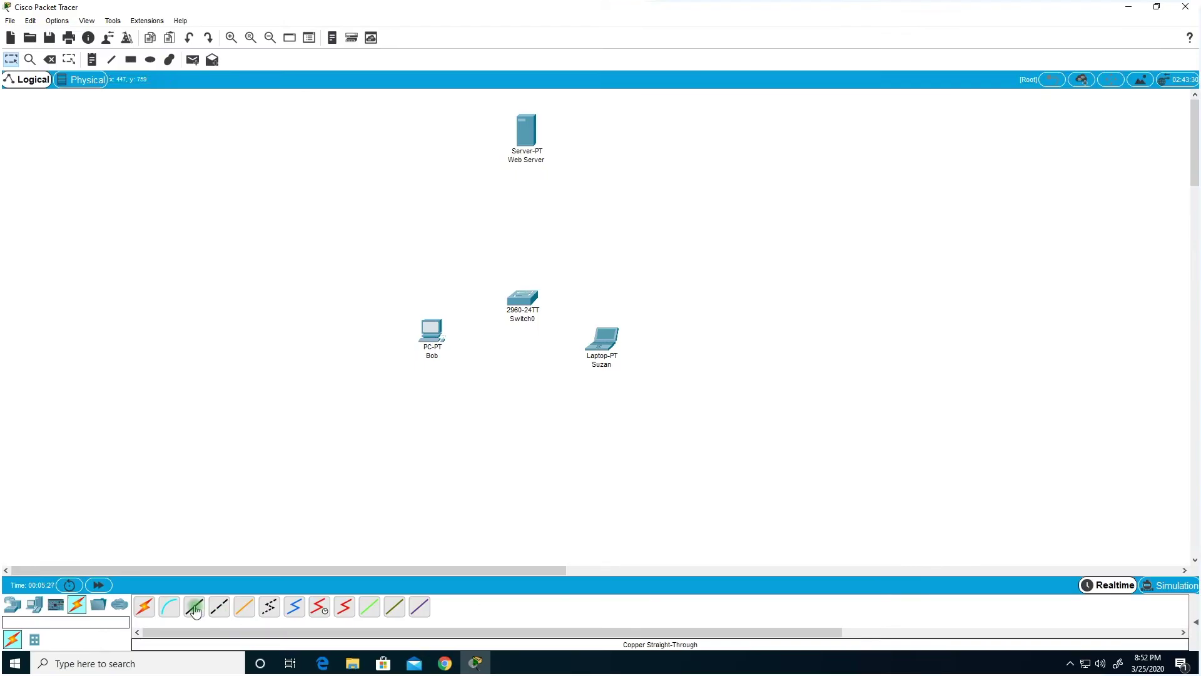
pyautogui.click(171, 553)
pyautogui.click(438, 330)
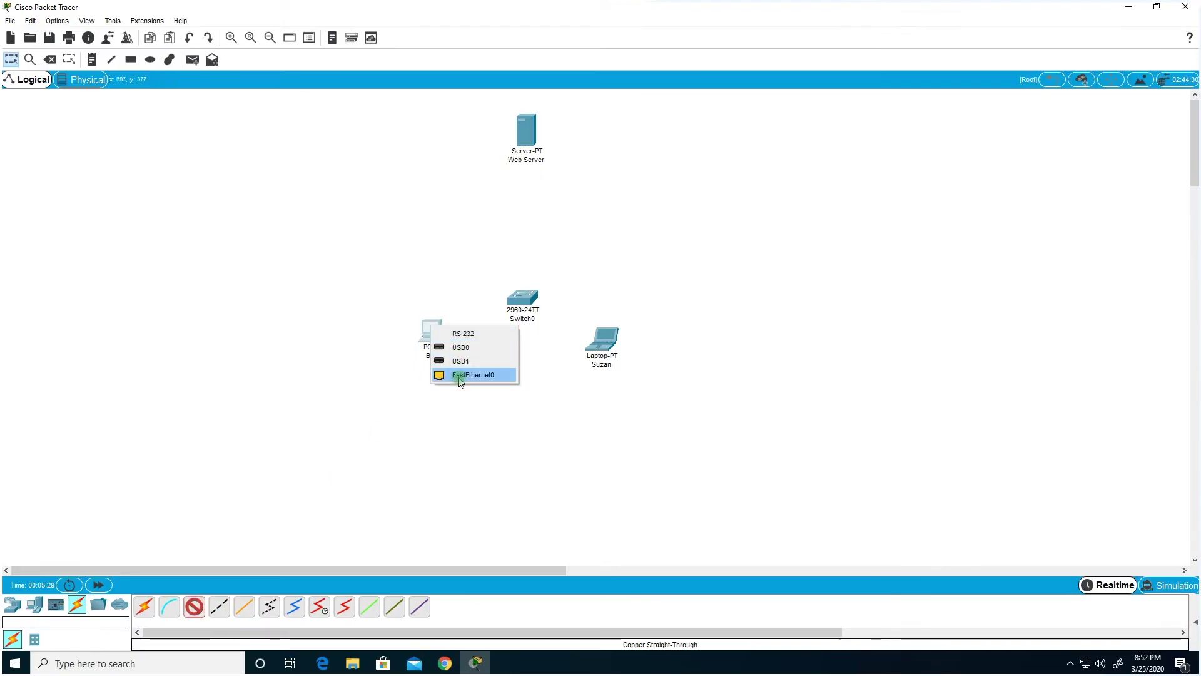
pyautogui.click(460, 375)
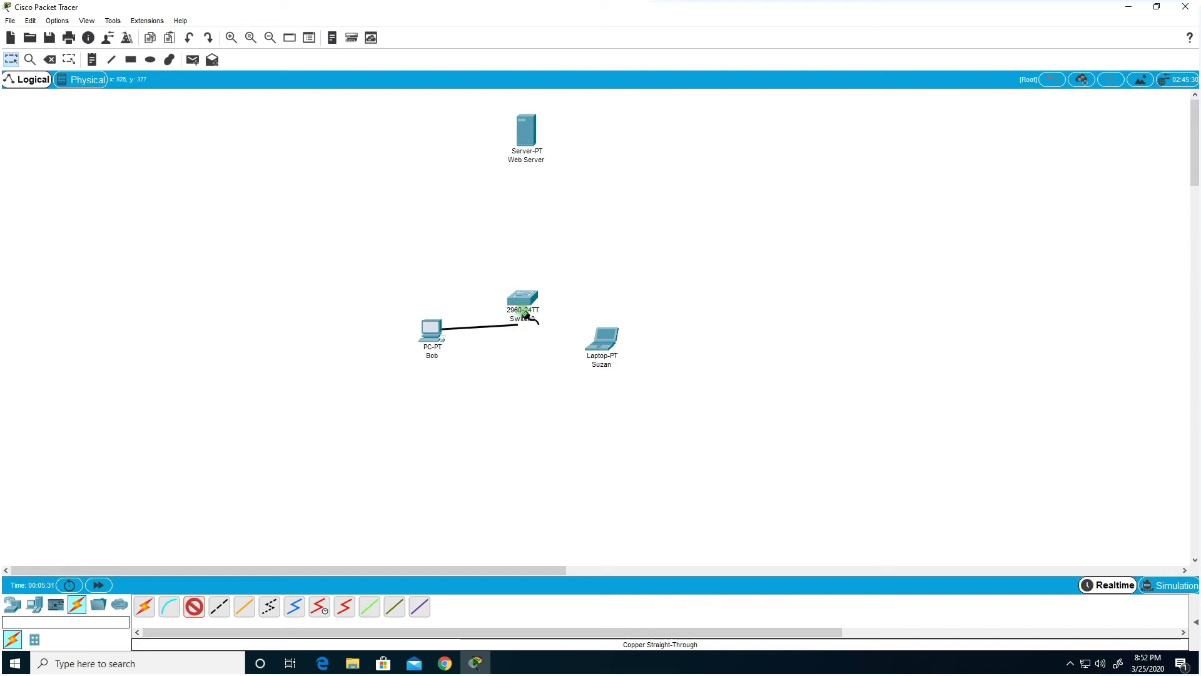
pyautogui.click(526, 307)
pyautogui.click(535, 315)
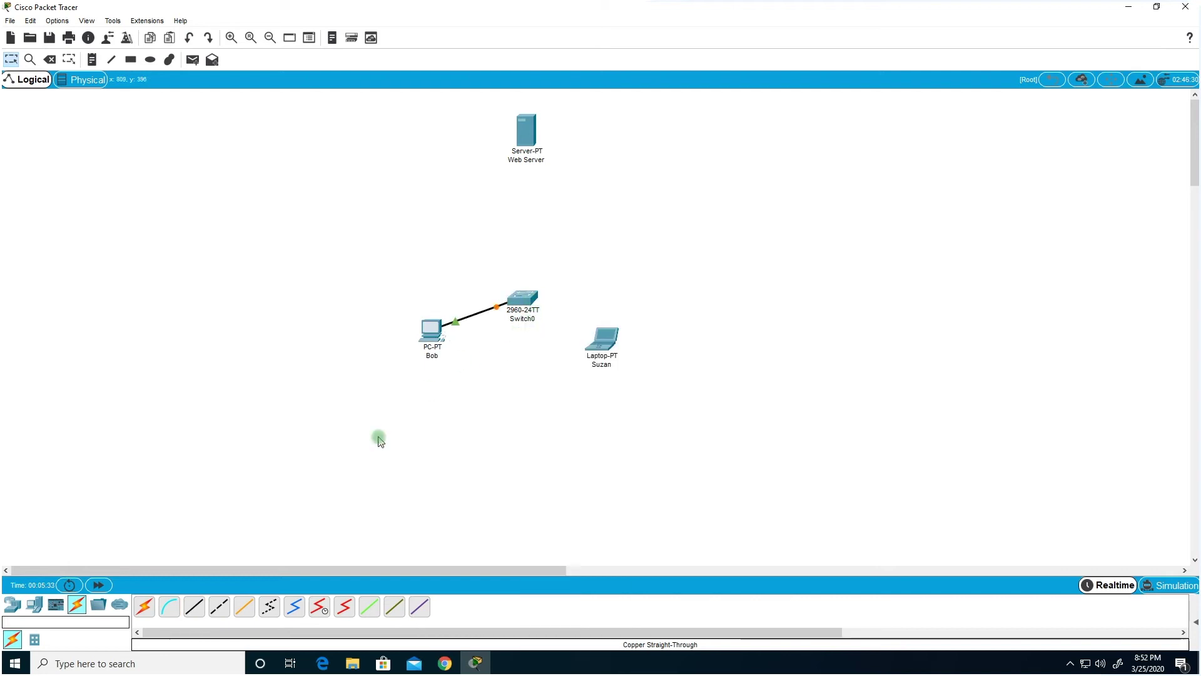
# Connect the switch's FastEthernet0/2 to the laptop's FastEthernet0 with a Copper Straight-Through cable
pyautogui.click(198, 614)
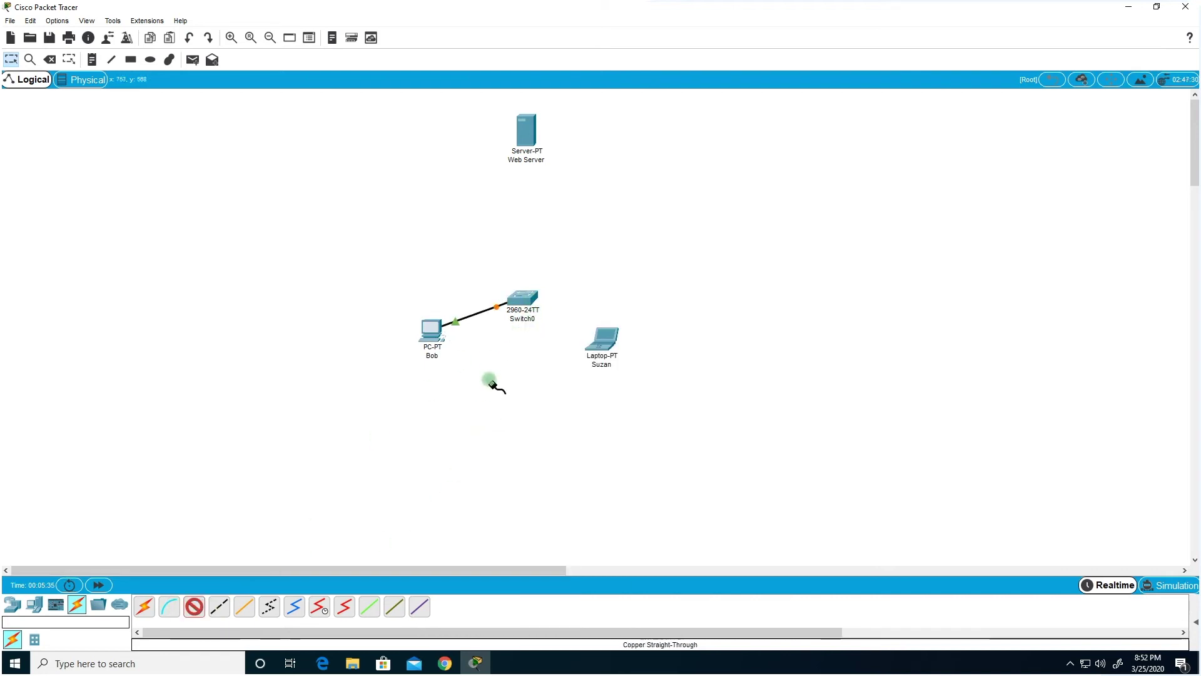
pyautogui.click(524, 299)
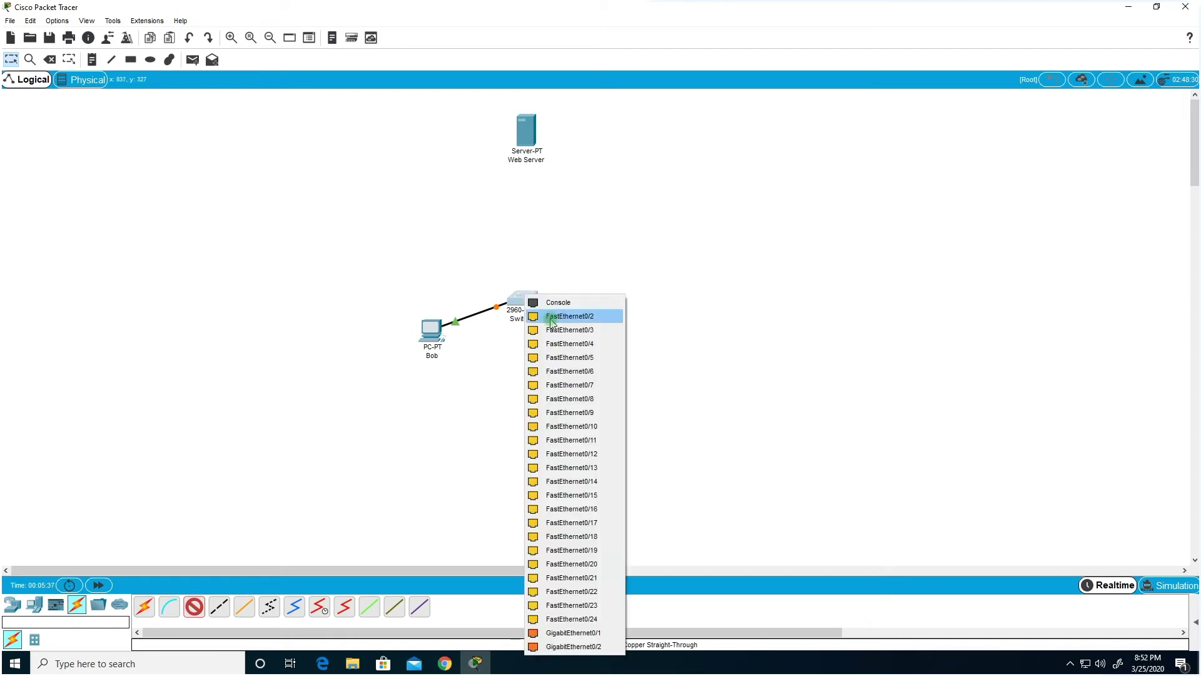
pyautogui.click(551, 329)
pyautogui.click(604, 341)
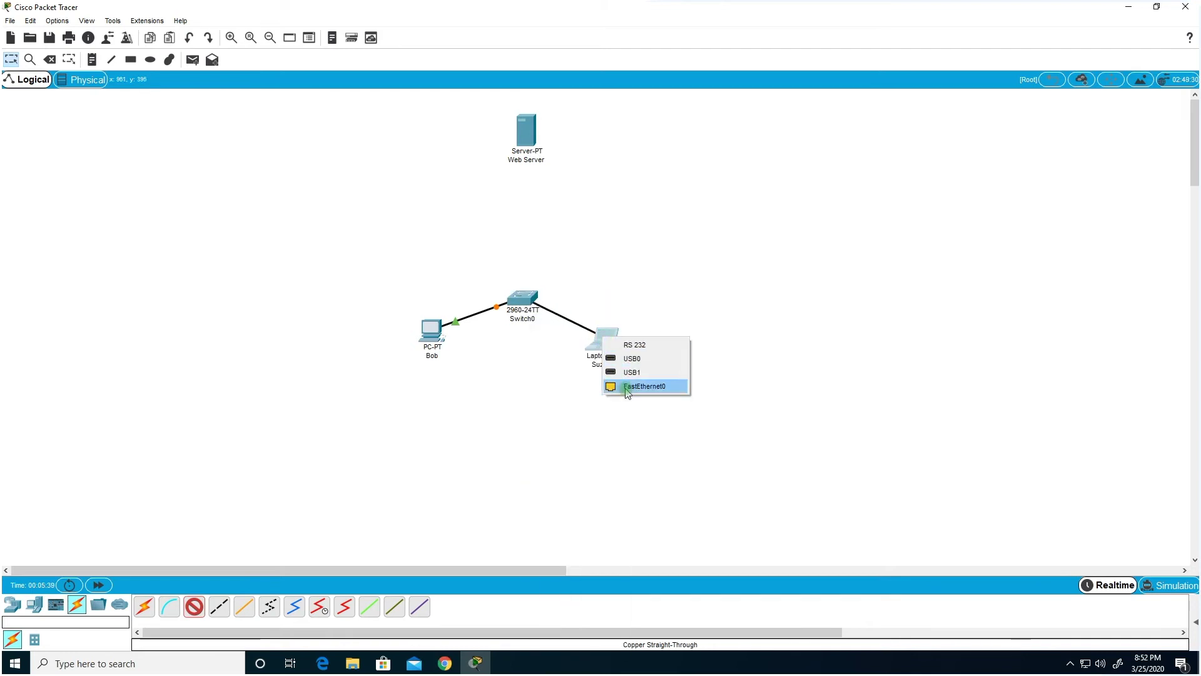
pyautogui.click(619, 387)
# Connect the web server's FastEthernet0 to the switch's FastEthernet0/3 with a Copper Straight-Through cable
pyautogui.click(194, 606)
pyautogui.click(518, 129)
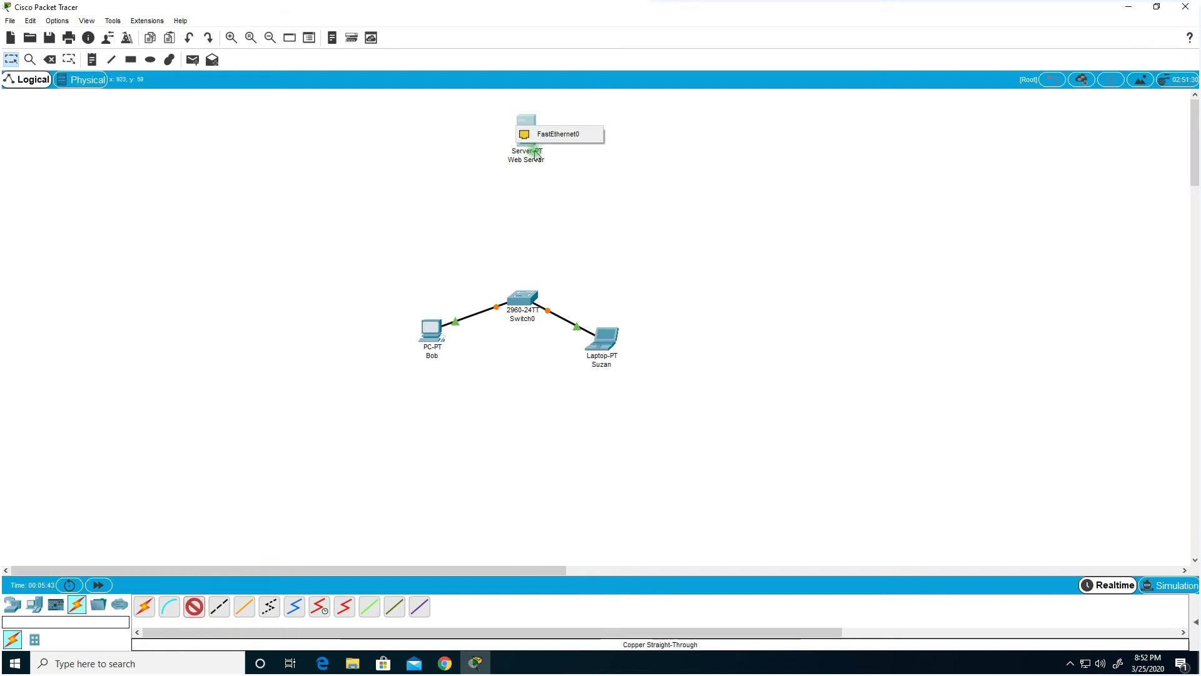
pyautogui.click(554, 134)
pyautogui.click(526, 300)
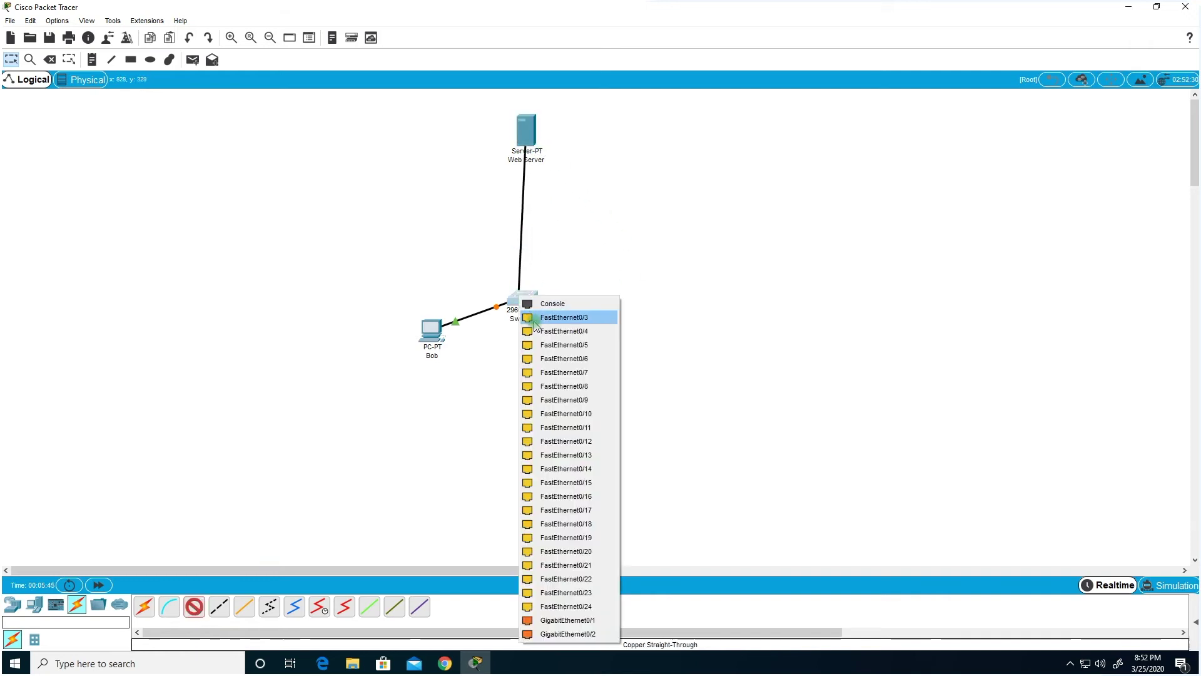
pyautogui.click(533, 317)
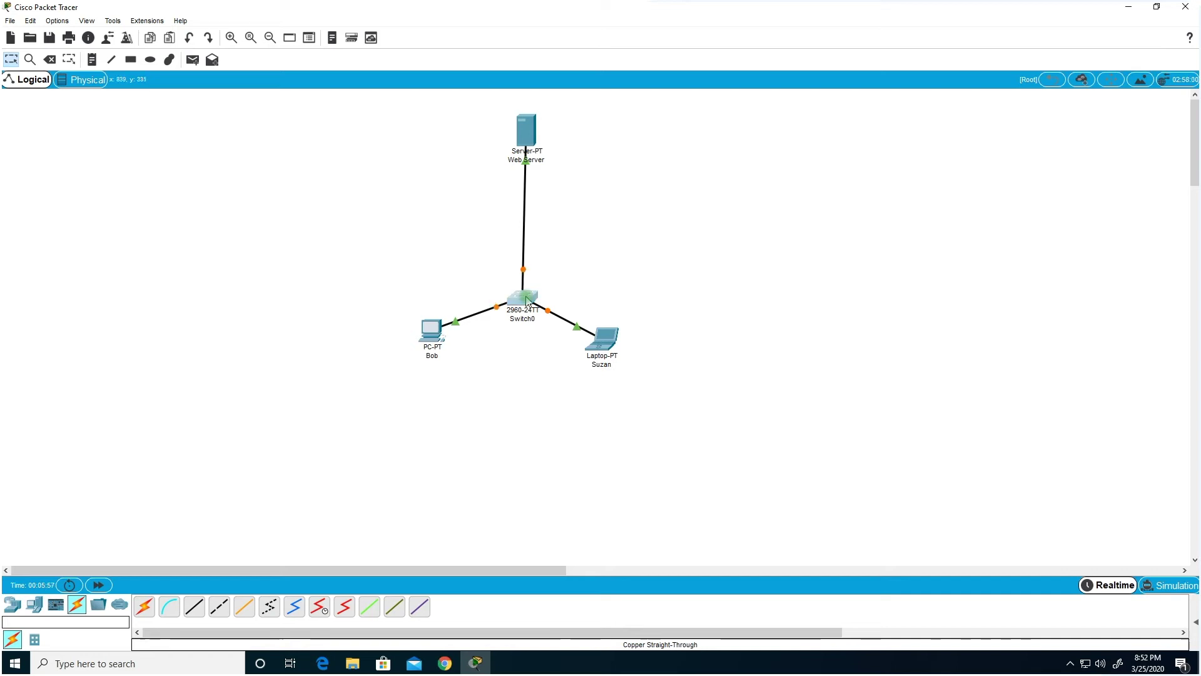
# View the switch's physical device window briefly, close it, and move the switch slightly up toward the web server
pyautogui.click(526, 299)
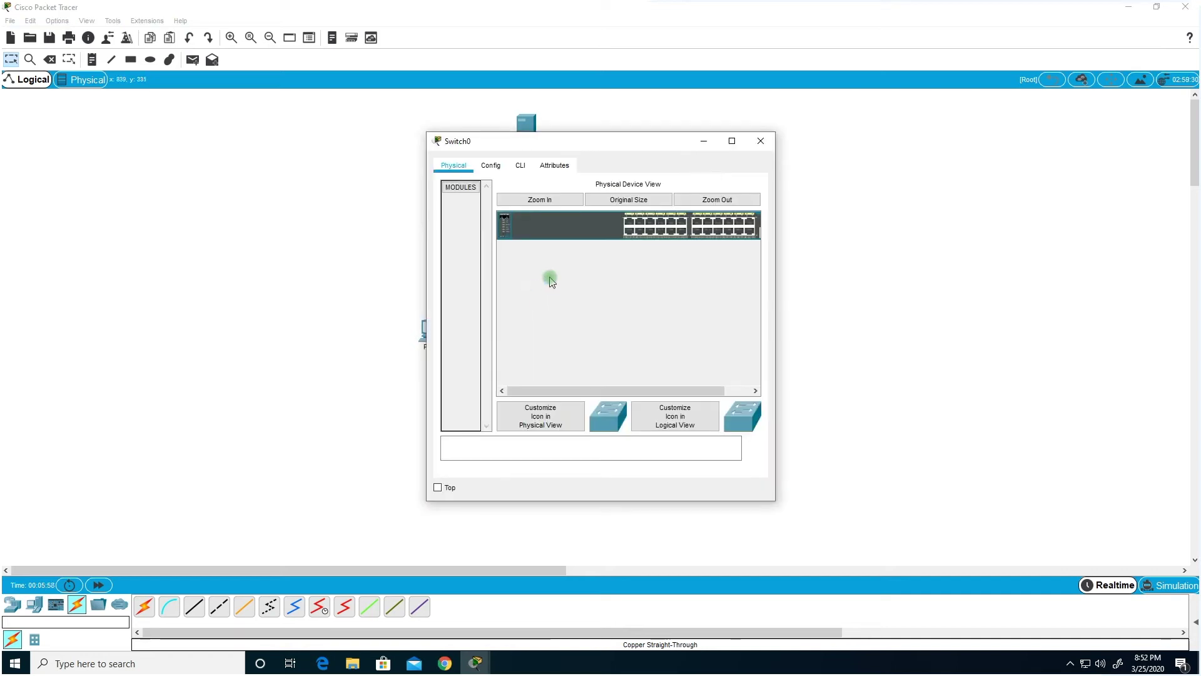
pyautogui.click(761, 140)
pyautogui.moveTo(531, 300); pyautogui.dragTo(530, 278)
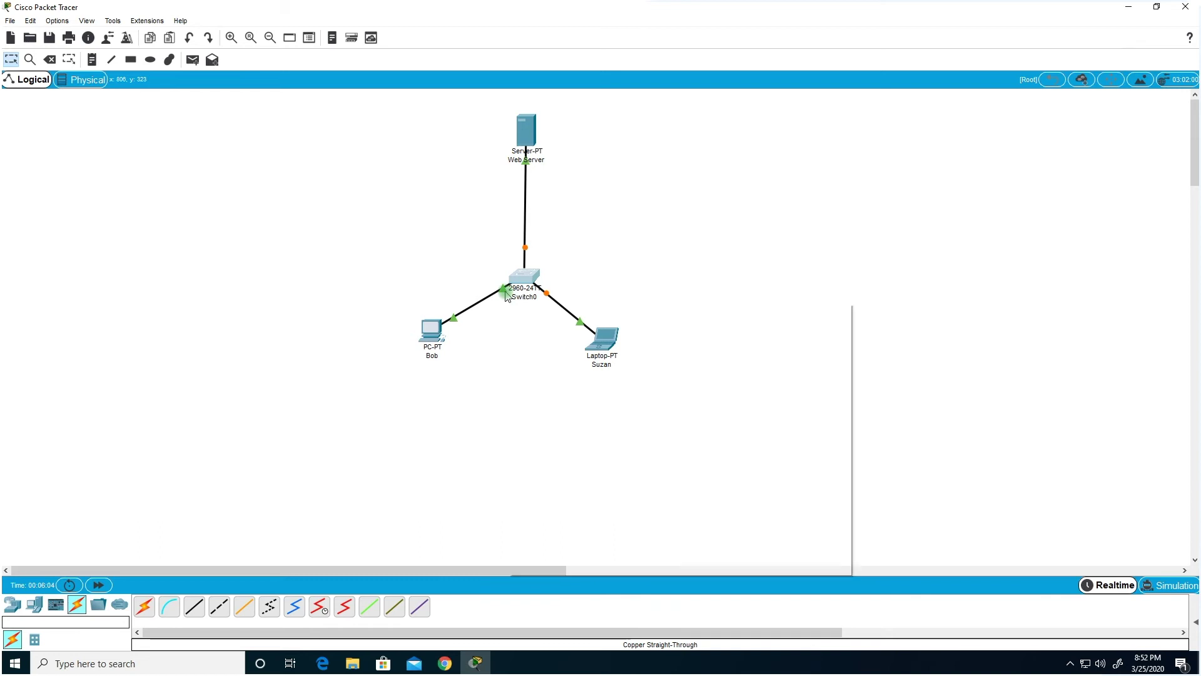
pyautogui.moveTo(510, 298)
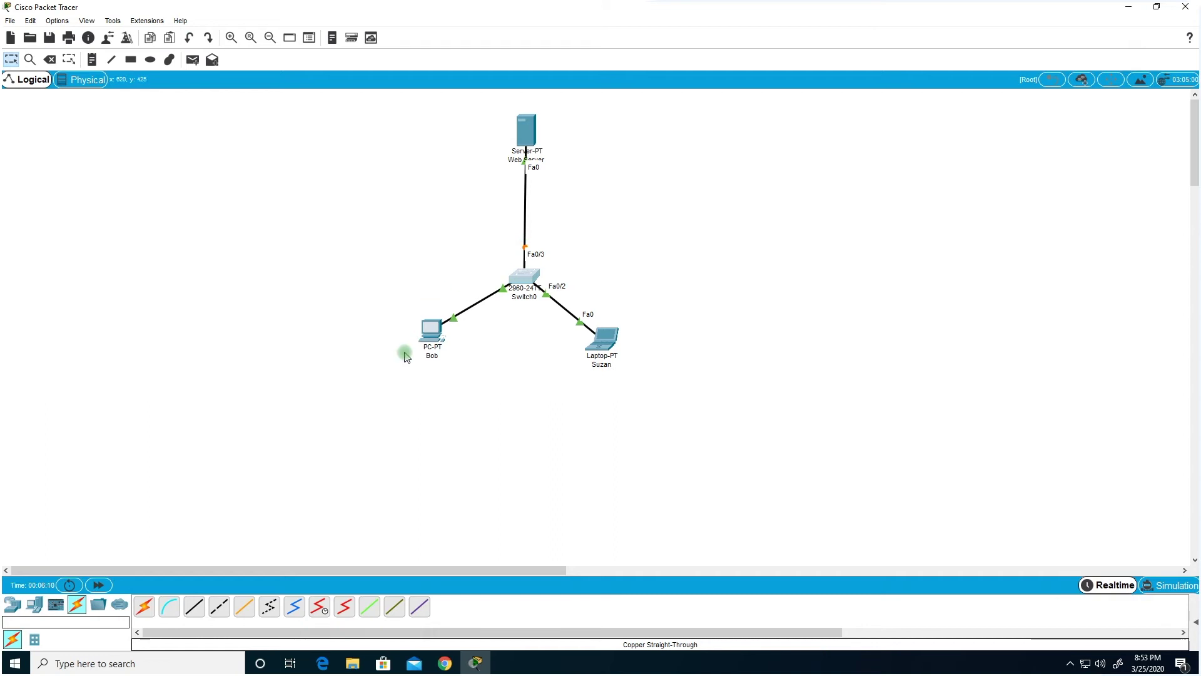
# Assign the PC's FastEthernet0 the static IP address 10.0.0.2 with subnet mask 255.0.0.0 and close its configuration window
pyautogui.moveTo(433, 334)
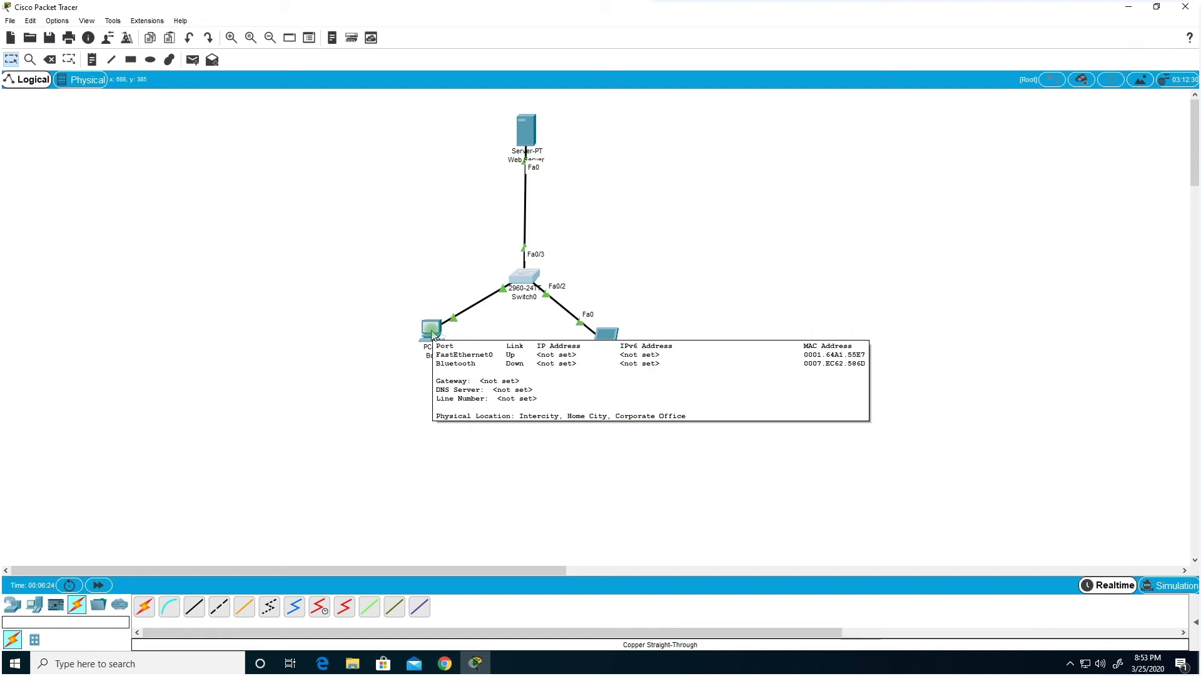
pyautogui.click(431, 330)
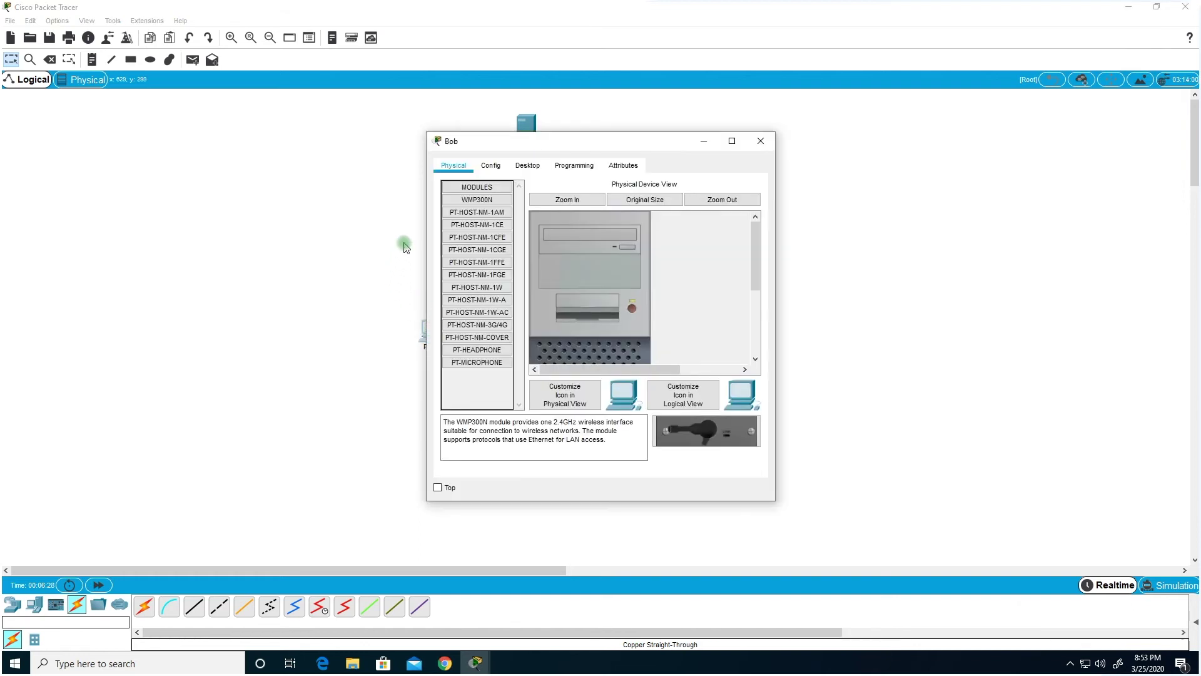
pyautogui.click(490, 166)
pyautogui.click(487, 237)
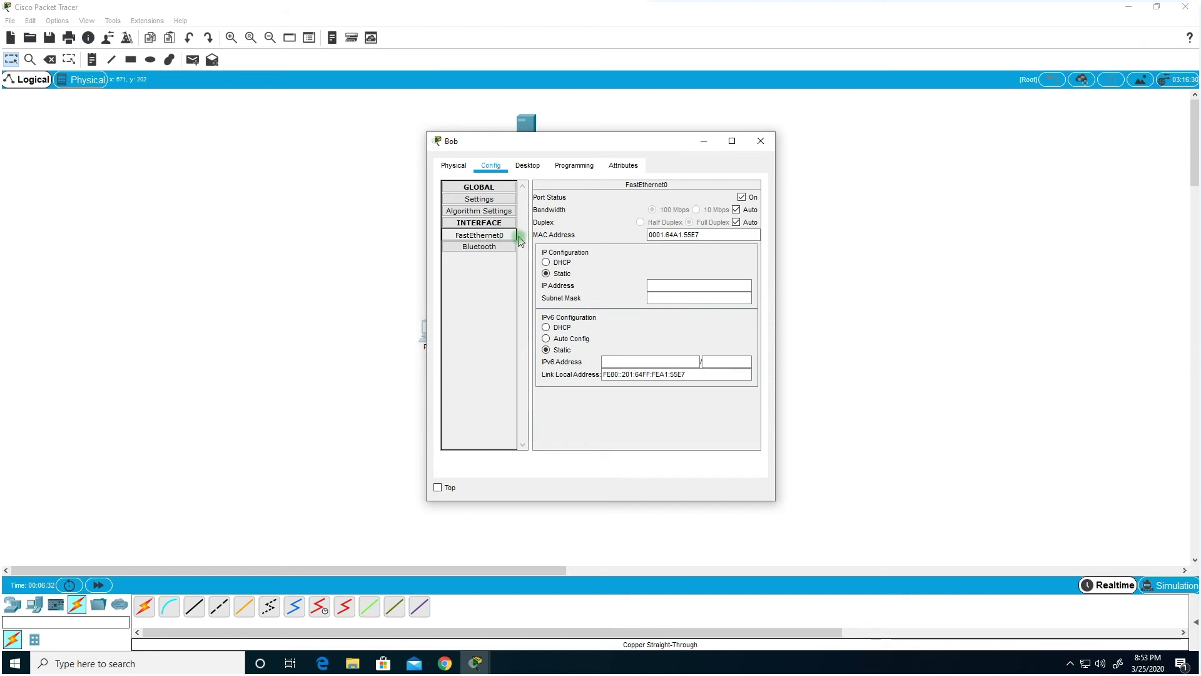
pyautogui.click(670, 286)
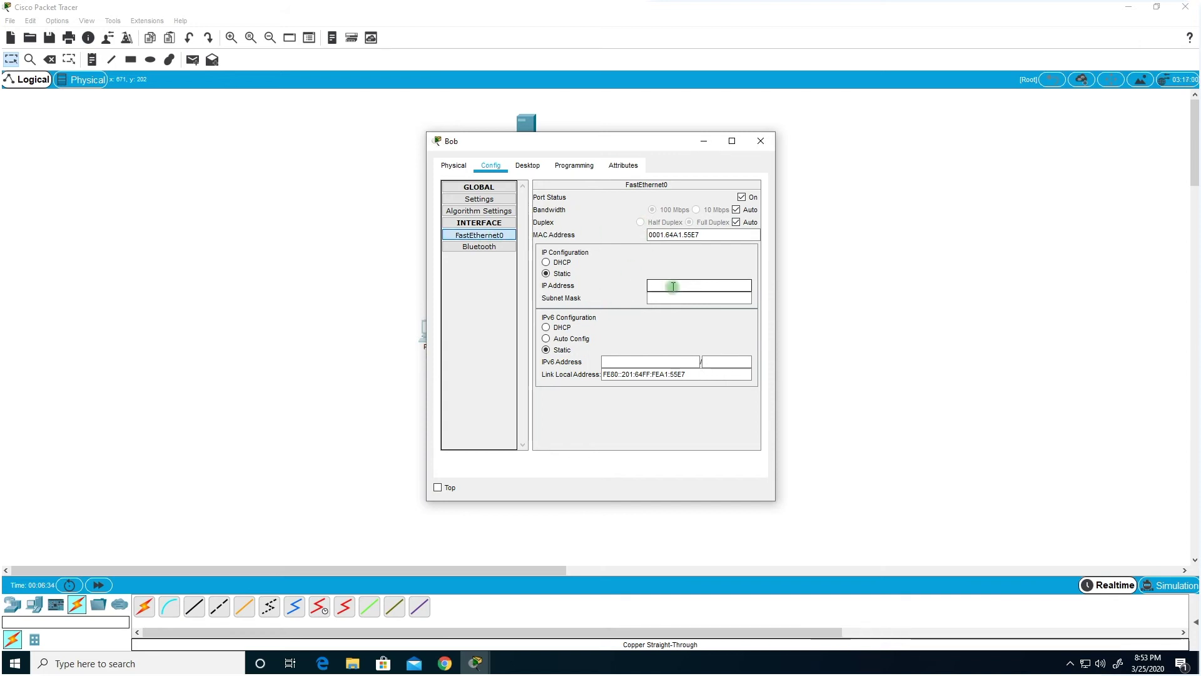
pyautogui.press('Tab')
pyautogui.click(694, 287)
pyautogui.press('Tab')
pyautogui.click(681, 298)
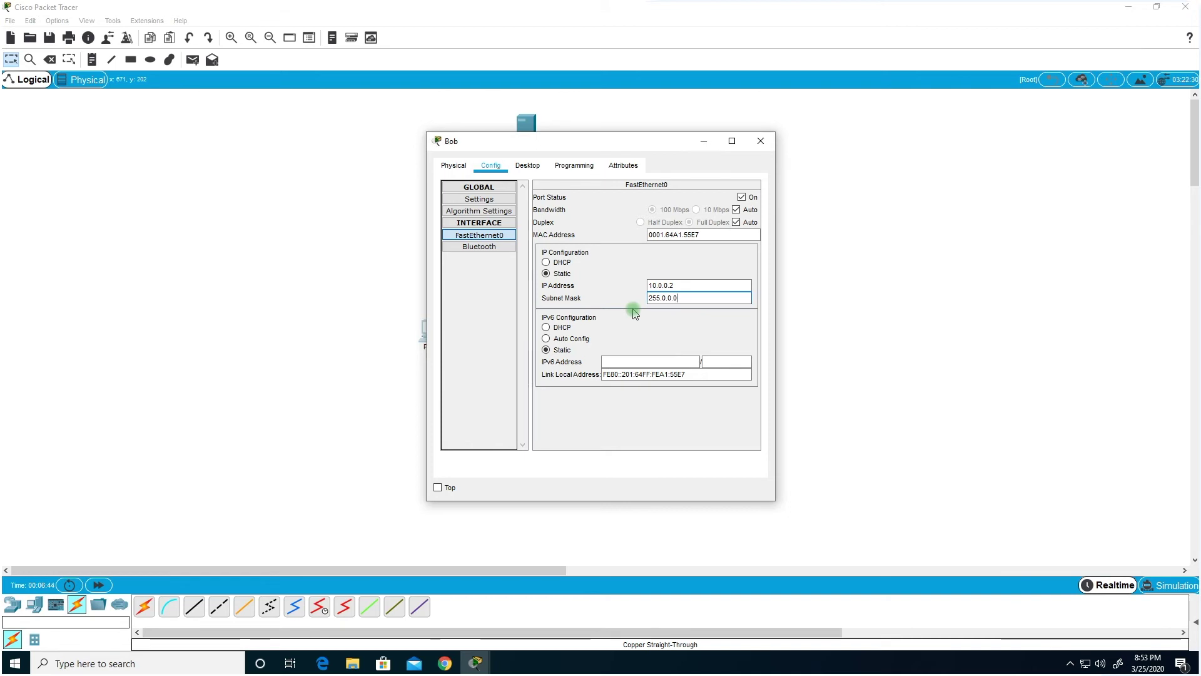
pyautogui.click(730, 286)
pyautogui.click(601, 295)
pyautogui.click(655, 286)
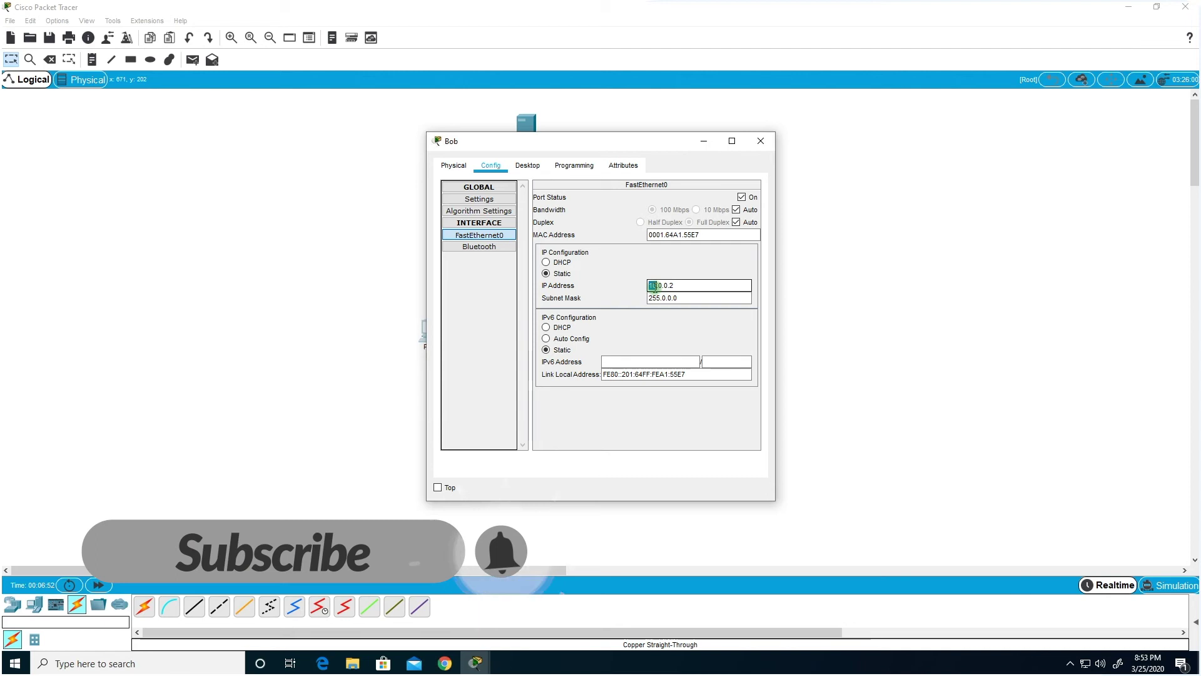
pyautogui.moveTo(654, 285); pyautogui.dragTo(682, 286)
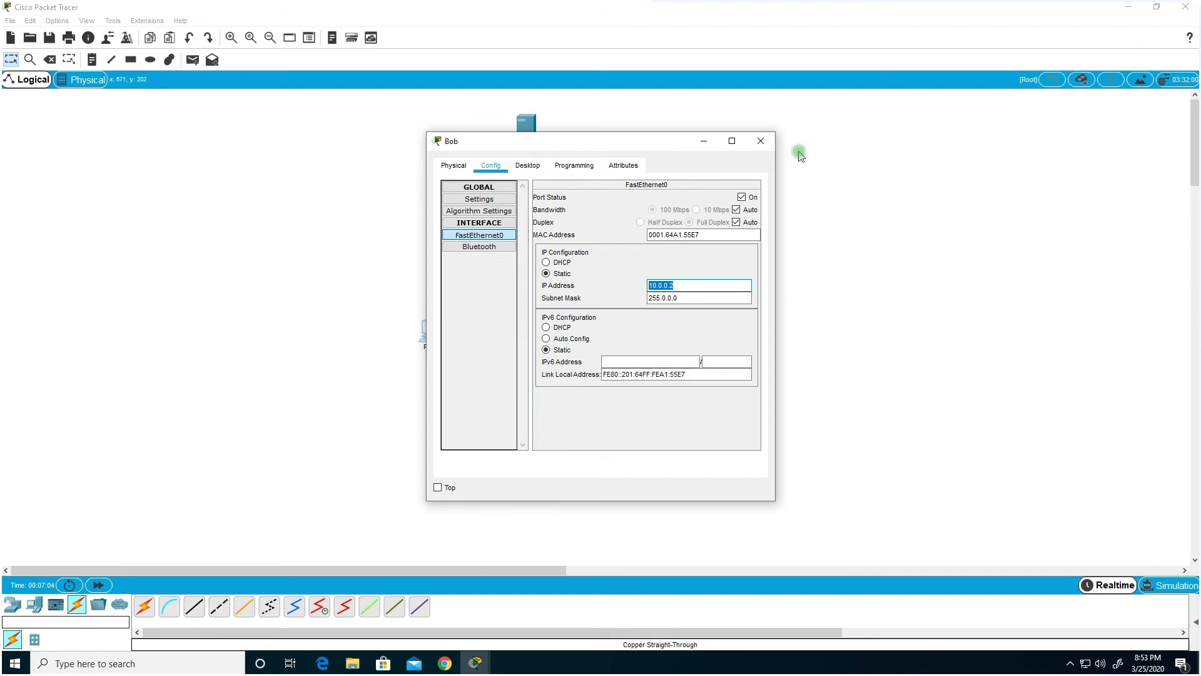
pyautogui.click(761, 141)
# Assign the laptop's FastEthernet0 the static IP address 10.0.0.3 with subnet mask 255.0.0.0 and close its configuration window
pyautogui.click(621, 337)
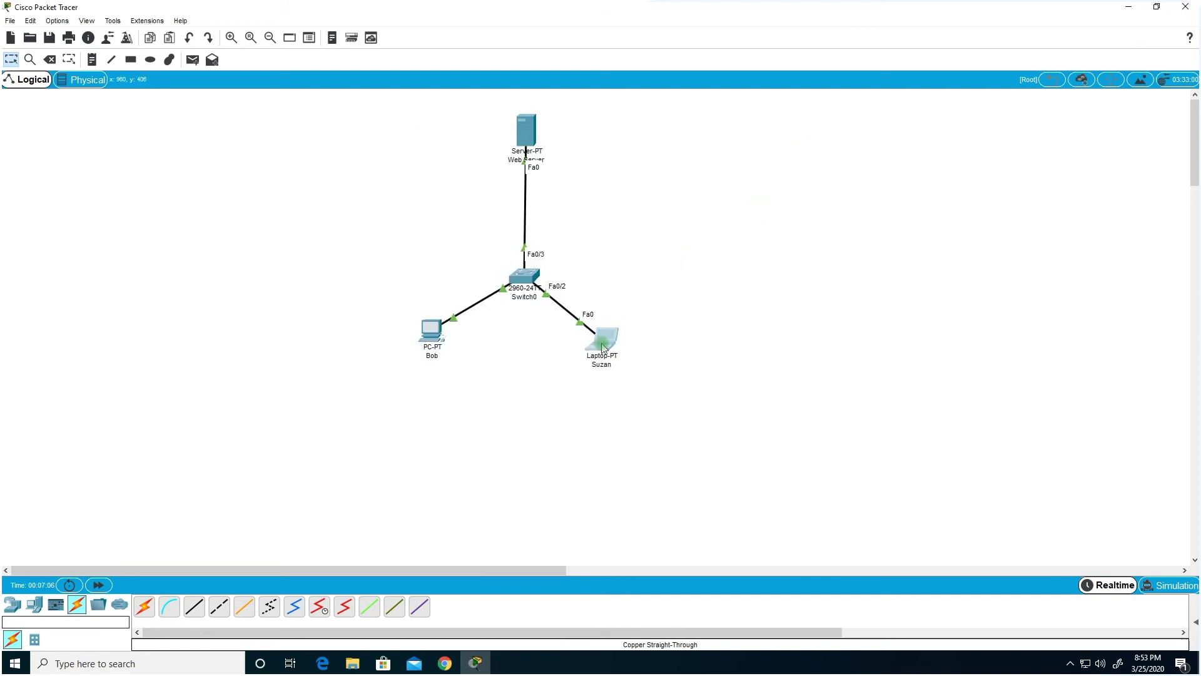
pyautogui.click(531, 183)
pyautogui.click(491, 165)
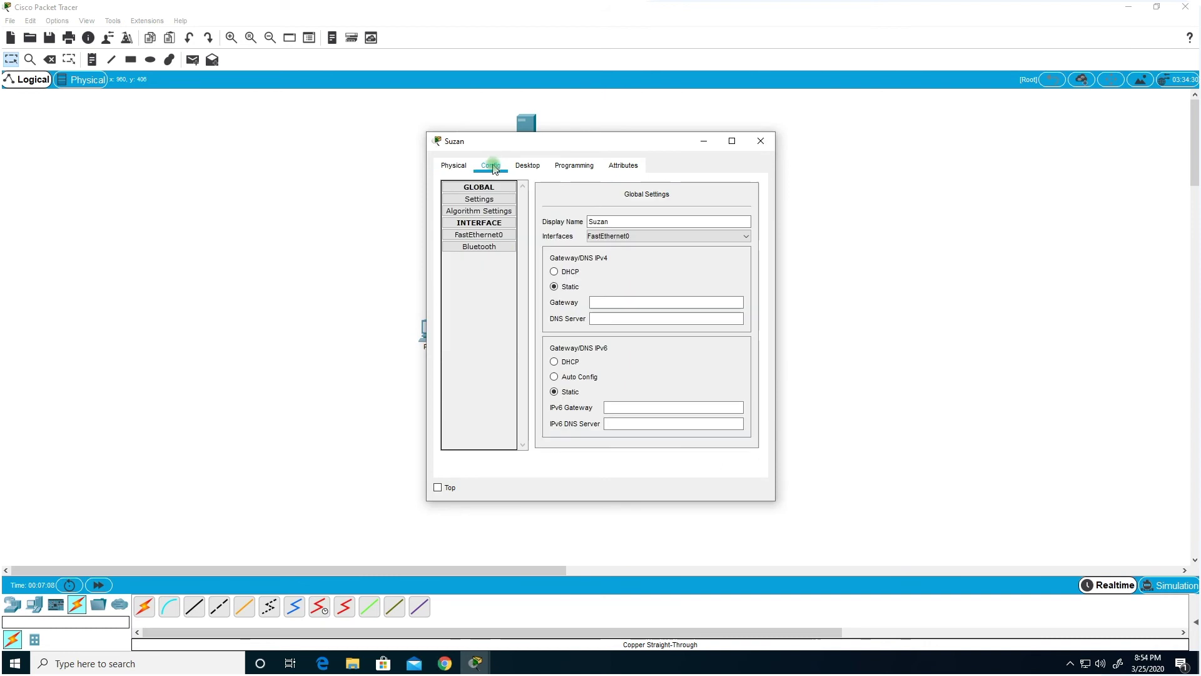
pyautogui.click(498, 235)
pyautogui.click(664, 286)
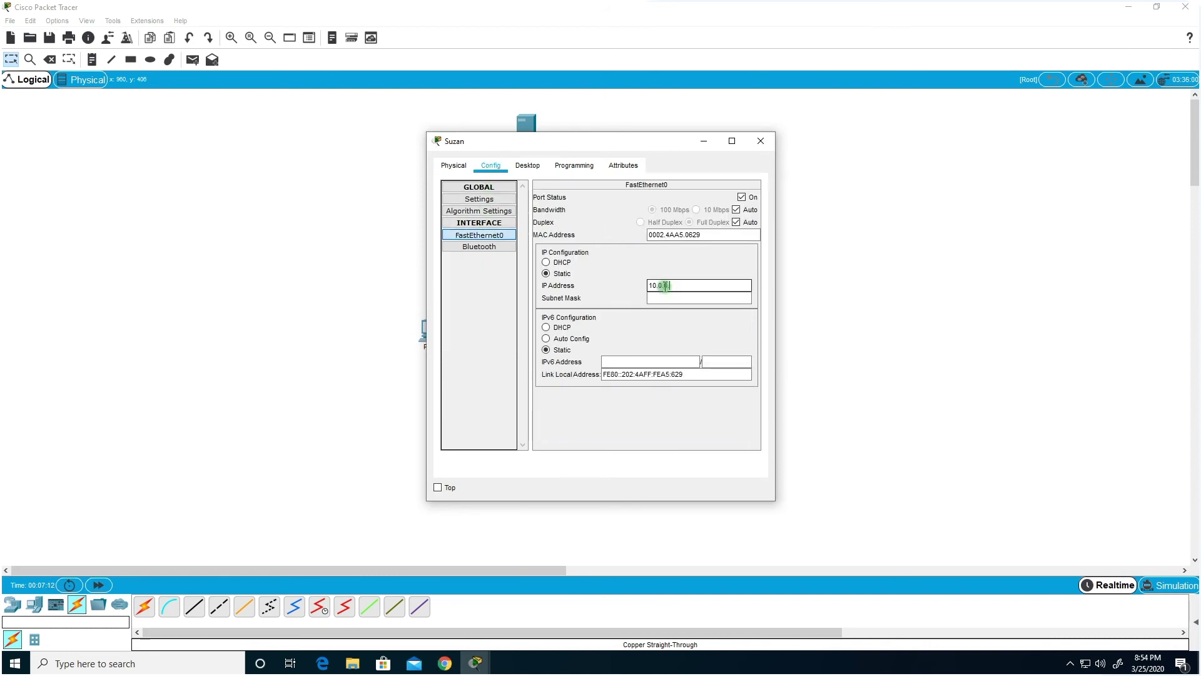
pyautogui.press('Tab')
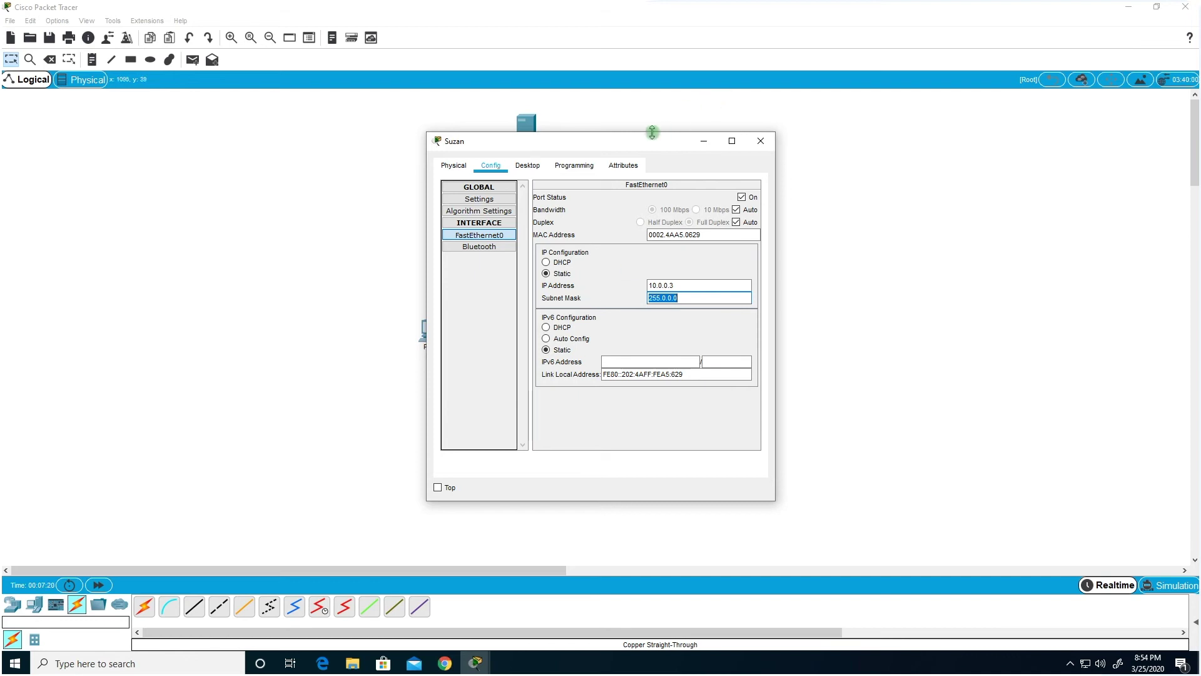
pyautogui.click(760, 141)
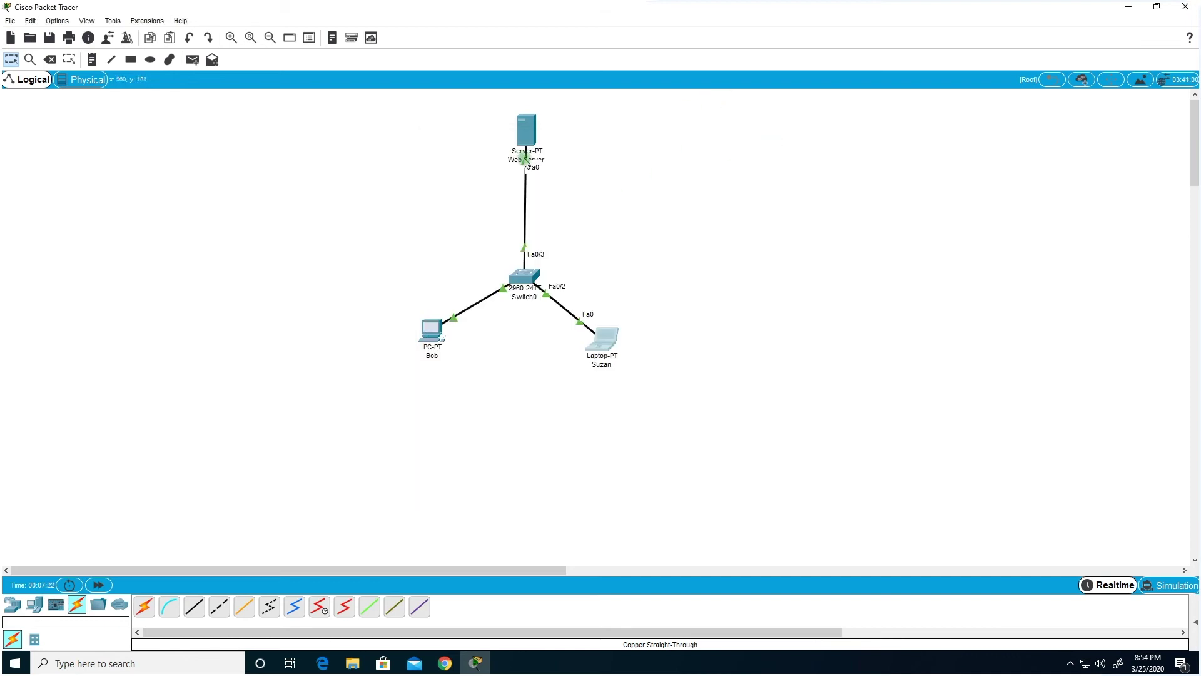
# Turn off both the HTTP and HTTPS services on the web server
pyautogui.click(533, 125)
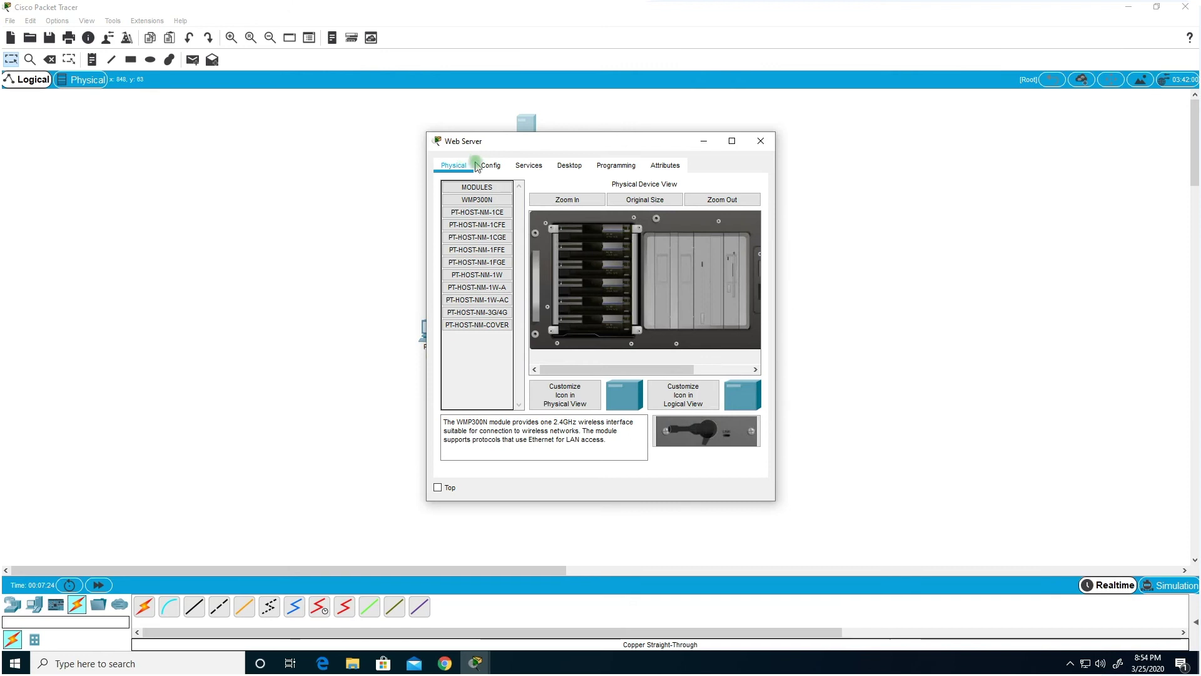
pyautogui.click(490, 165)
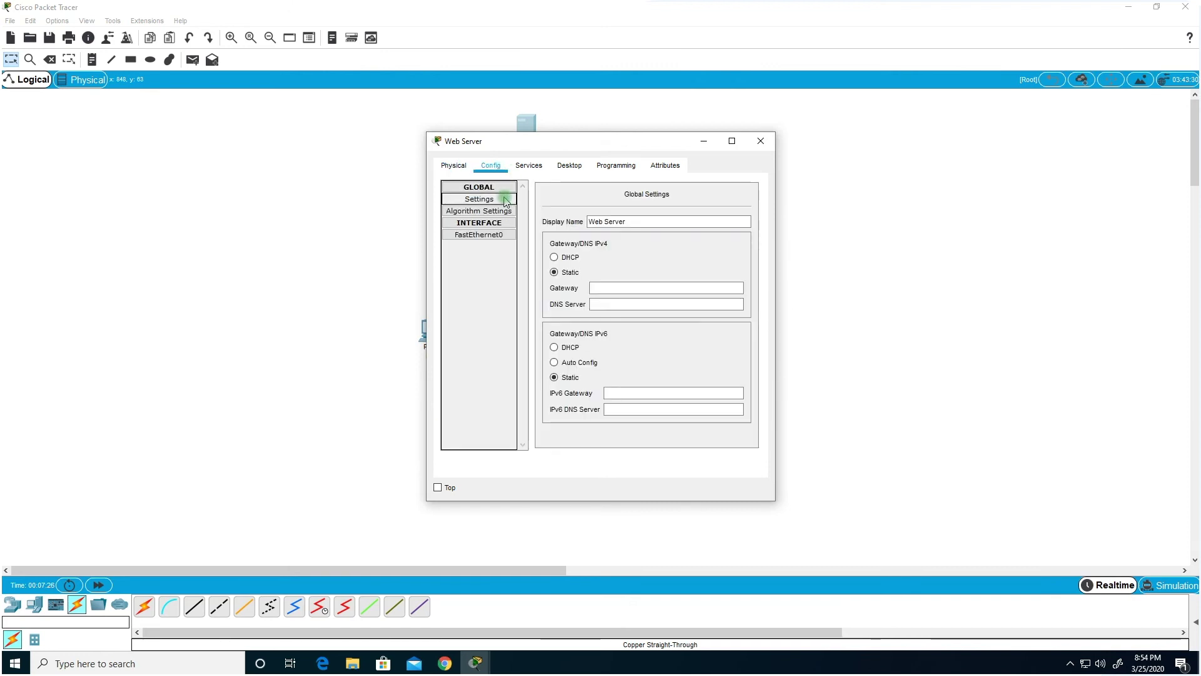
pyautogui.click(529, 165)
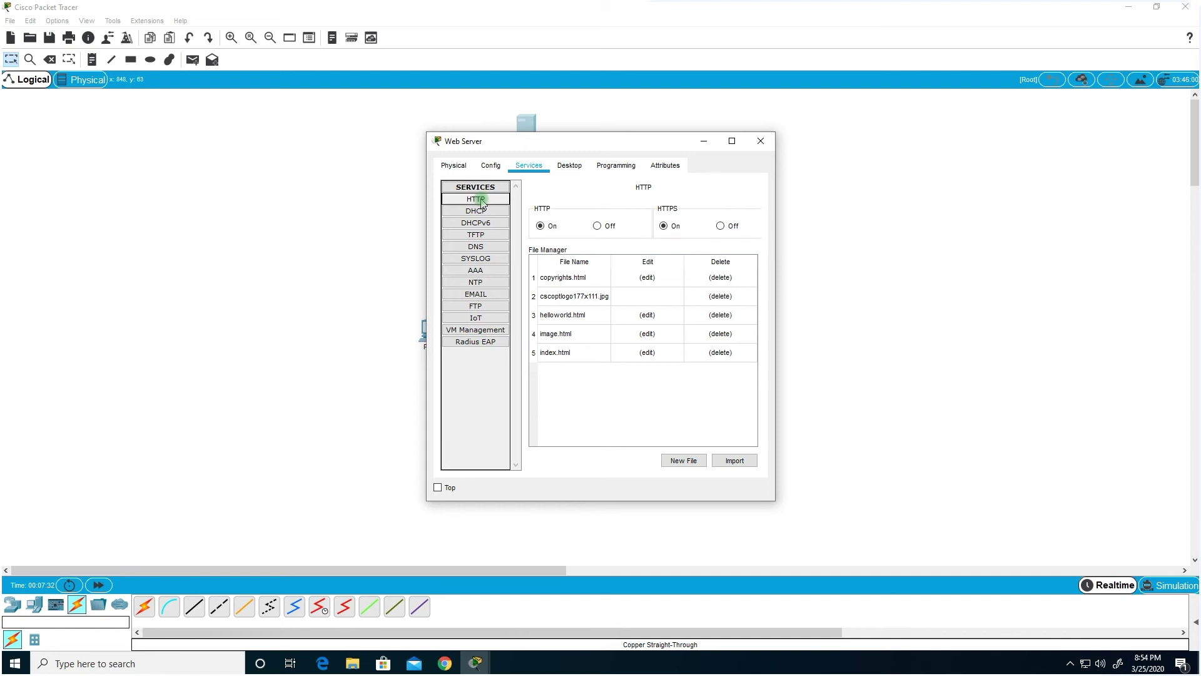
pyautogui.click(597, 226)
pyautogui.click(720, 226)
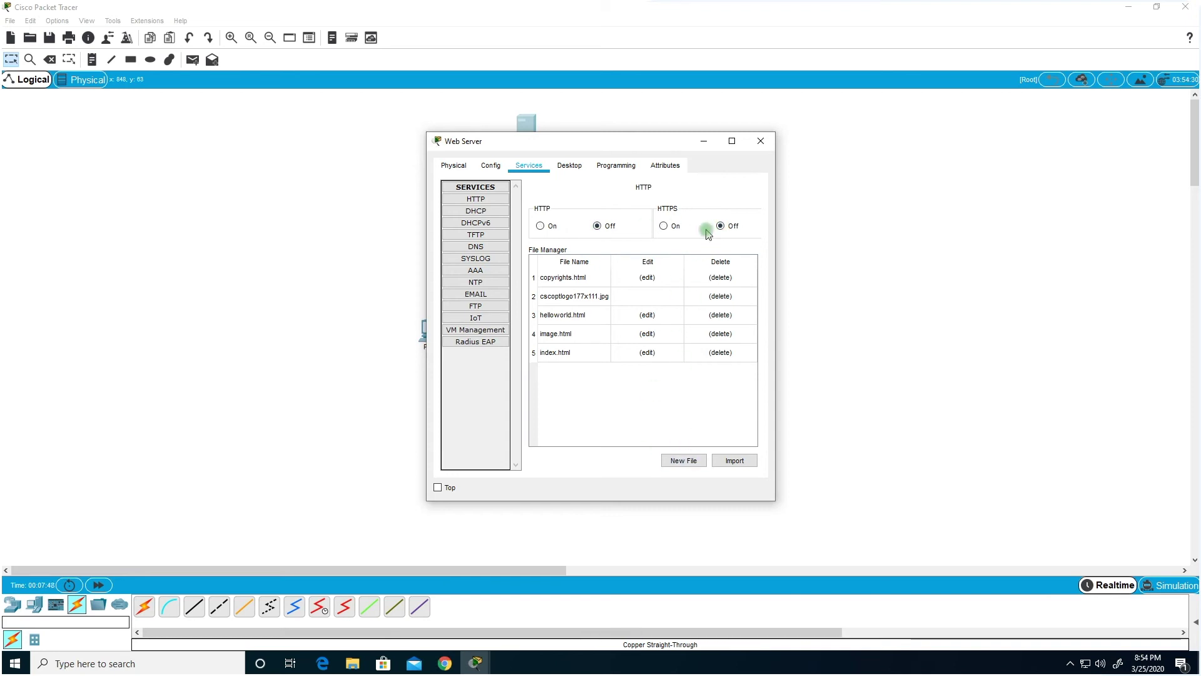
# Assign the web server's FastEthernet0 the static IP address 10.0.0.1 with subnet mask 255.0.0.0 and close its window
pyautogui.click(489, 166)
pyautogui.click(489, 222)
pyautogui.click(491, 236)
pyautogui.click(667, 284)
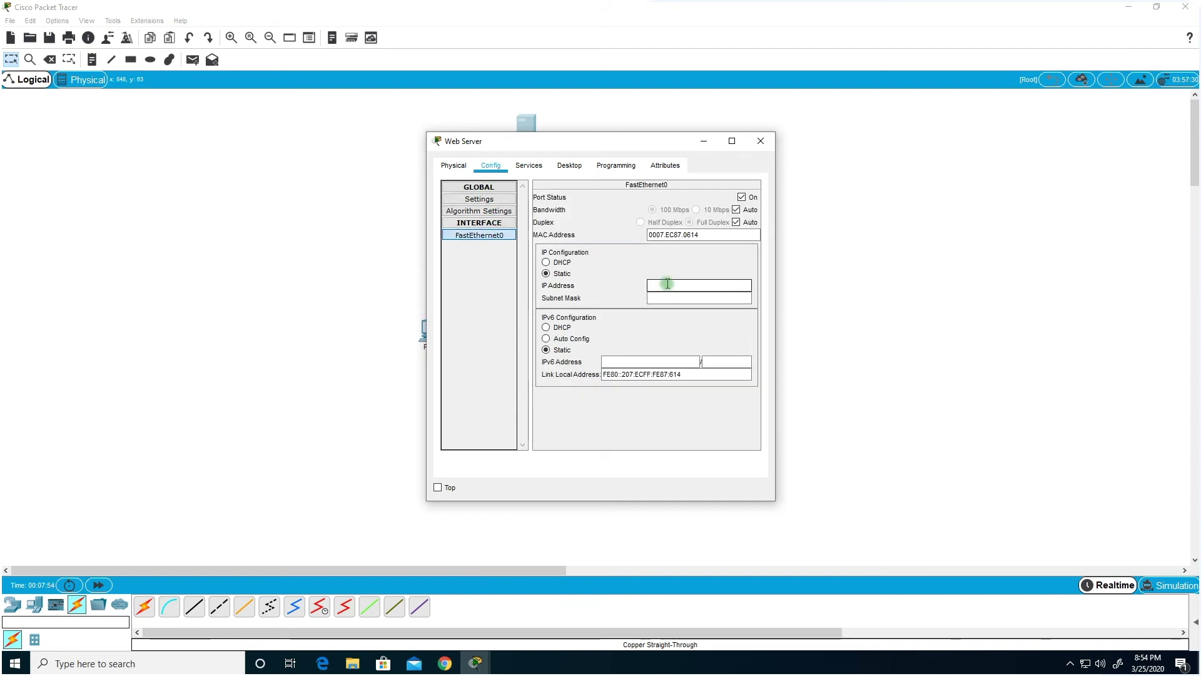
pyautogui.write('10.0.0.1')
pyautogui.press('Tab')
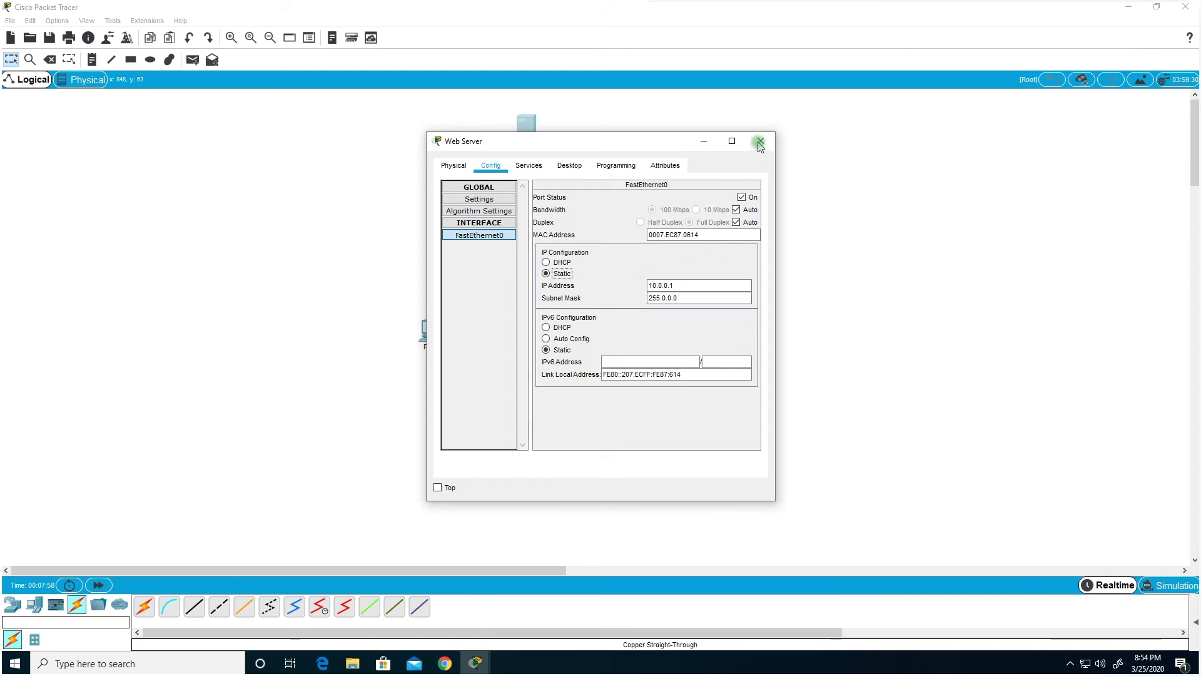
pyautogui.click(761, 140)
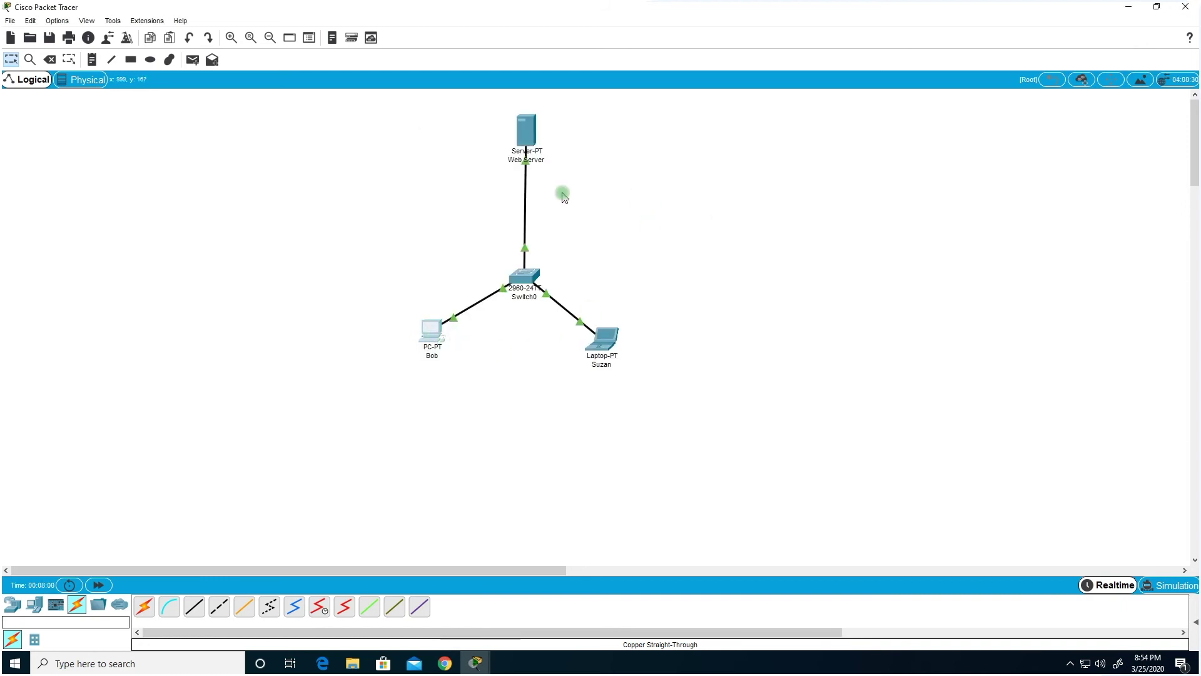
# Bring up the PC's desktop applications, switch to the Windows Command Prompt and ping 8.8.8.8 from there
pyautogui.click(441, 338)
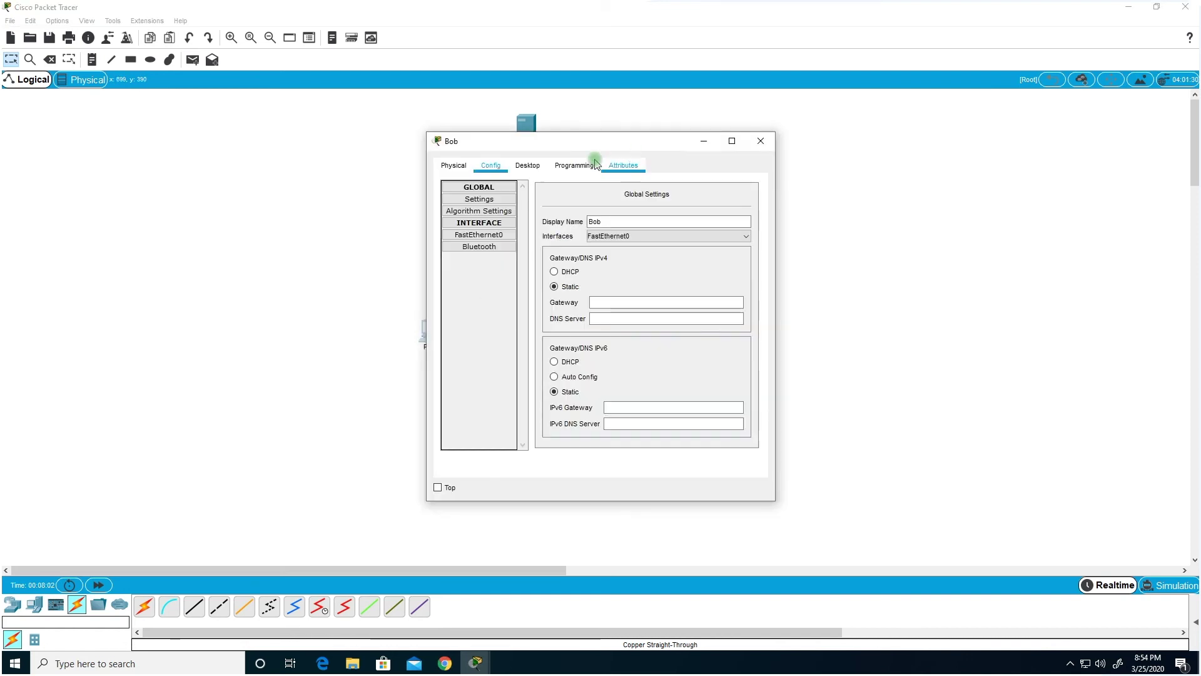
pyautogui.click(527, 166)
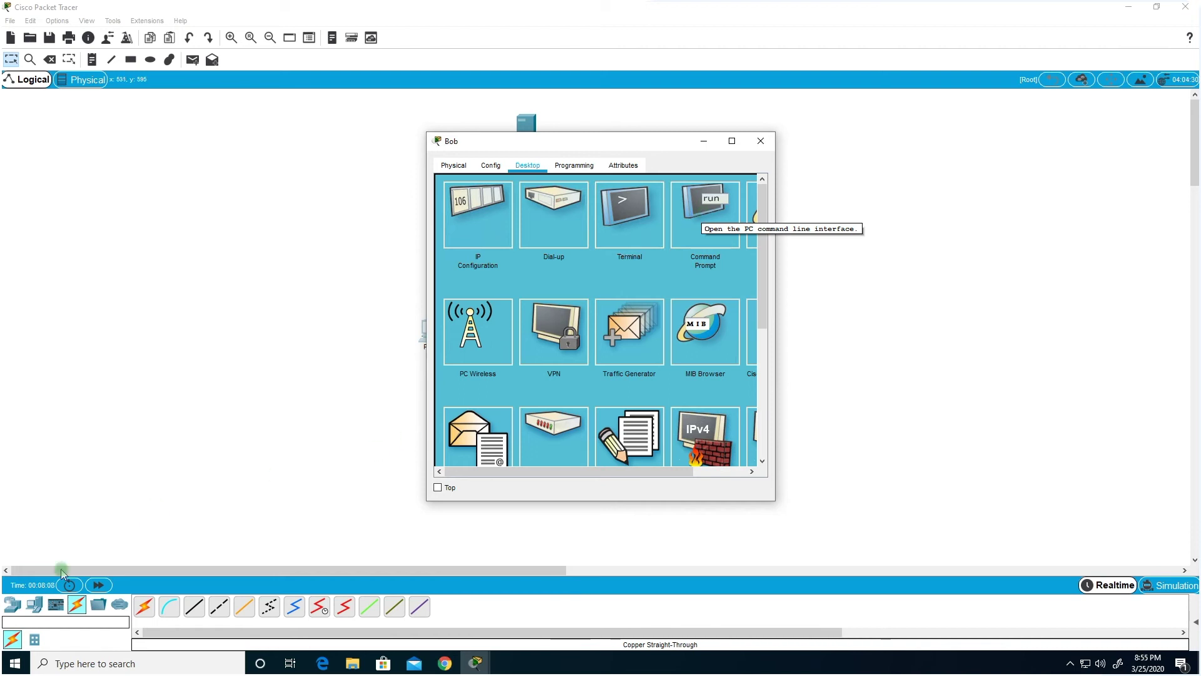
pyautogui.click(15, 664)
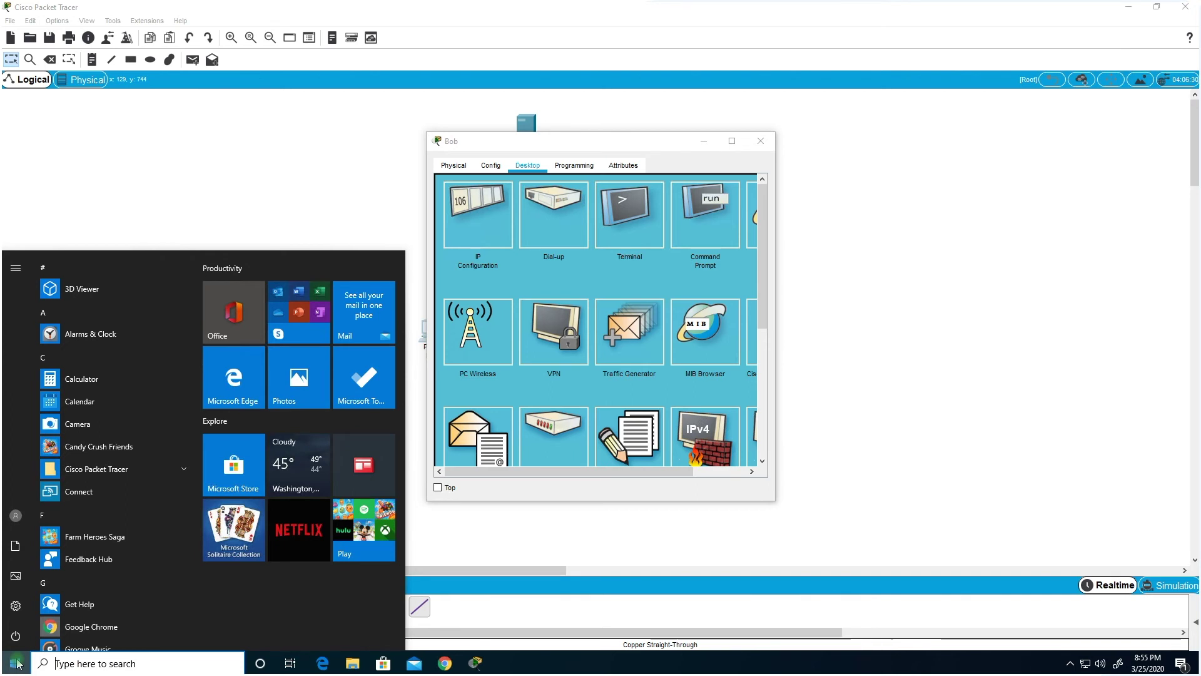
pyautogui.write('cmd')
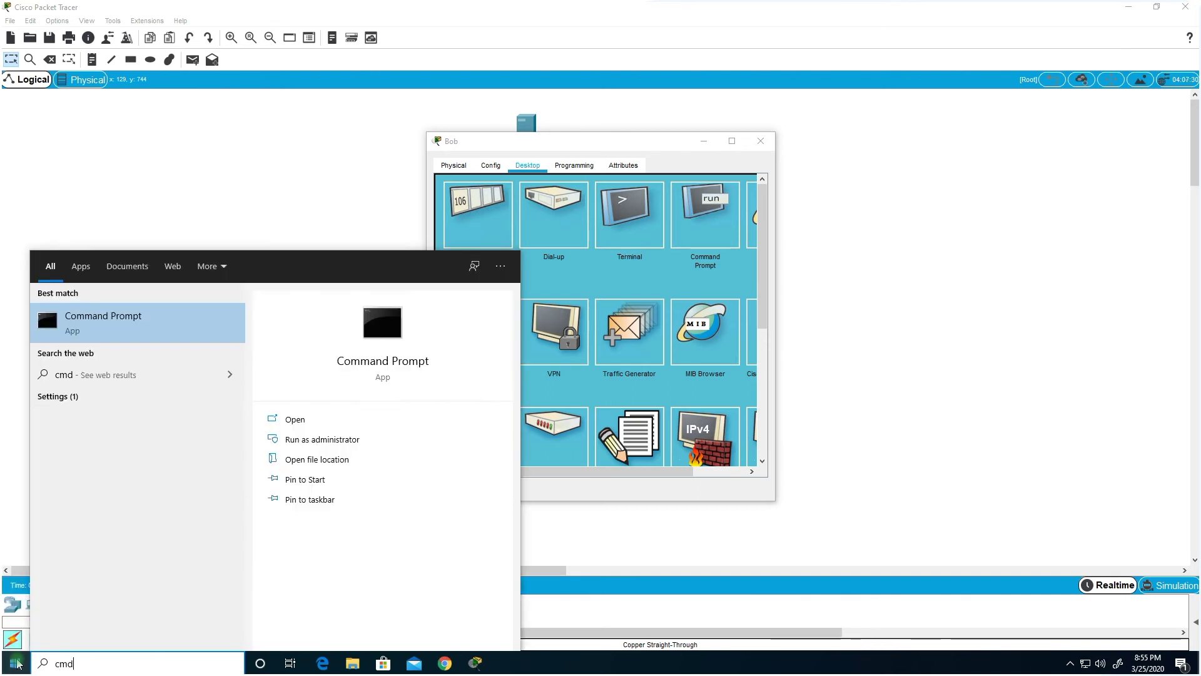
pyautogui.press('Return')
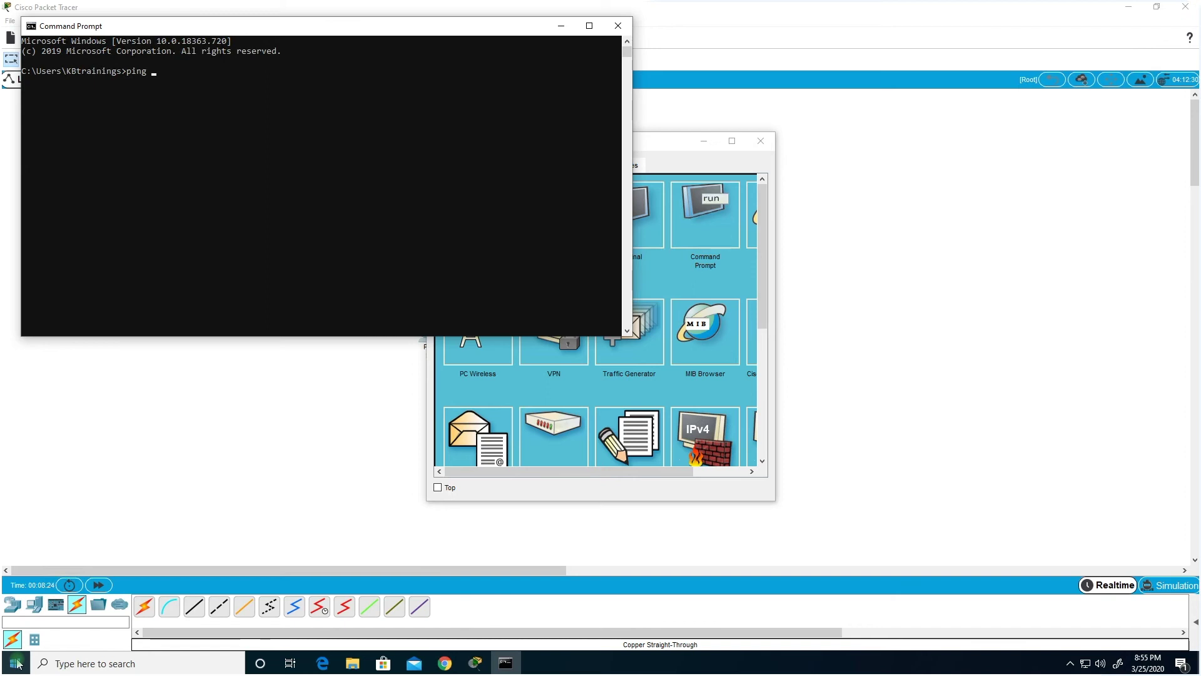
pyautogui.write('8.8.8.')
pyautogui.press('Return')
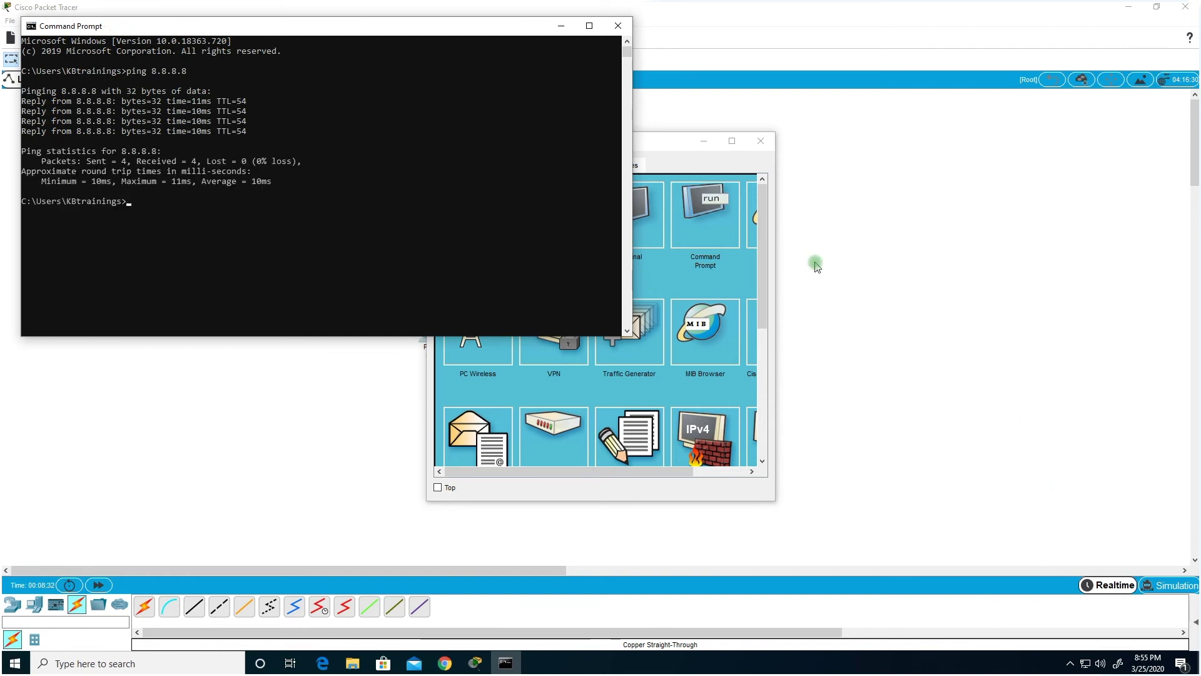
# Return to Packet Tracer, ping the web server at 10.0.0.1 from the PC's simulated Command Prompt, and close the prompt
pyautogui.click(754, 158)
pyautogui.click(761, 141)
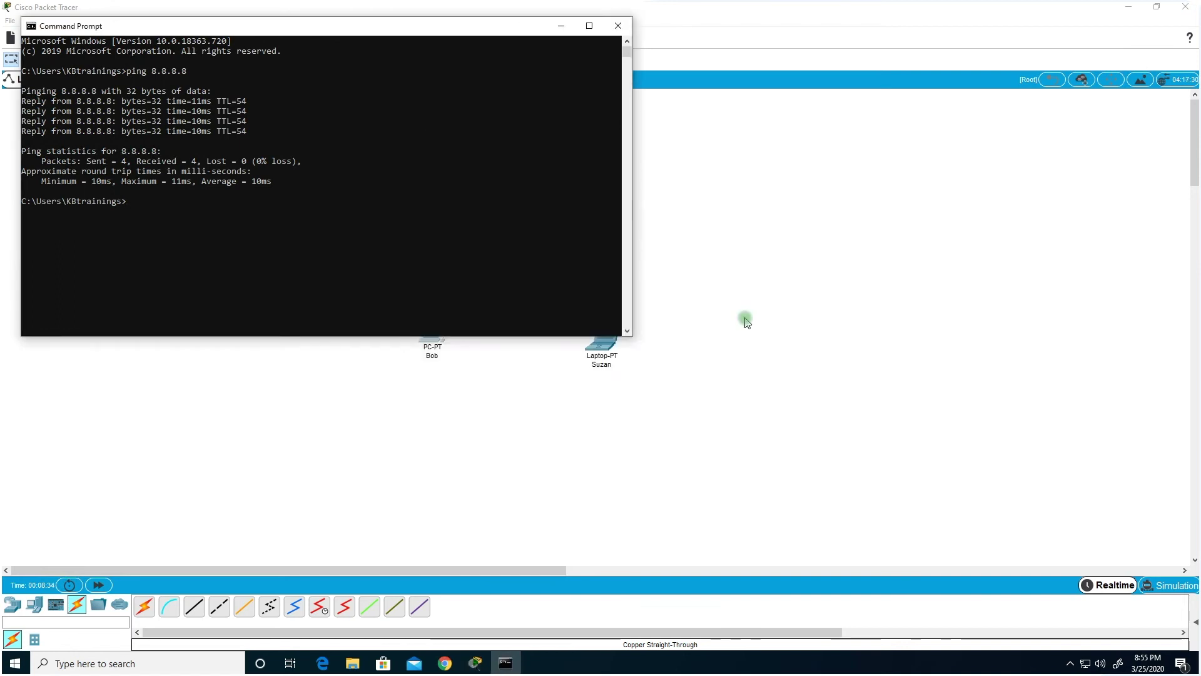
pyautogui.click(745, 319)
pyautogui.click(430, 340)
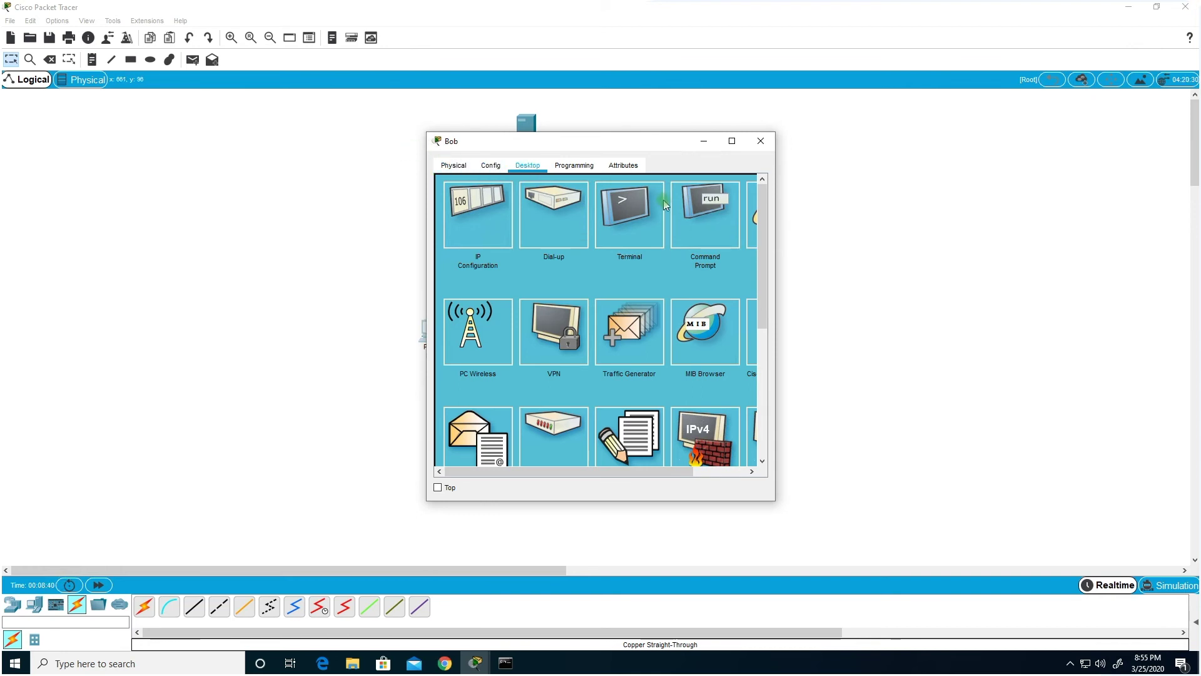
pyautogui.click(695, 229)
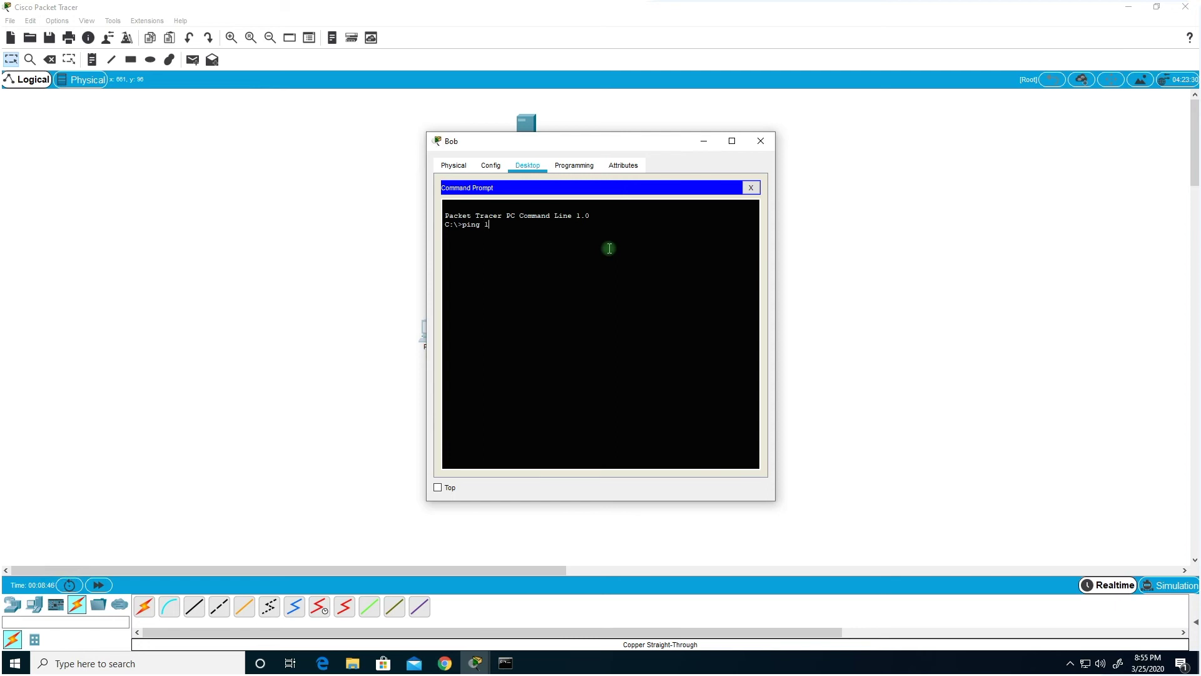
pyautogui.write('10.0.0.1')
pyautogui.press('Return')
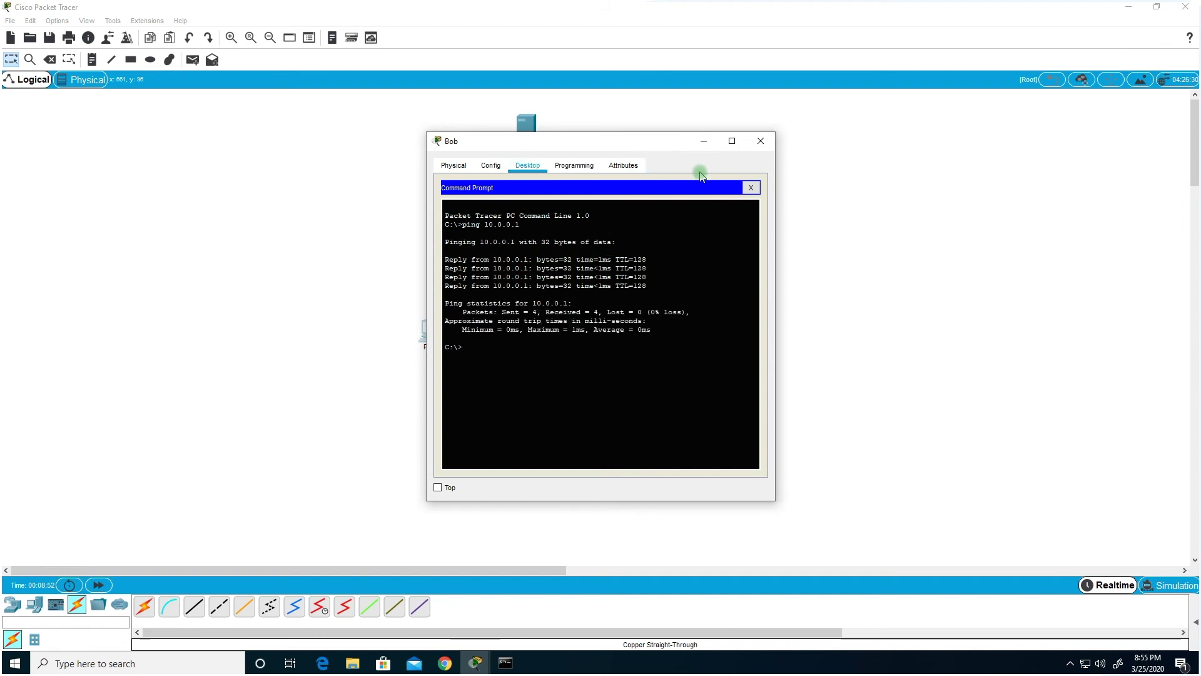
pyautogui.click(752, 188)
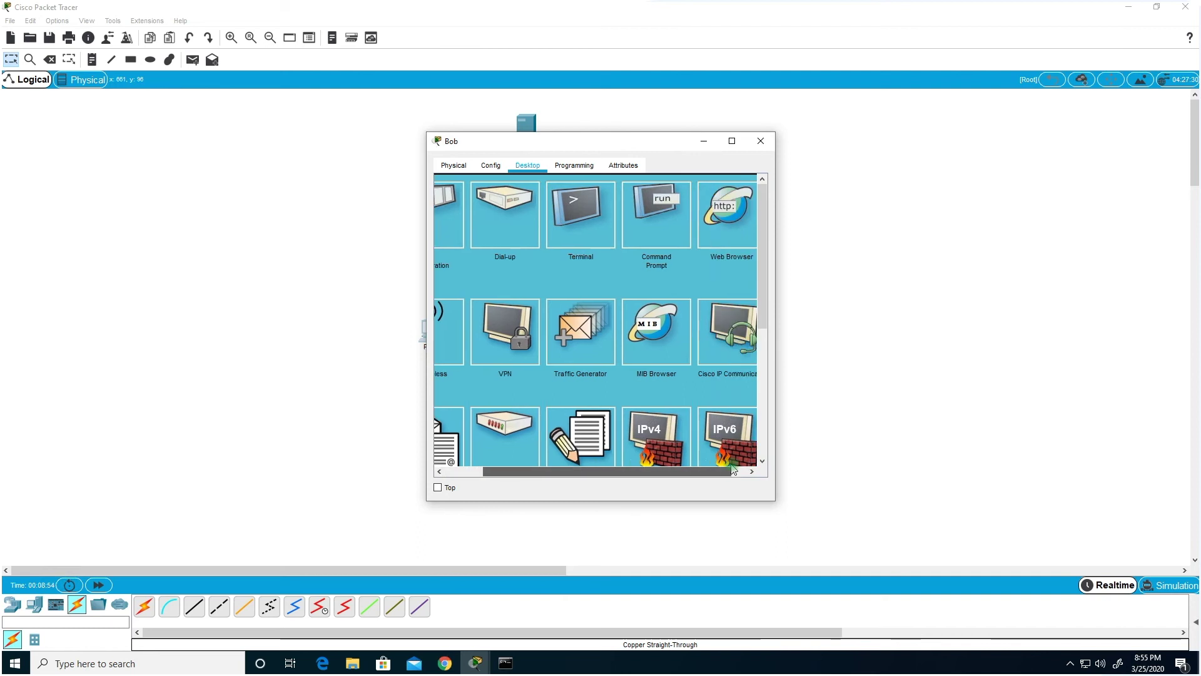
pyautogui.click(703, 227)
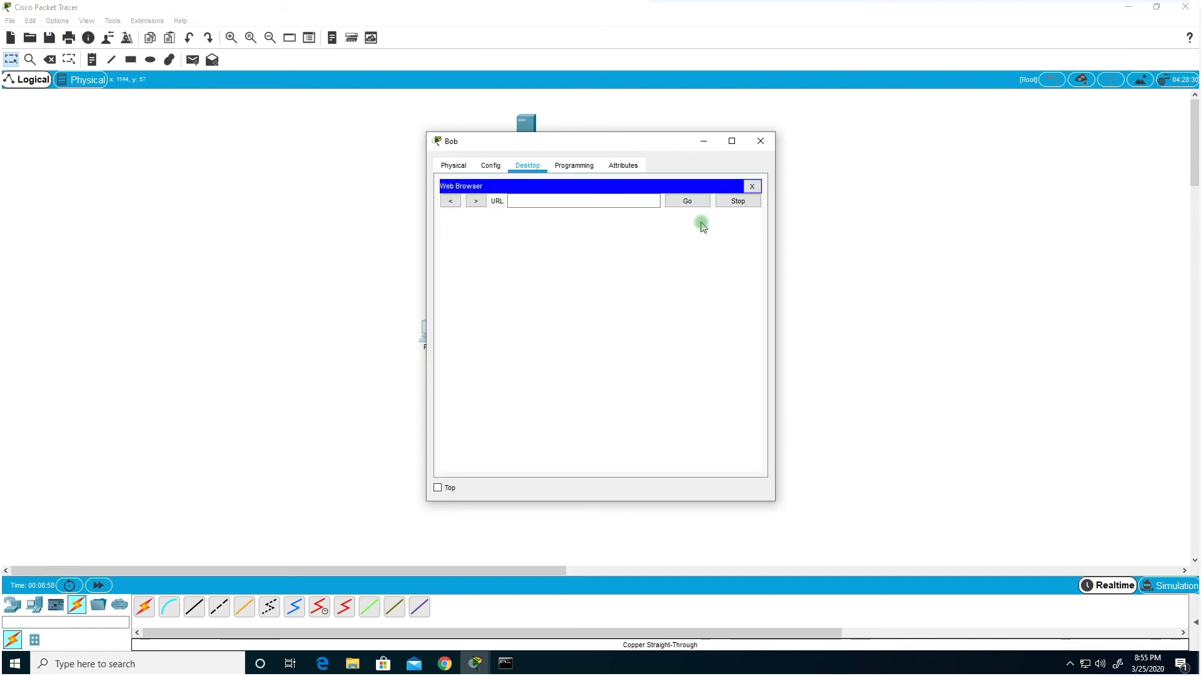
pyautogui.click(532, 200)
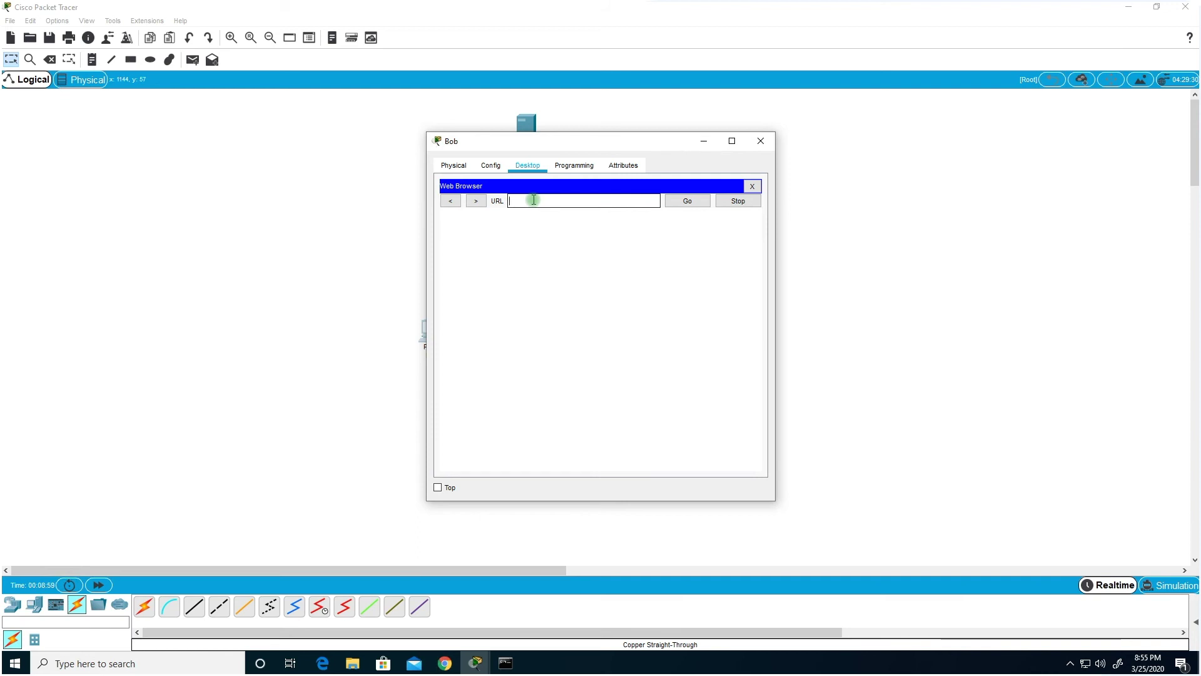
pyautogui.write('10.0.0.1')
pyautogui.press('Return')
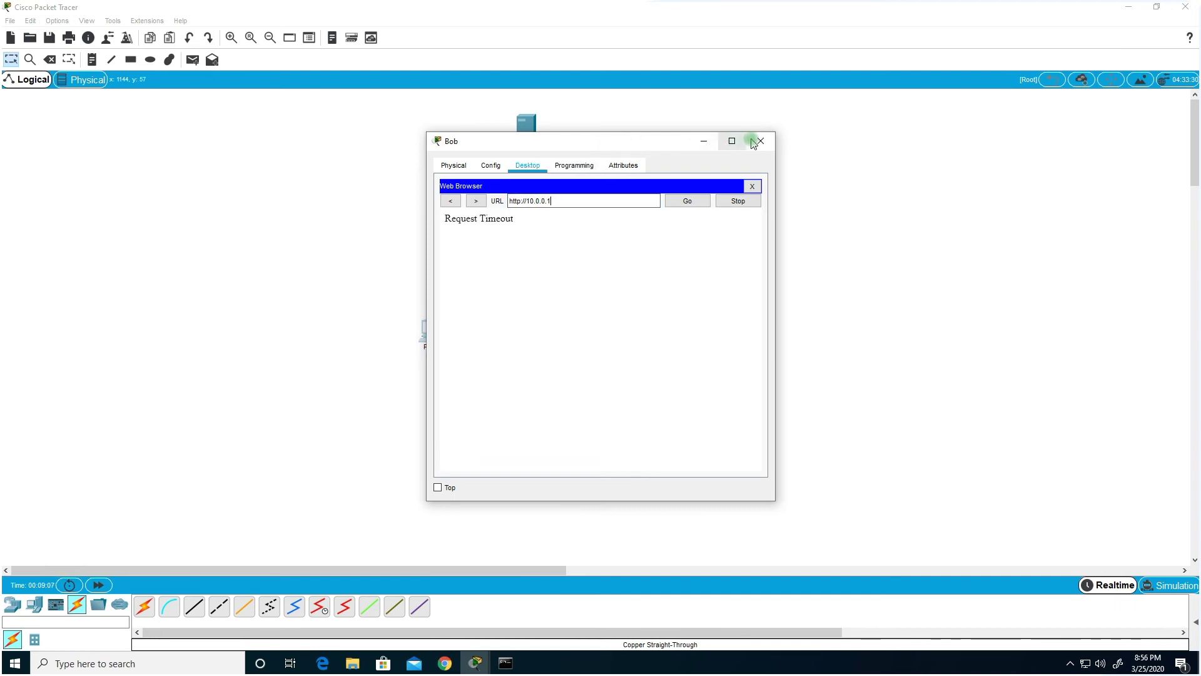
# Move the PC's window aside and bring up the web server's HTTP service settings
pyautogui.moveTo(620, 141); pyautogui.dragTo(751, 190)
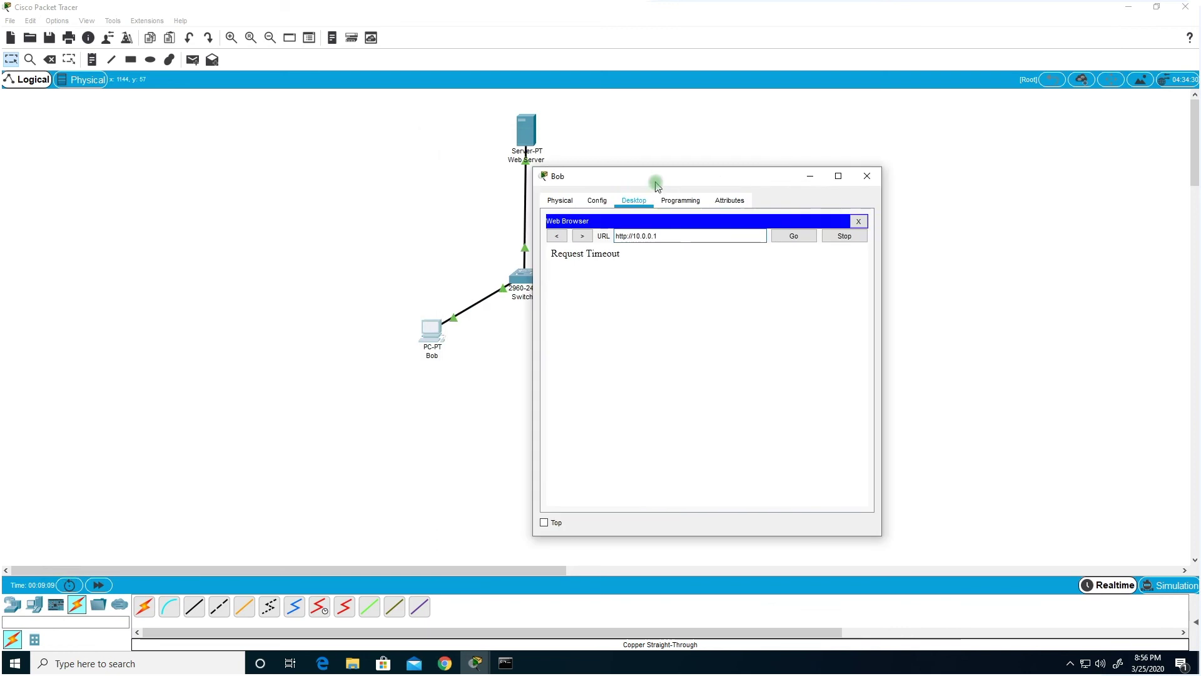
pyautogui.click(529, 134)
pyautogui.click(490, 167)
pyautogui.click(529, 166)
pyautogui.click(571, 263)
pyautogui.click(485, 199)
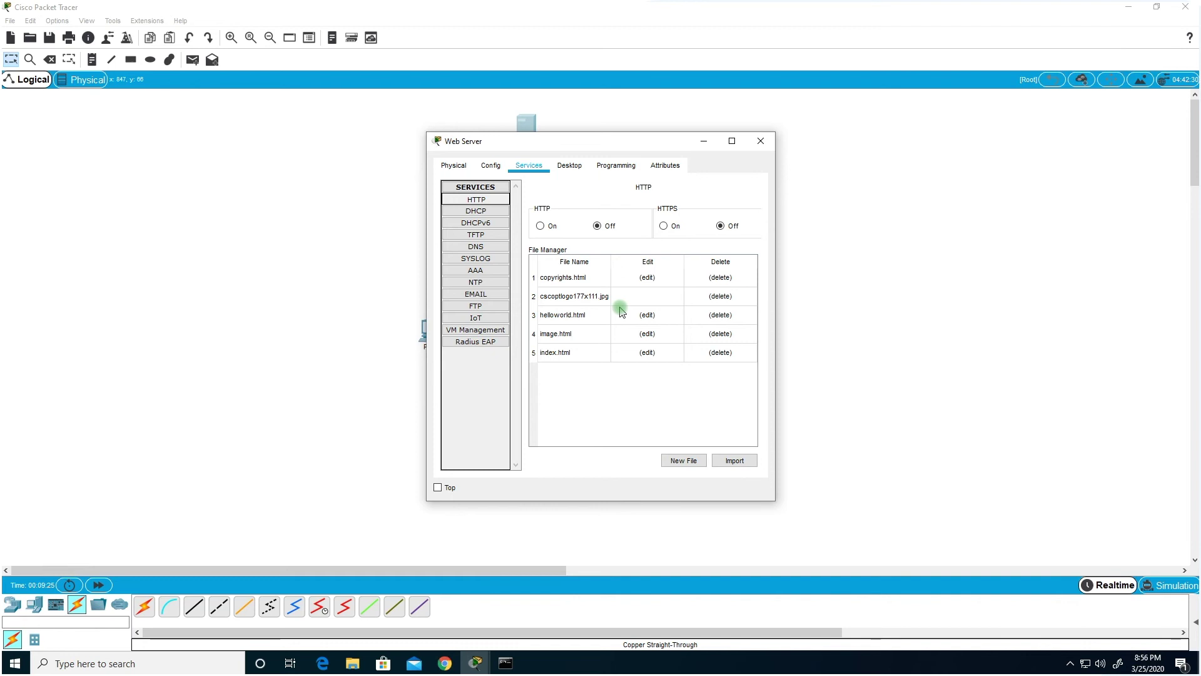
# Import Sample Web Page.html from Downloads > Web Sample into the server's HTTP file manager, allowing it to overwrite
pyautogui.click(734, 460)
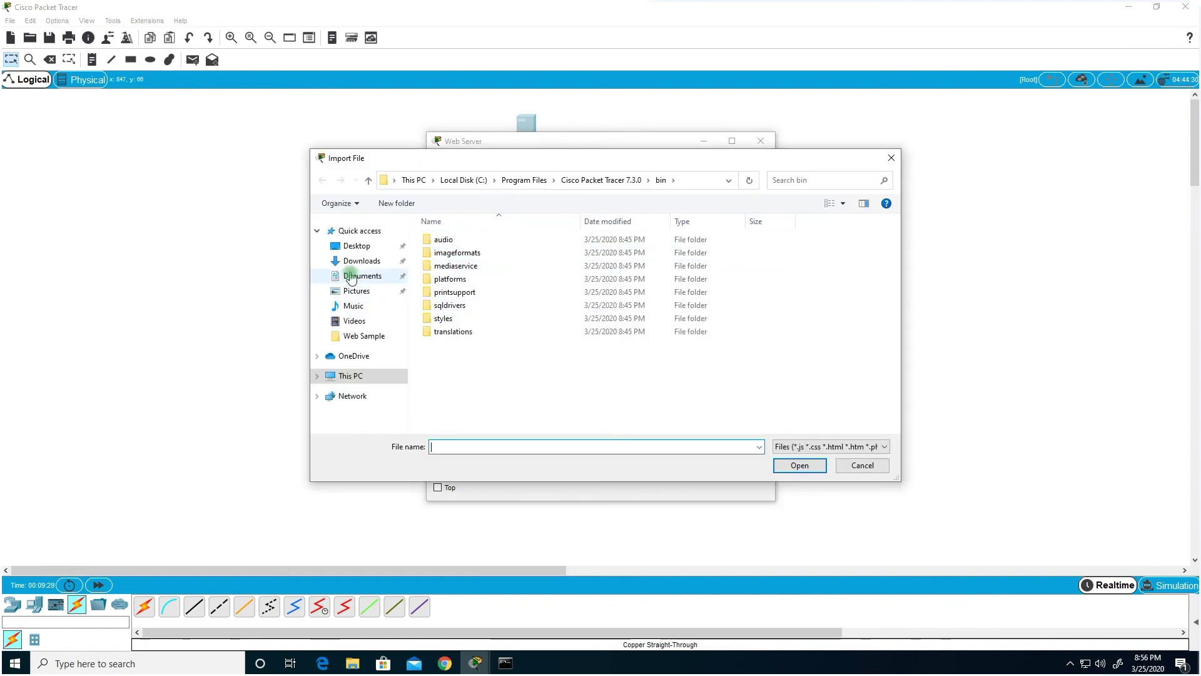
pyautogui.click(356, 265)
pyautogui.doubleClick(453, 278)
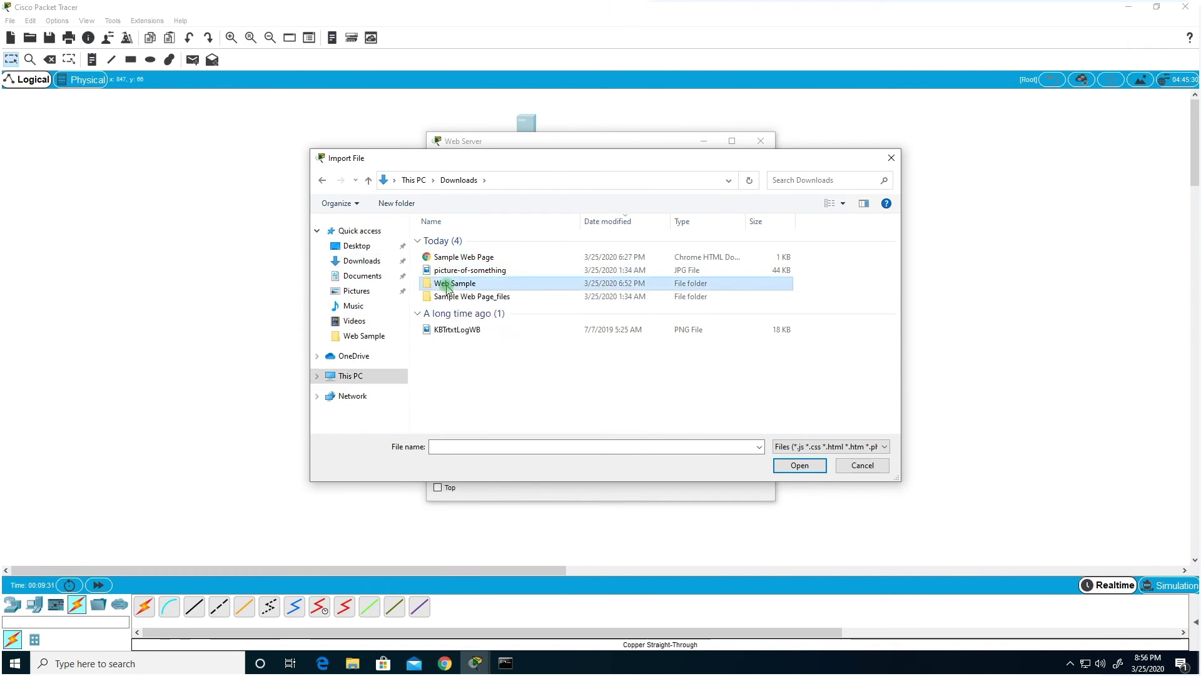
pyautogui.click(453, 240)
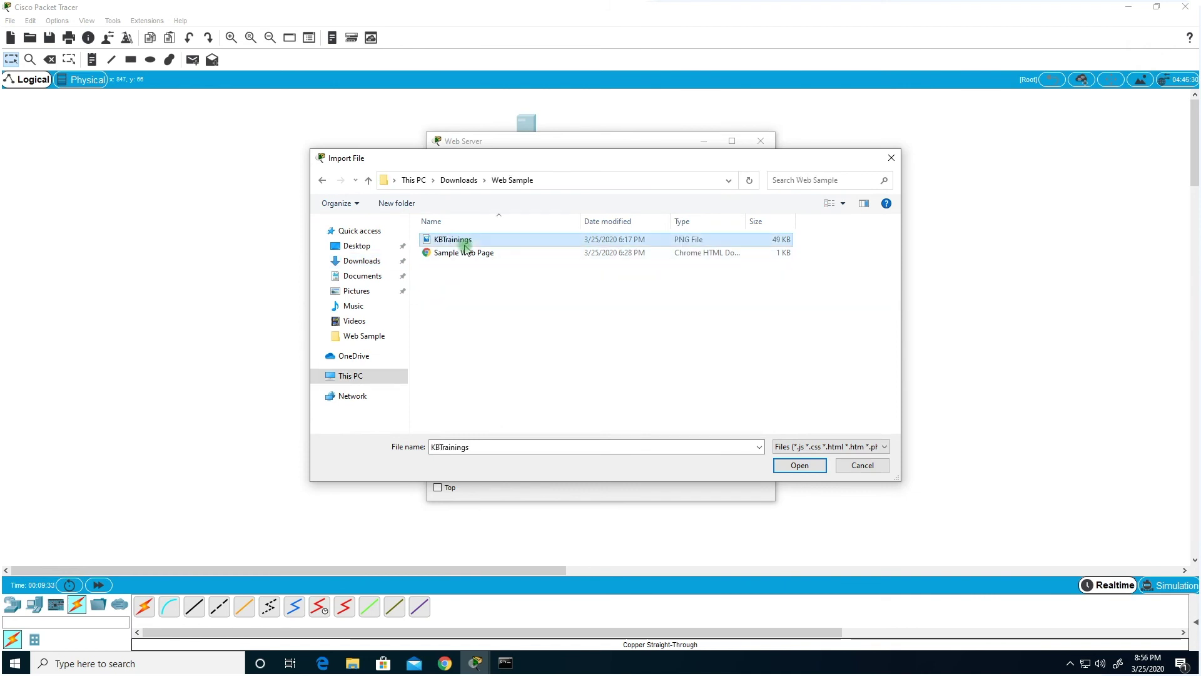
pyautogui.click(463, 253)
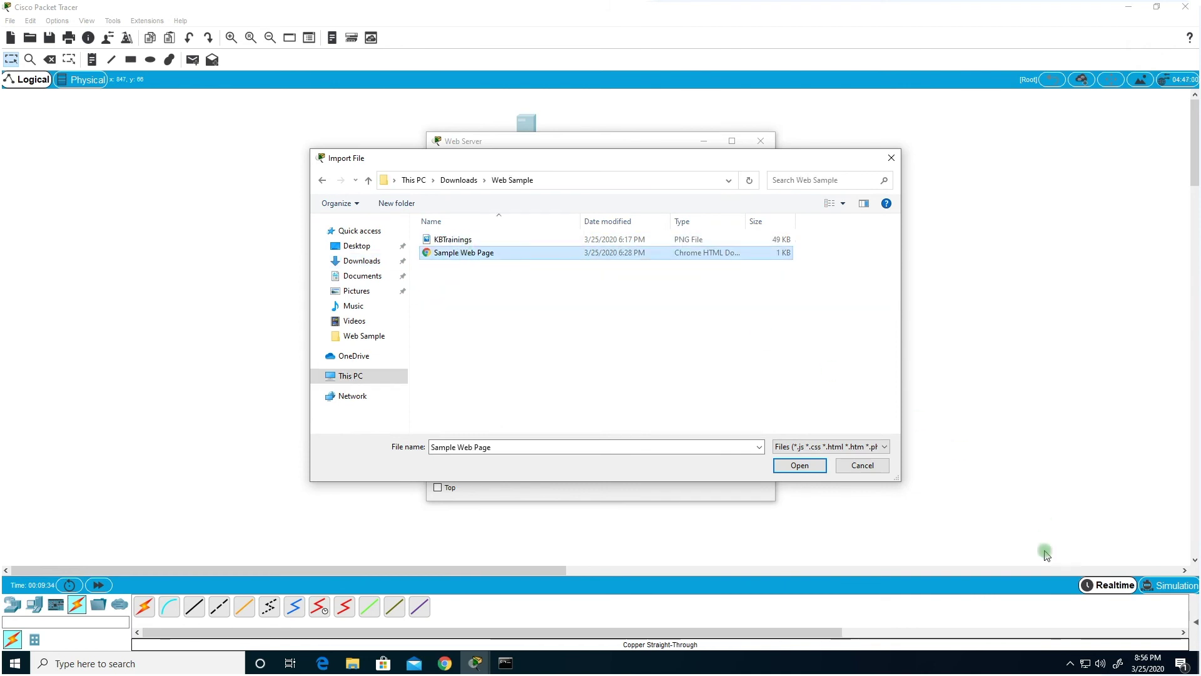
pyautogui.click(800, 465)
pyautogui.click(720, 461)
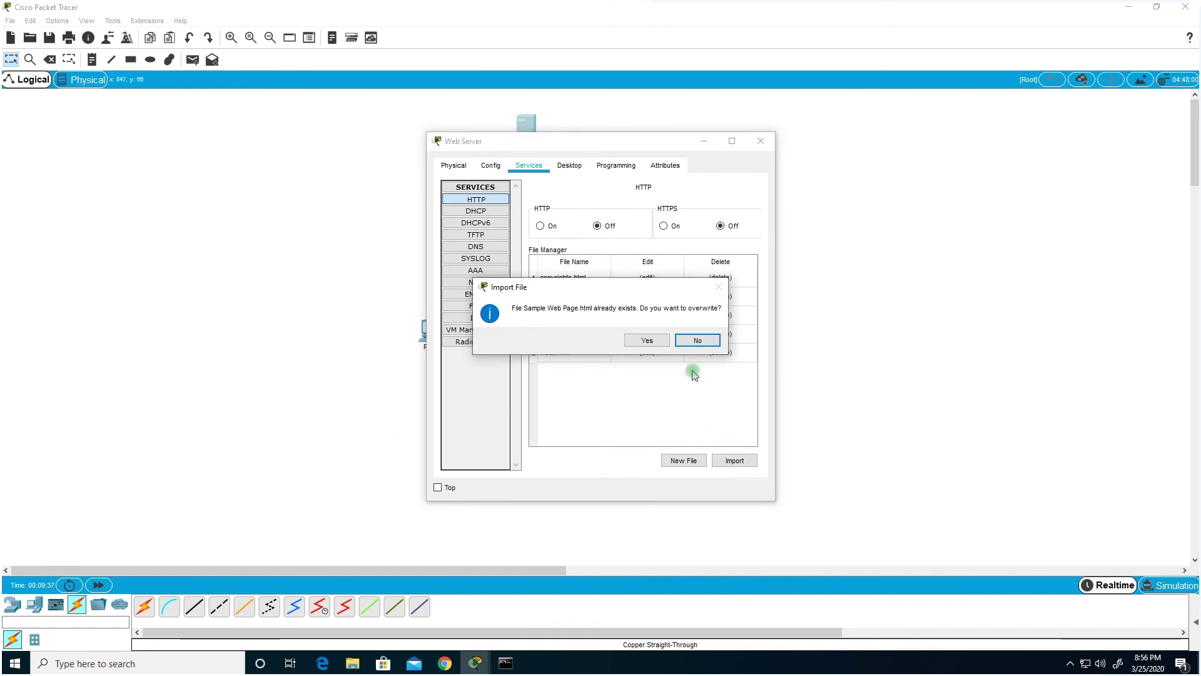
pyautogui.click(647, 340)
# Import the KBTrainings.png image from the Web Sample folder into the server's HTTP files, allowing it to overwrite
pyautogui.click(735, 461)
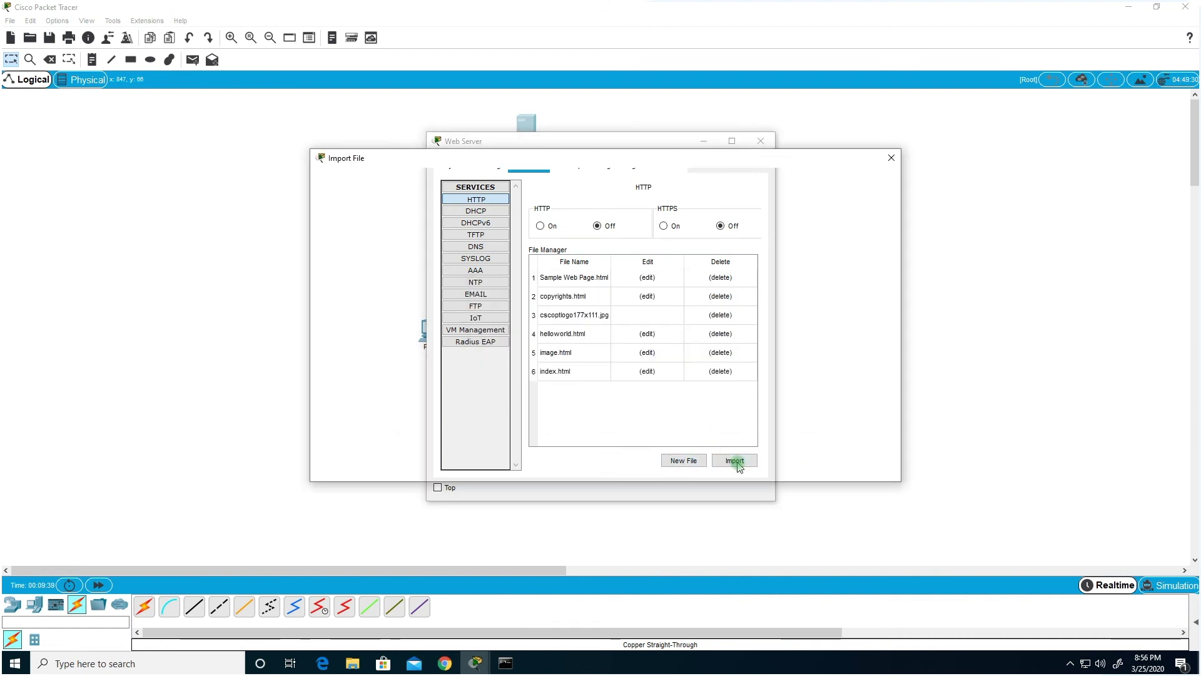
pyautogui.click(453, 240)
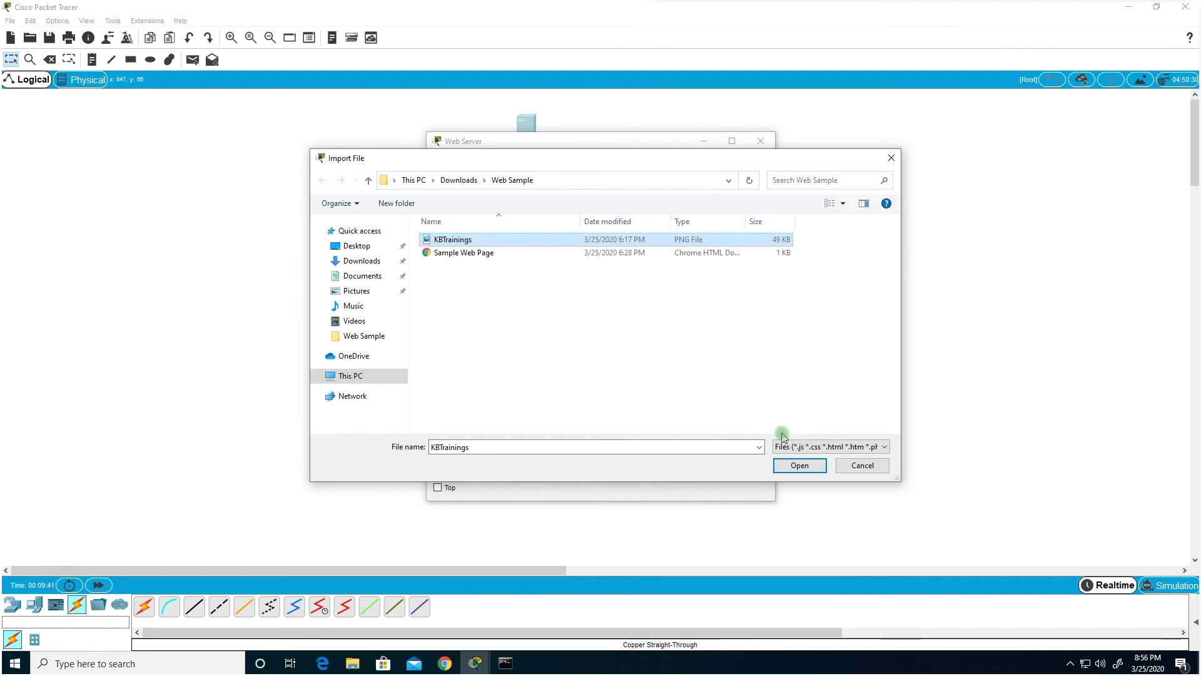
pyautogui.click(793, 465)
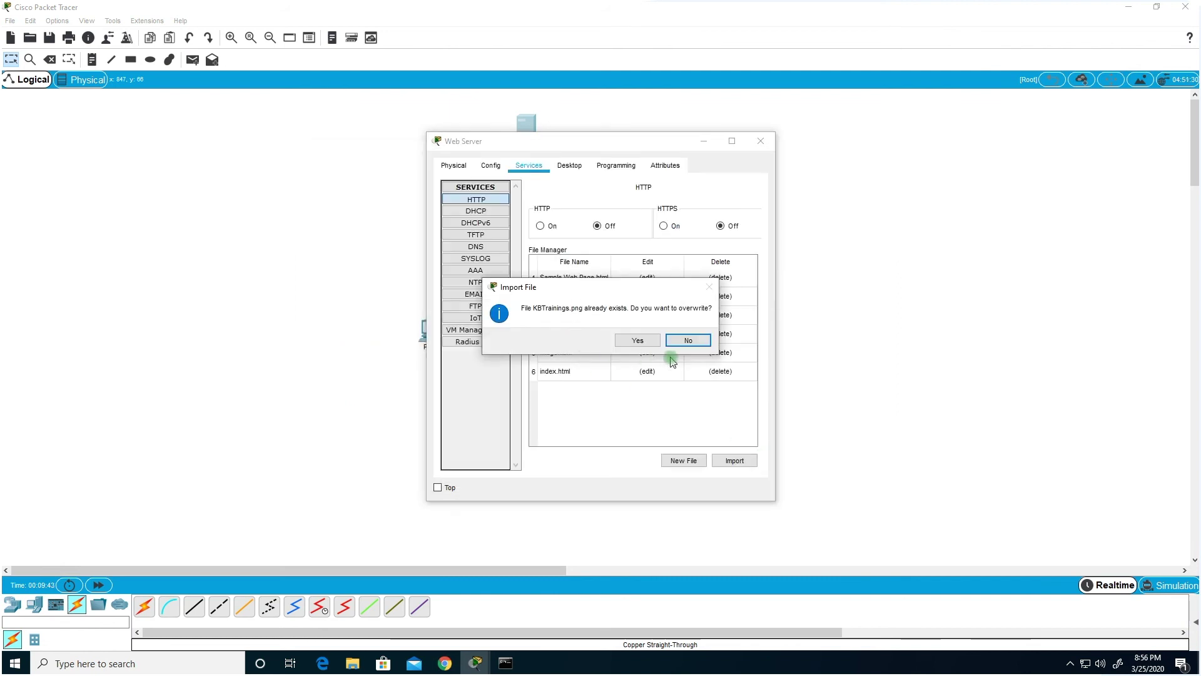
pyautogui.click(640, 341)
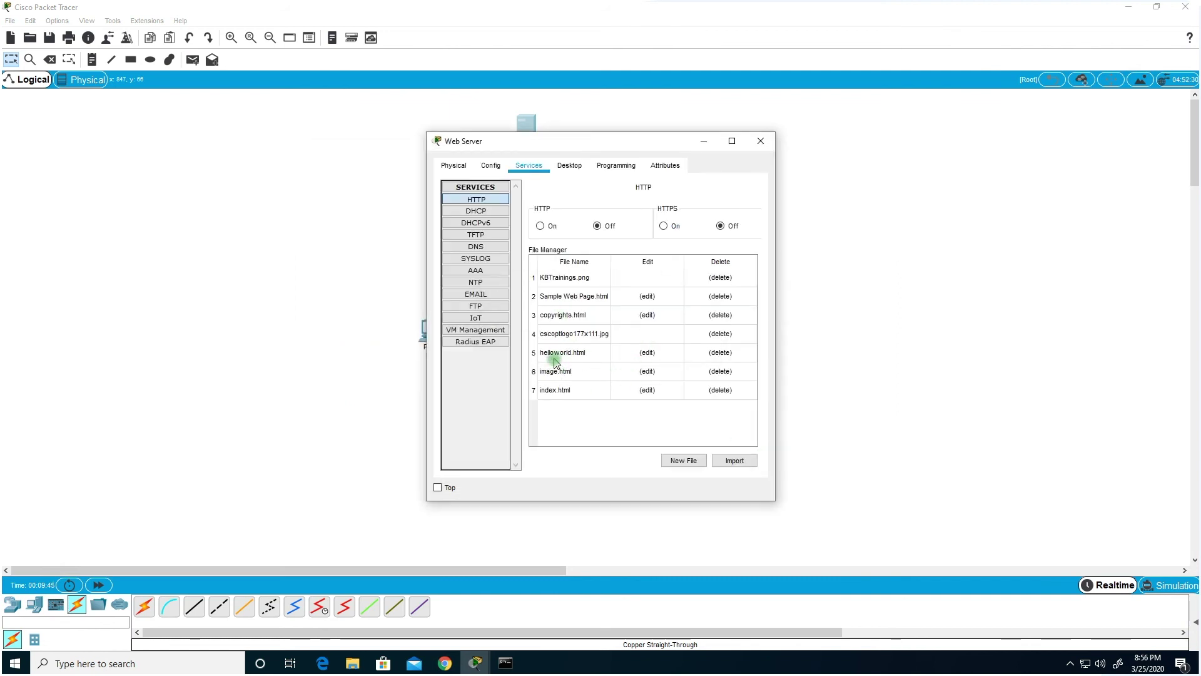
# Open Sample Web Page.html for editing and save it under the name index.html, overwriting the existing file
pyautogui.click(559, 296)
pyautogui.click(644, 296)
pyautogui.click(616, 189)
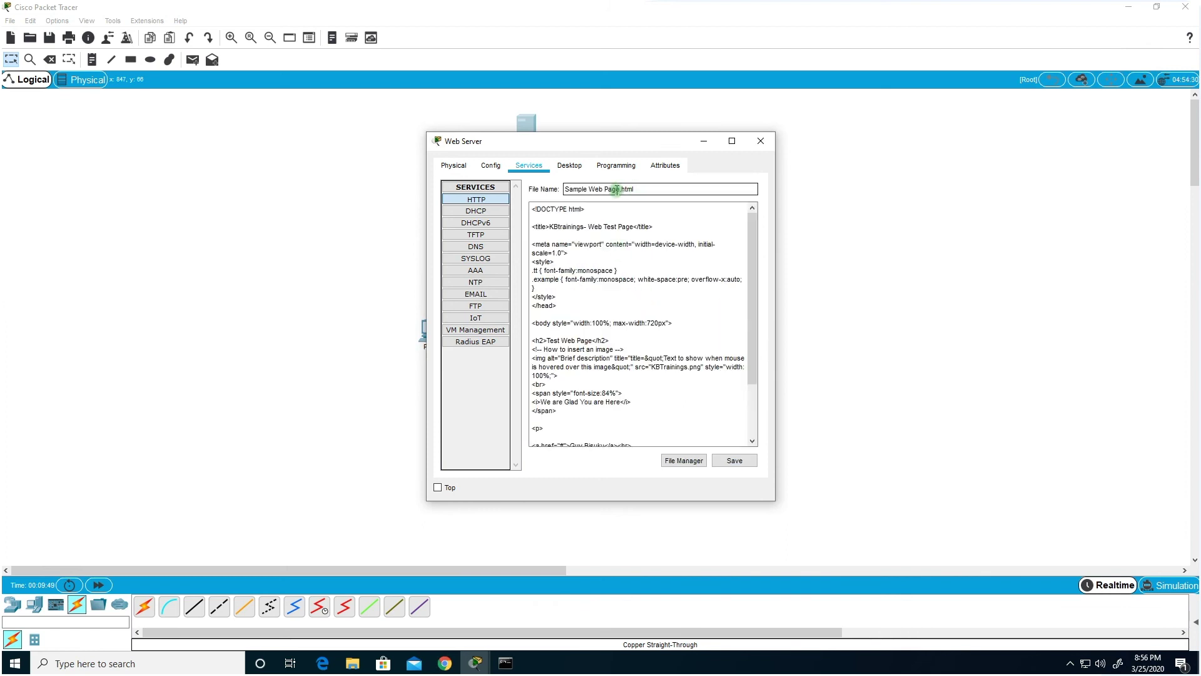
pyautogui.moveTo(619, 189); pyautogui.dragTo(469, 178)
pyautogui.write('ion')
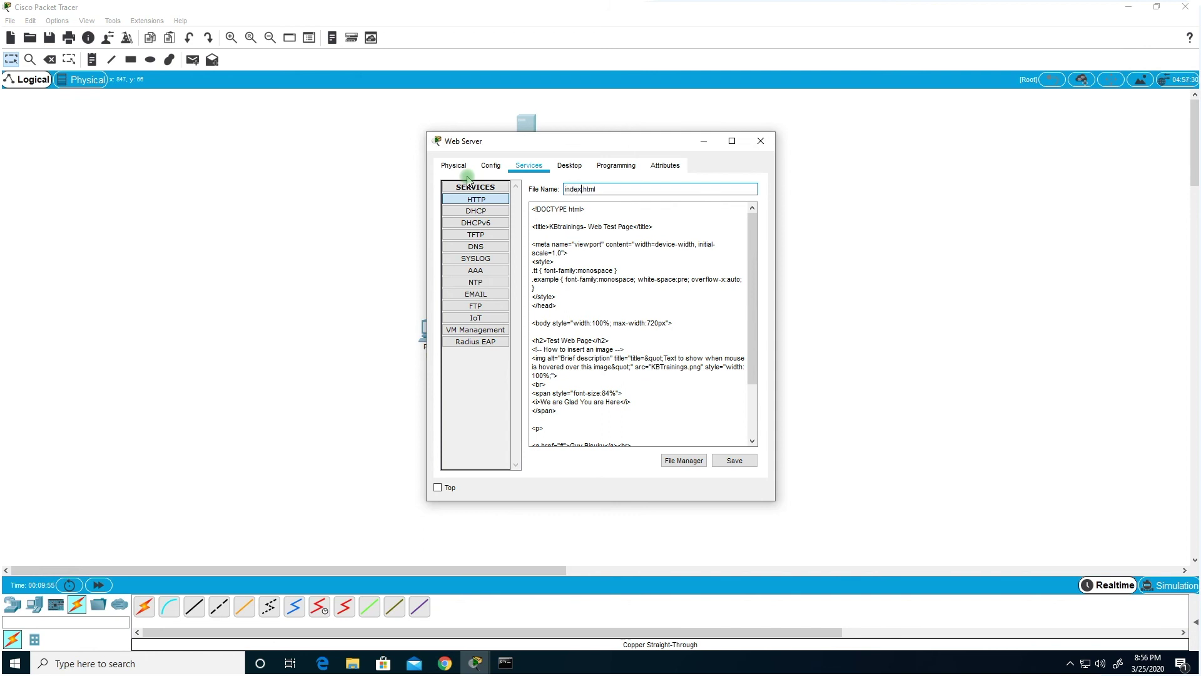
pyautogui.click(733, 461)
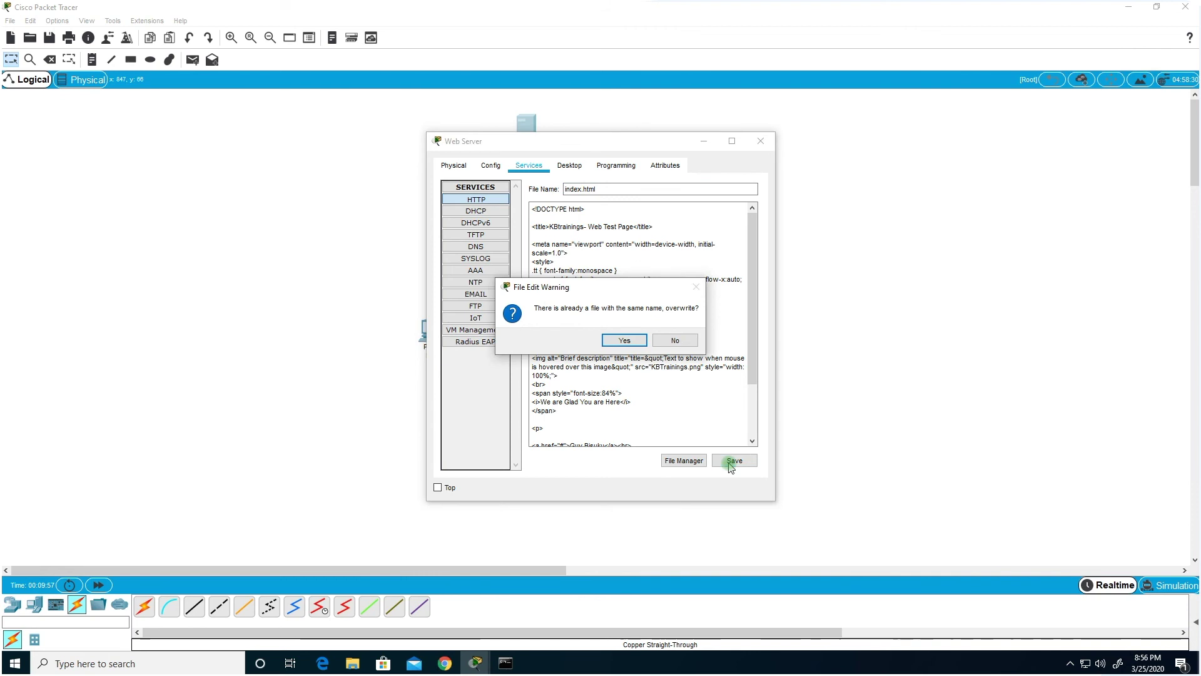
pyautogui.click(624, 340)
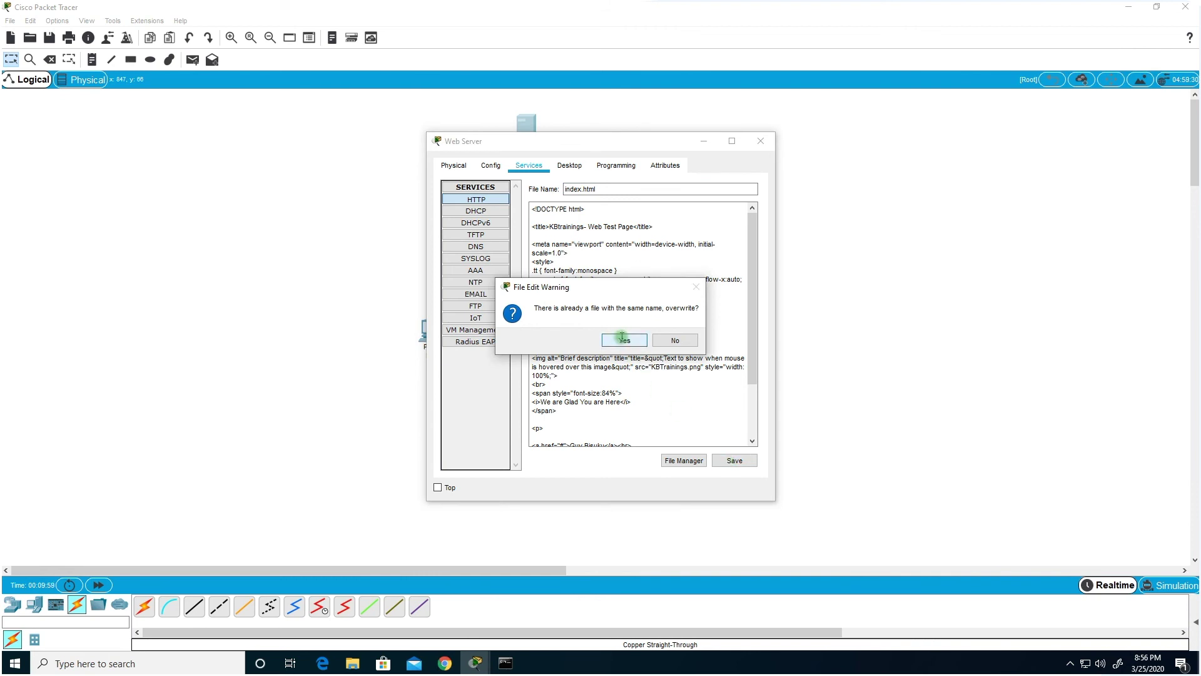
# Return to the HTTP service settings and turn on both HTTP and HTTPS on the web server
pyautogui.click(493, 199)
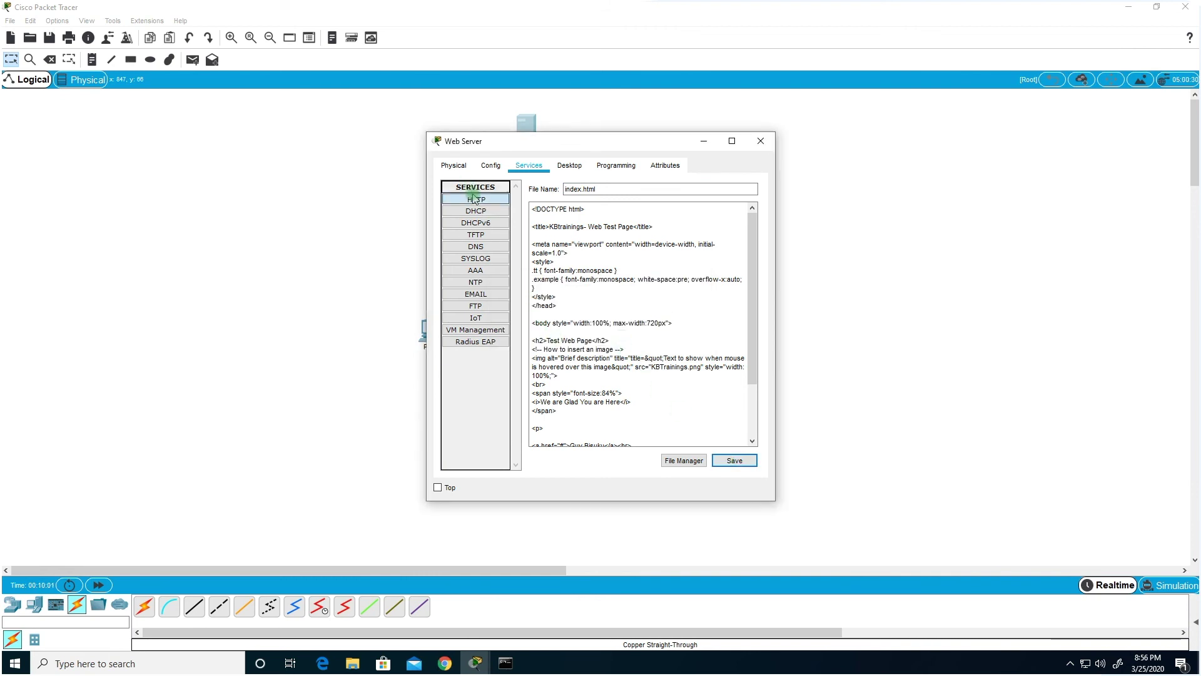
pyautogui.click(563, 226)
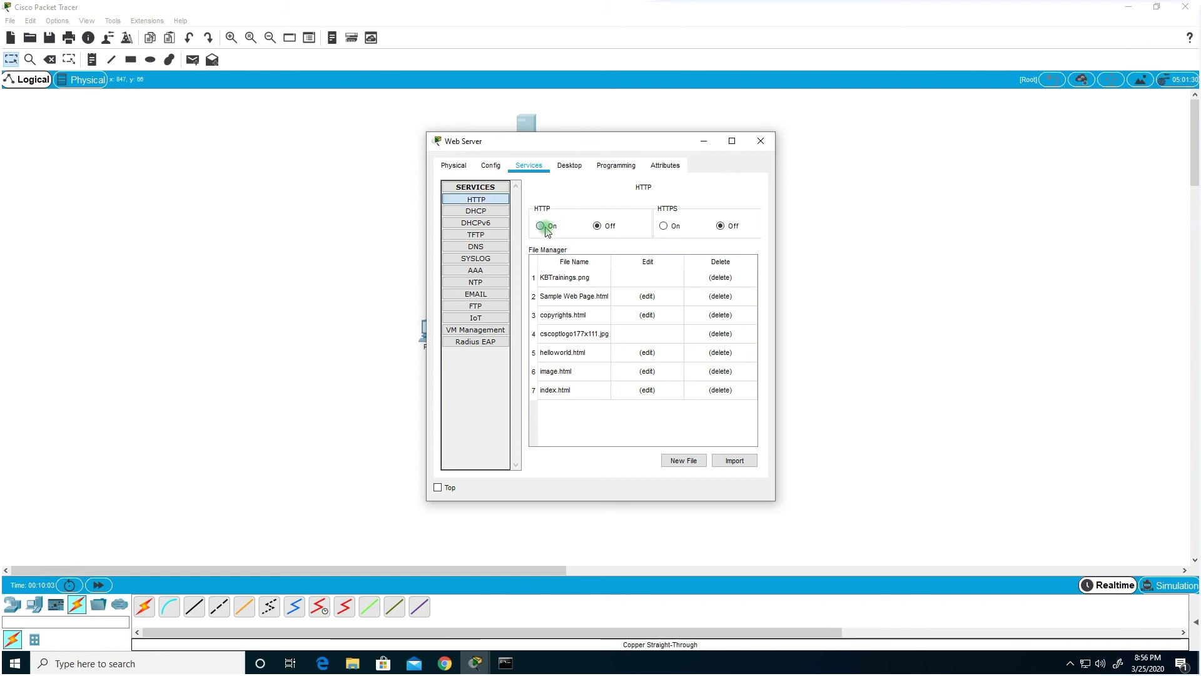
pyautogui.click(666, 227)
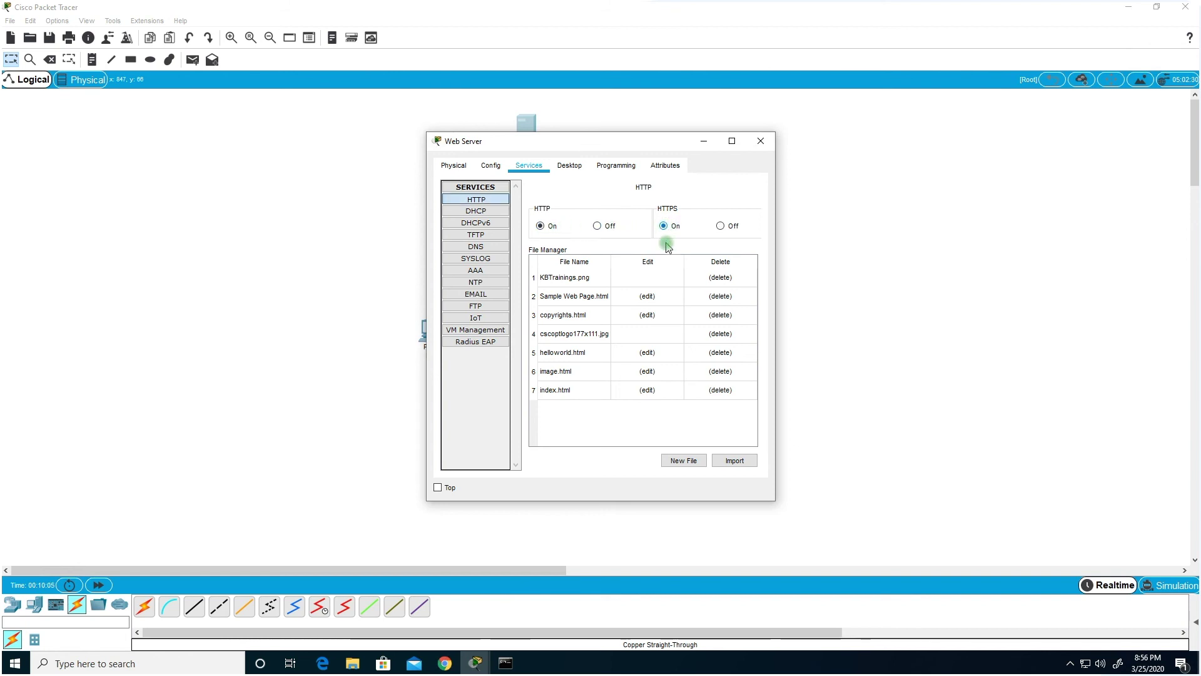
pyautogui.click(454, 167)
pyautogui.click(518, 123)
pyautogui.click(431, 325)
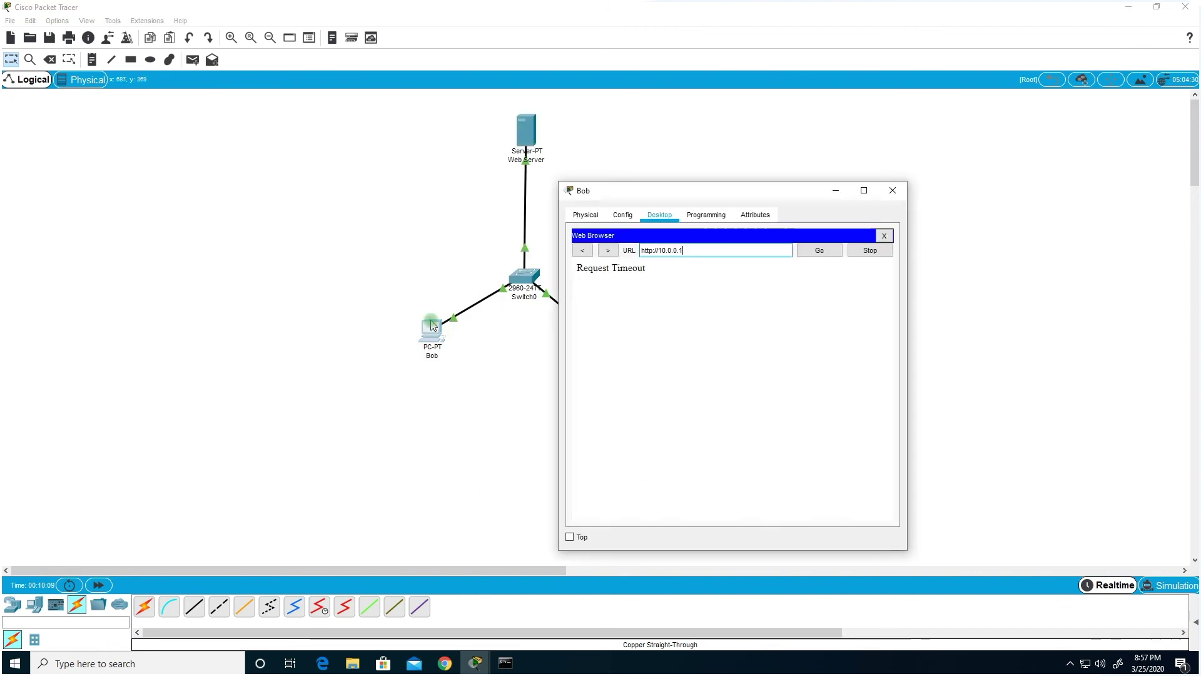
pyautogui.click(733, 255)
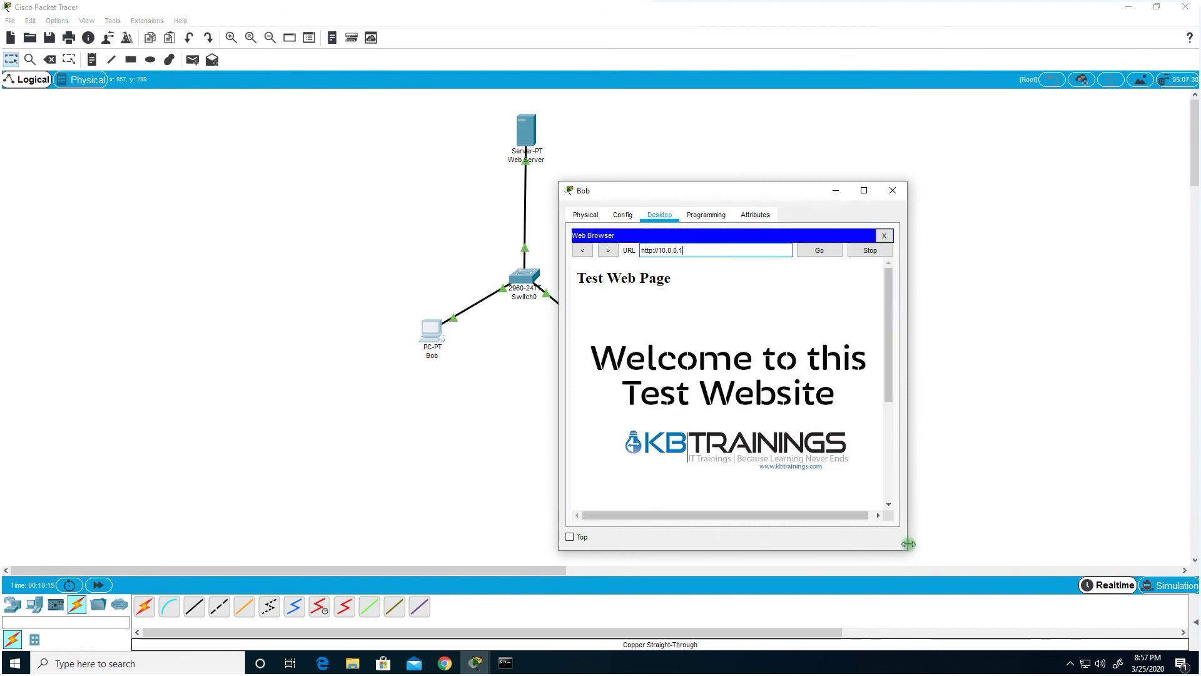
pyautogui.moveTo(909, 544); pyautogui.dragTo(1051, 546)
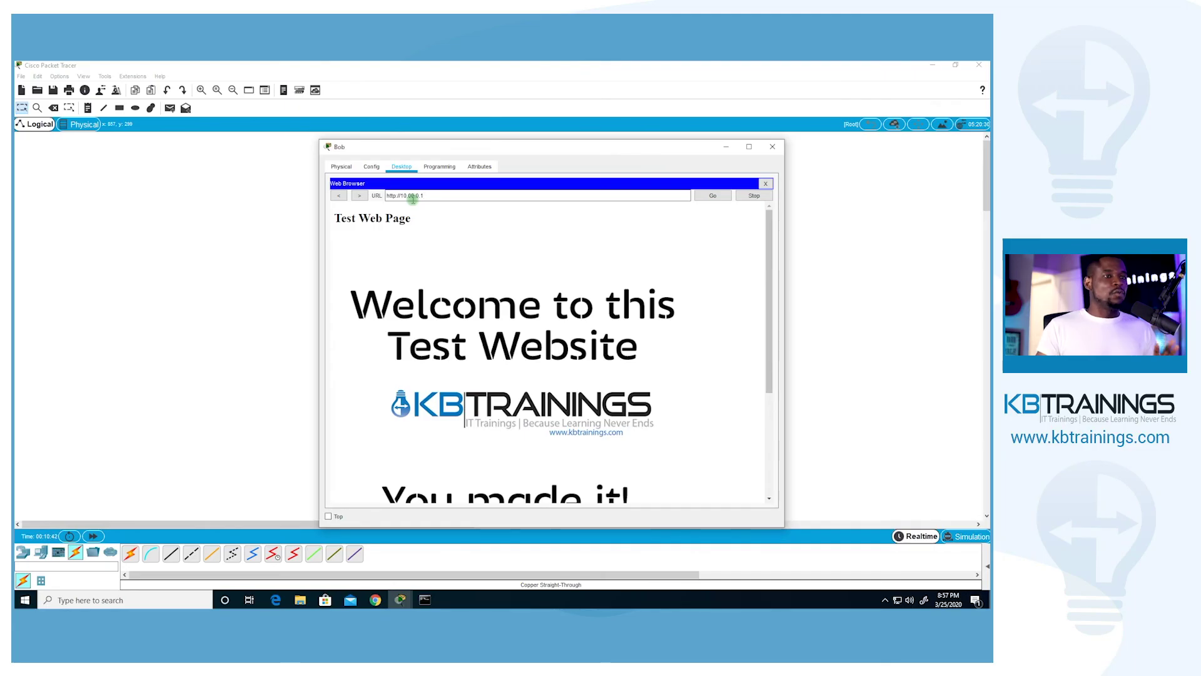
# Read through the loaded test web page down to its end and close the PC's window
pyautogui.scroll(-3, 551, 288)
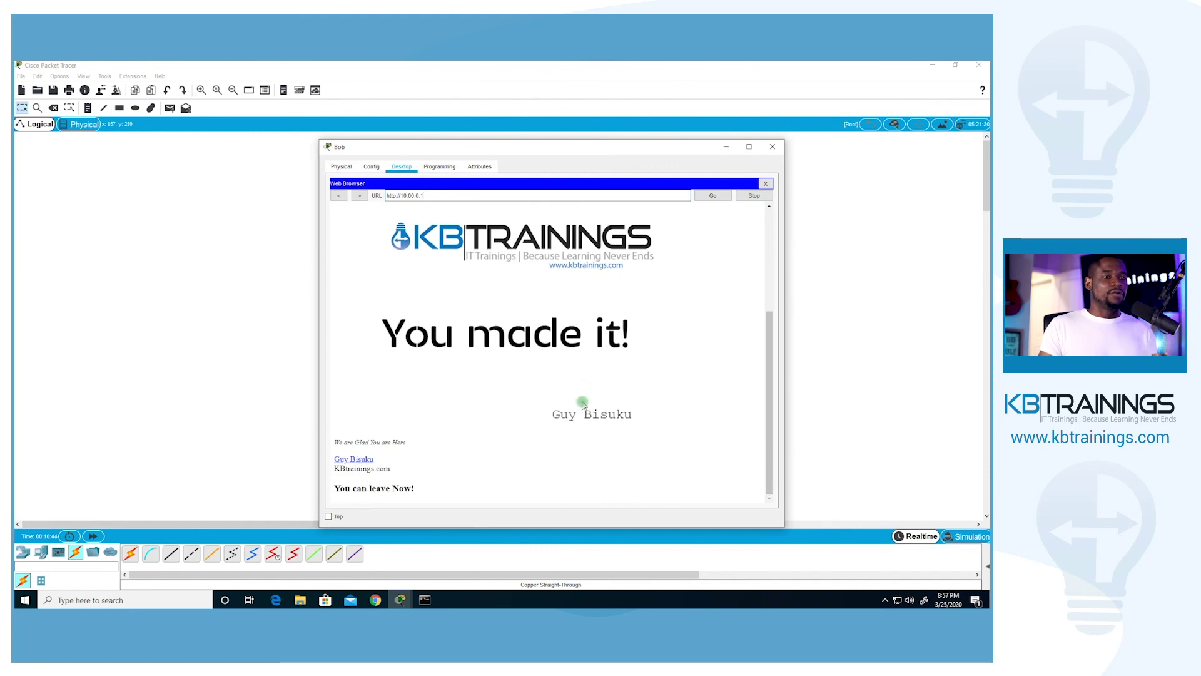
pyautogui.scroll(3, 582, 403)
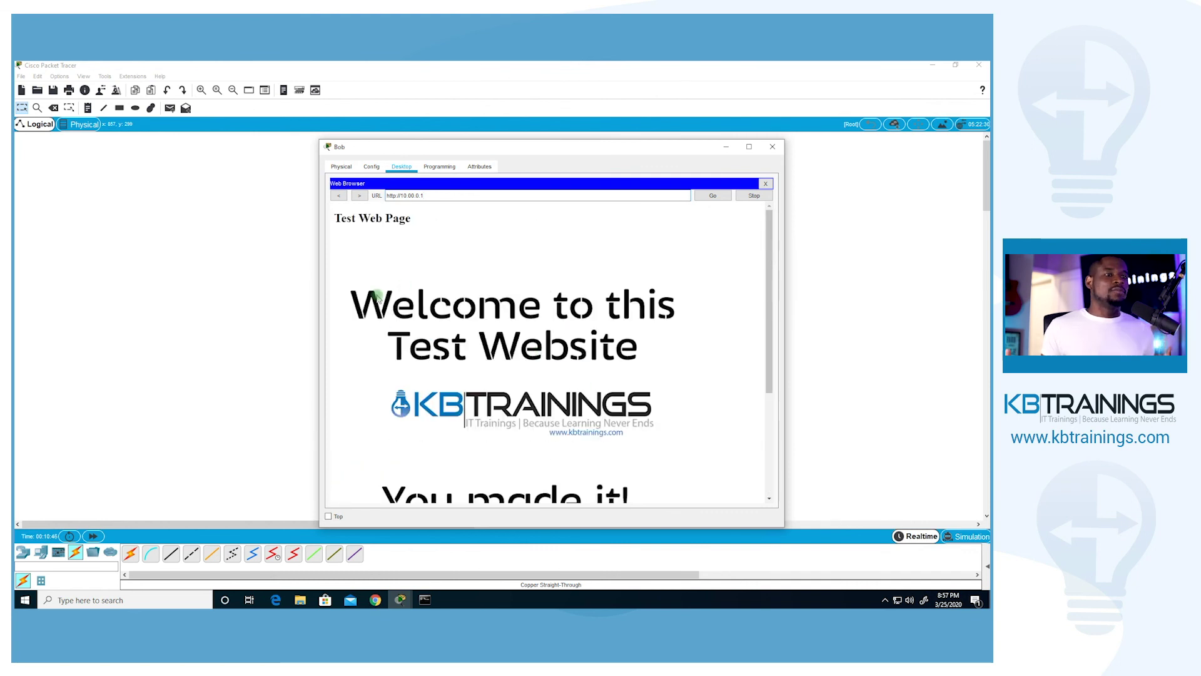
pyautogui.scroll(-3, 401, 313)
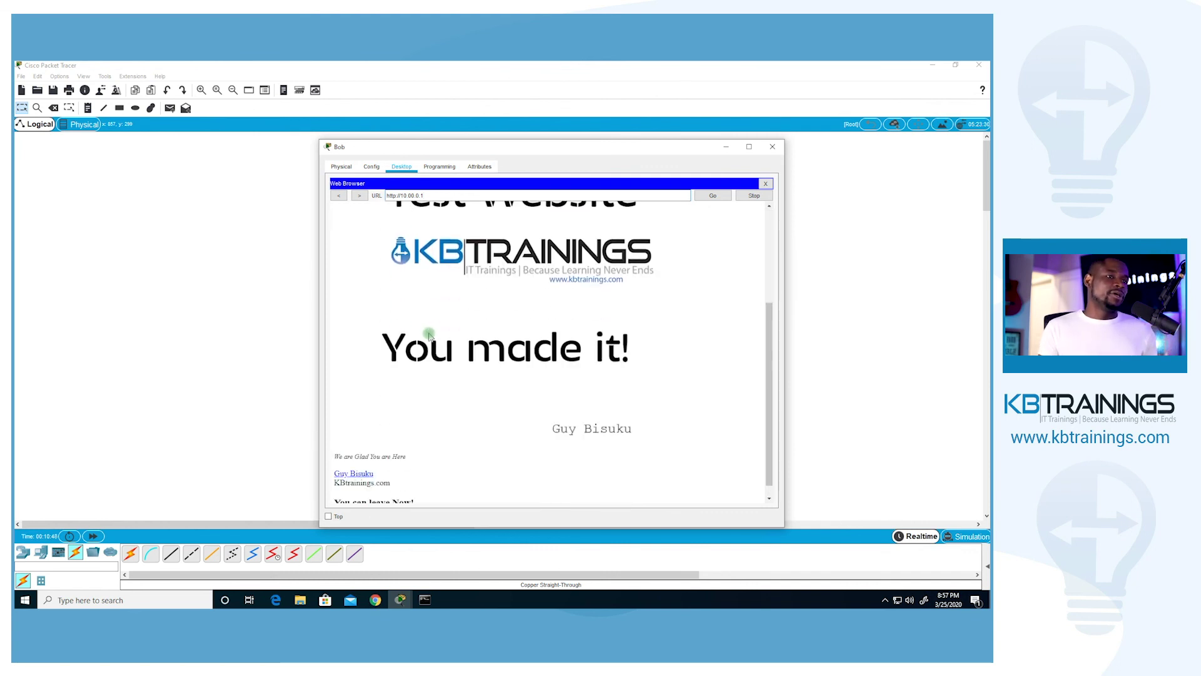
pyautogui.scroll(-1, 422, 334)
pyautogui.moveTo(431, 349)
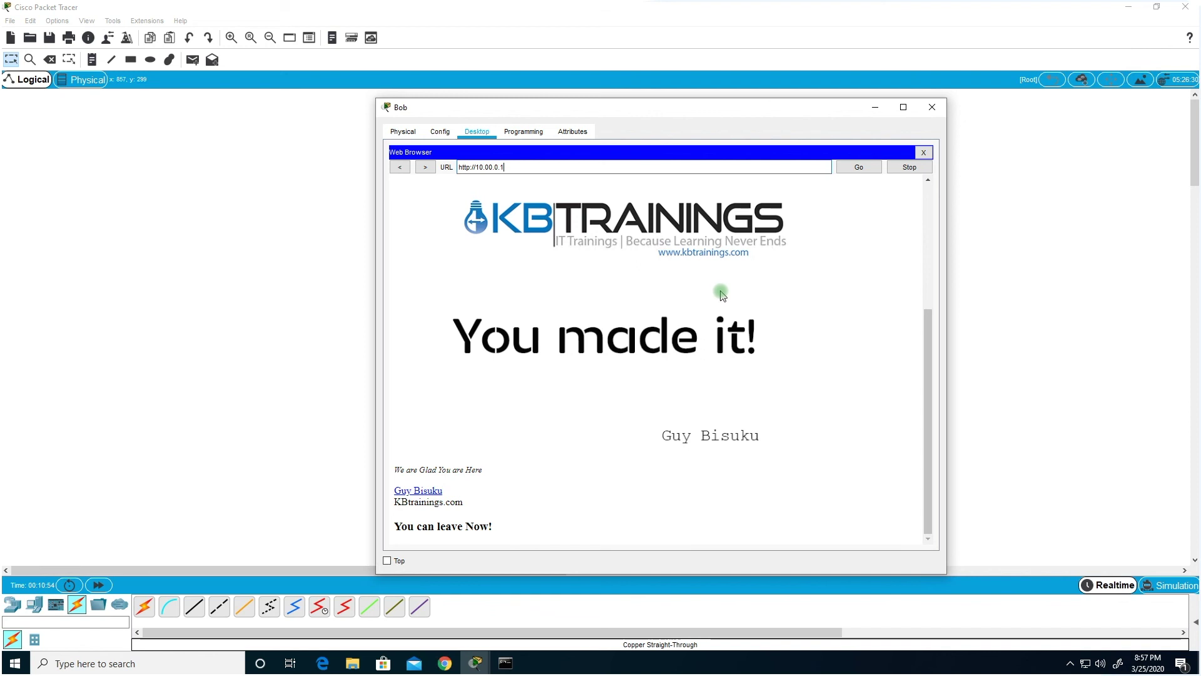
pyautogui.click(933, 107)
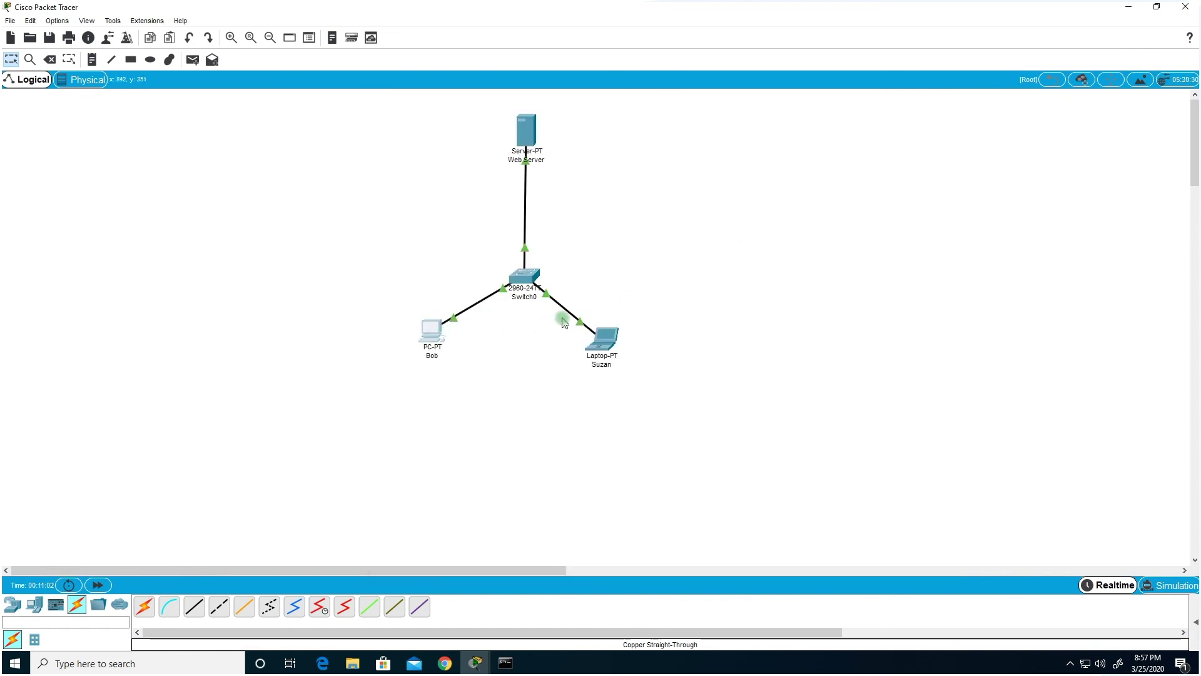
# Request 10.0.0.1 in the laptop's simulated web browser and close the laptop's window
pyautogui.click(602, 339)
pyautogui.click(521, 166)
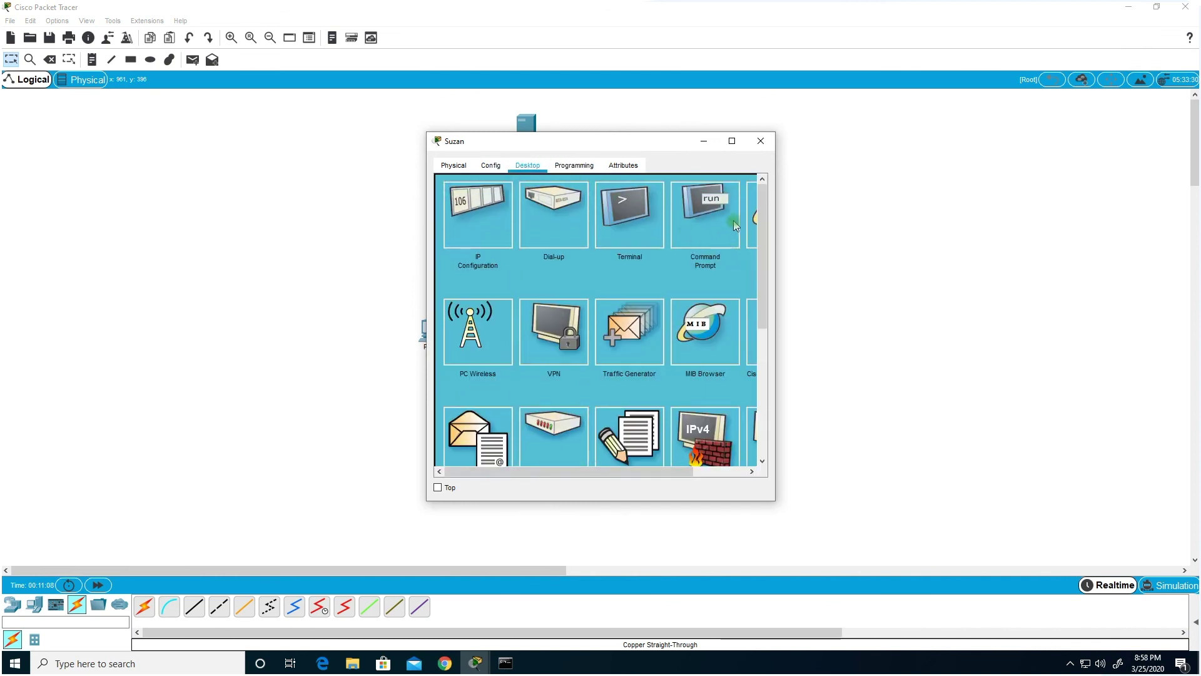
pyautogui.moveTo(632, 472); pyautogui.dragTo(690, 472)
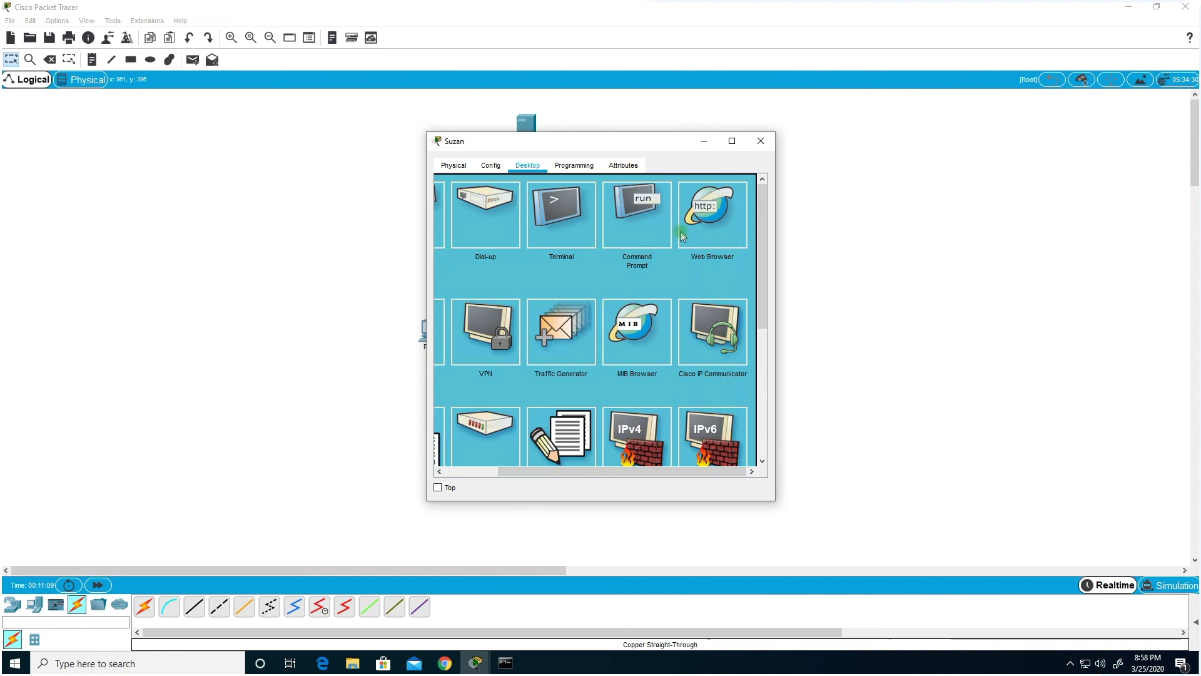
pyautogui.click(712, 212)
pyautogui.click(700, 213)
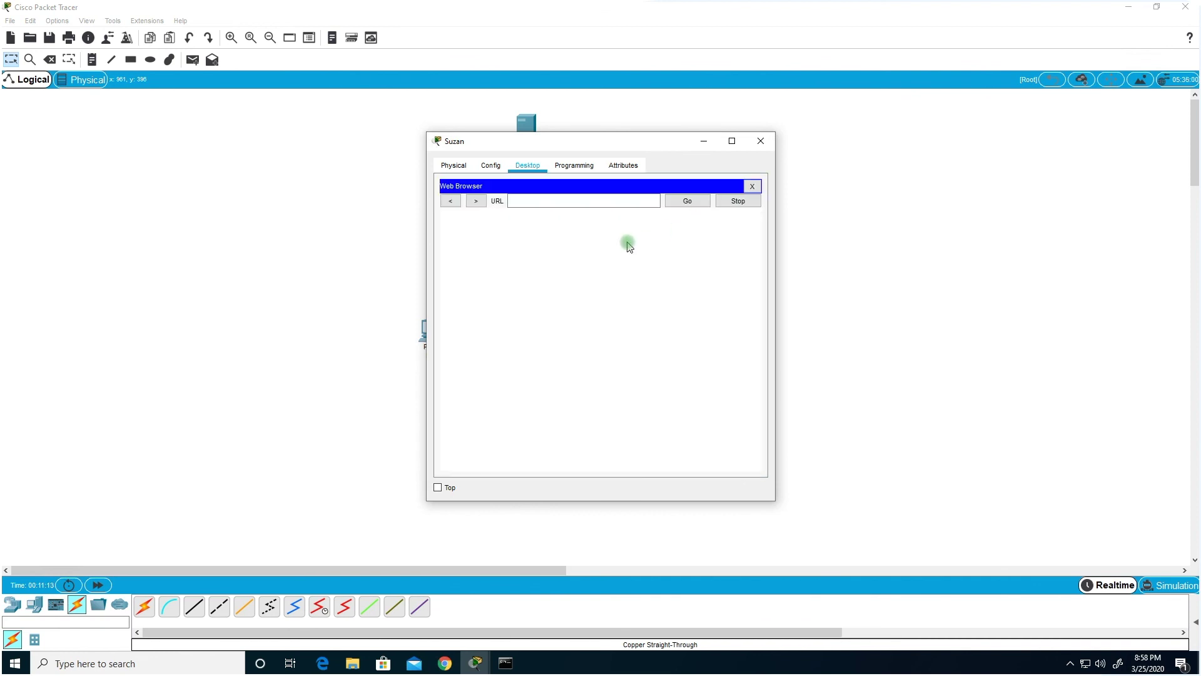
pyautogui.click(542, 203)
pyautogui.write('10.0.0.1')
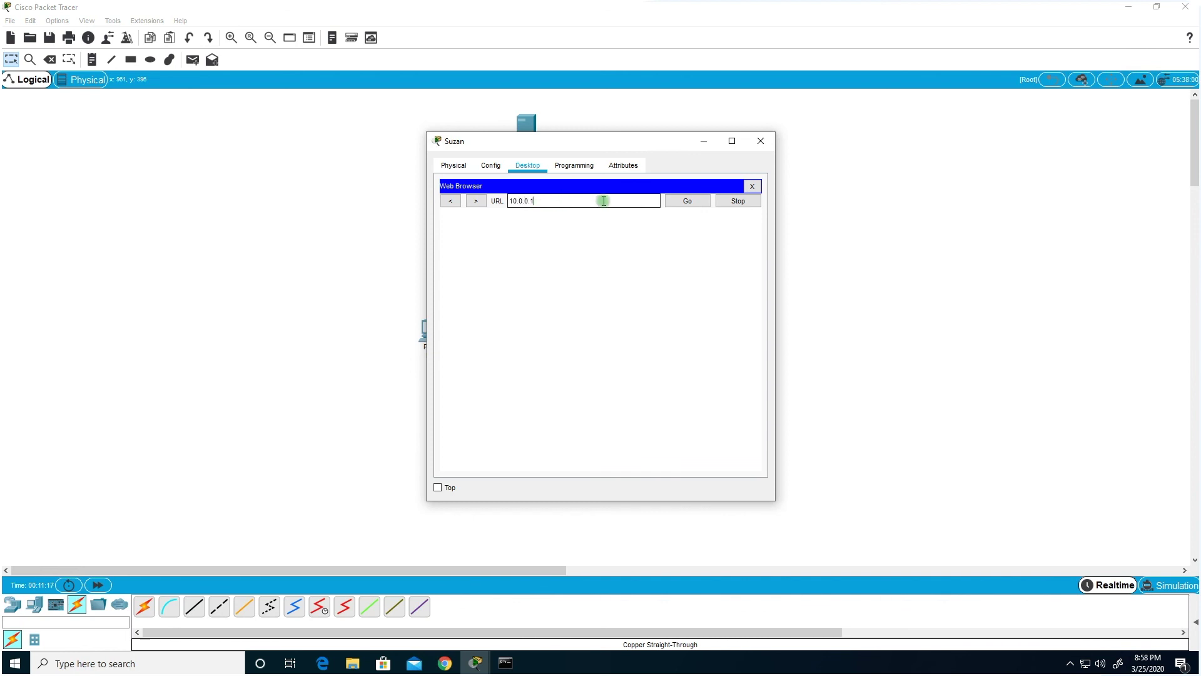
pyautogui.click(674, 207)
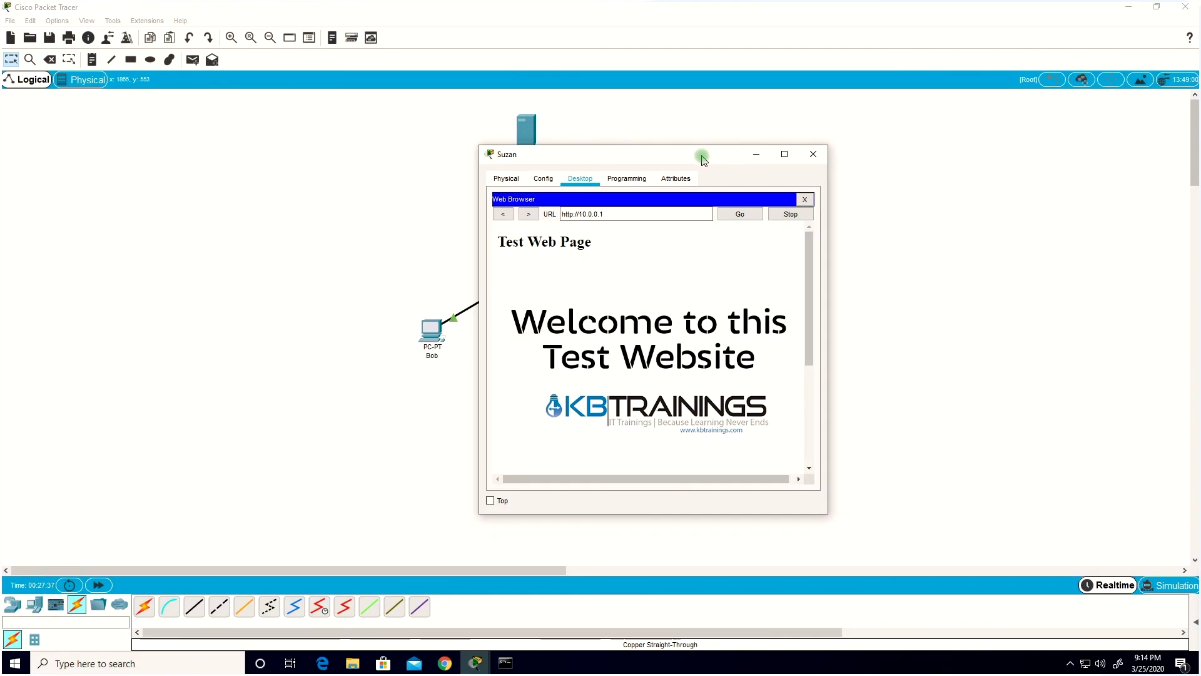
pyautogui.click(813, 154)
# Start saving the network as a new file and choose the Web Sample folder inside Downloads as its location
pyautogui.click(10, 21)
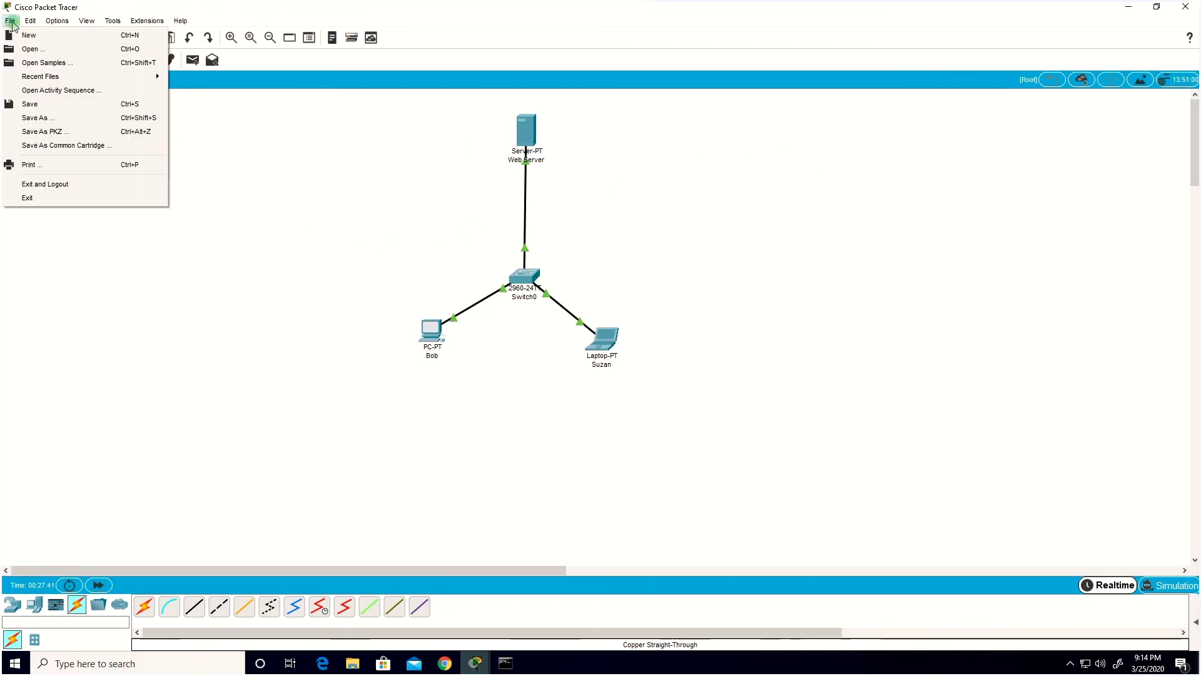
pyautogui.click(49, 120)
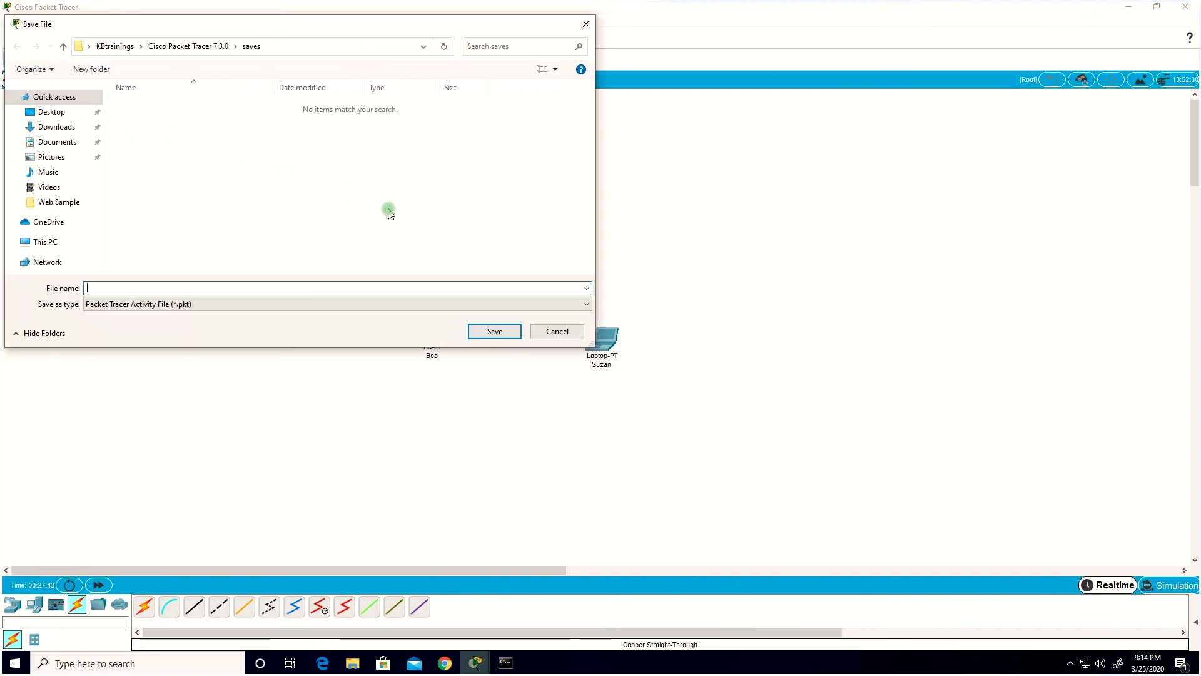
pyautogui.click(56, 127)
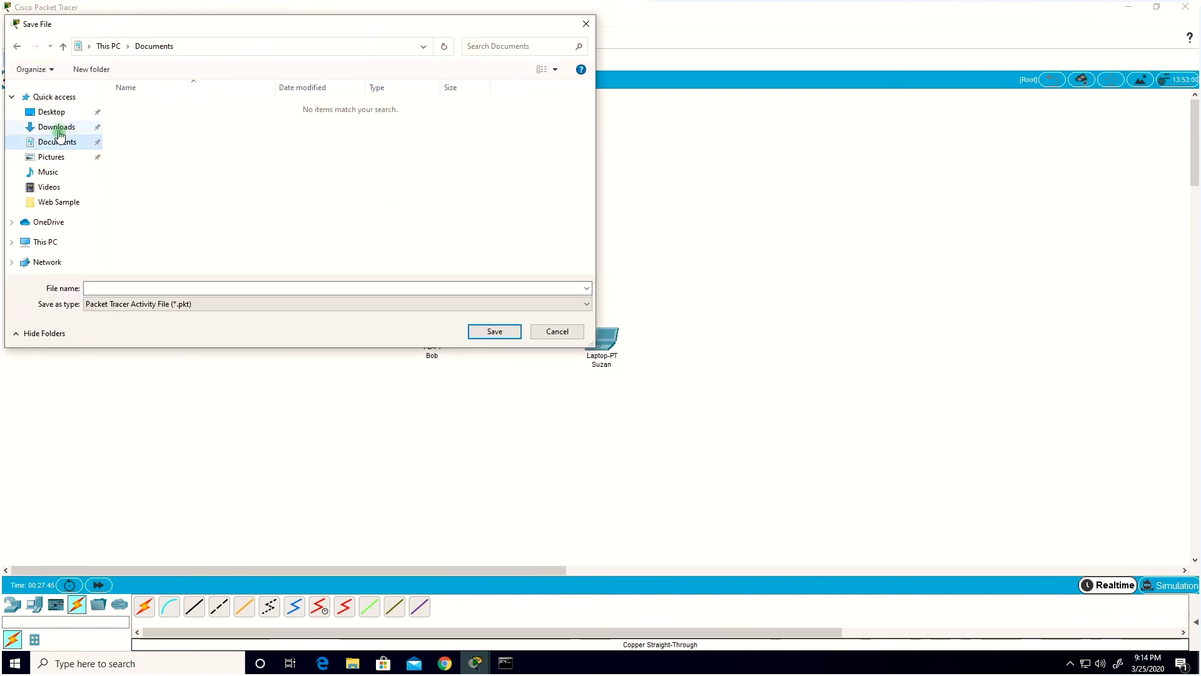
pyautogui.doubleClick(156, 123)
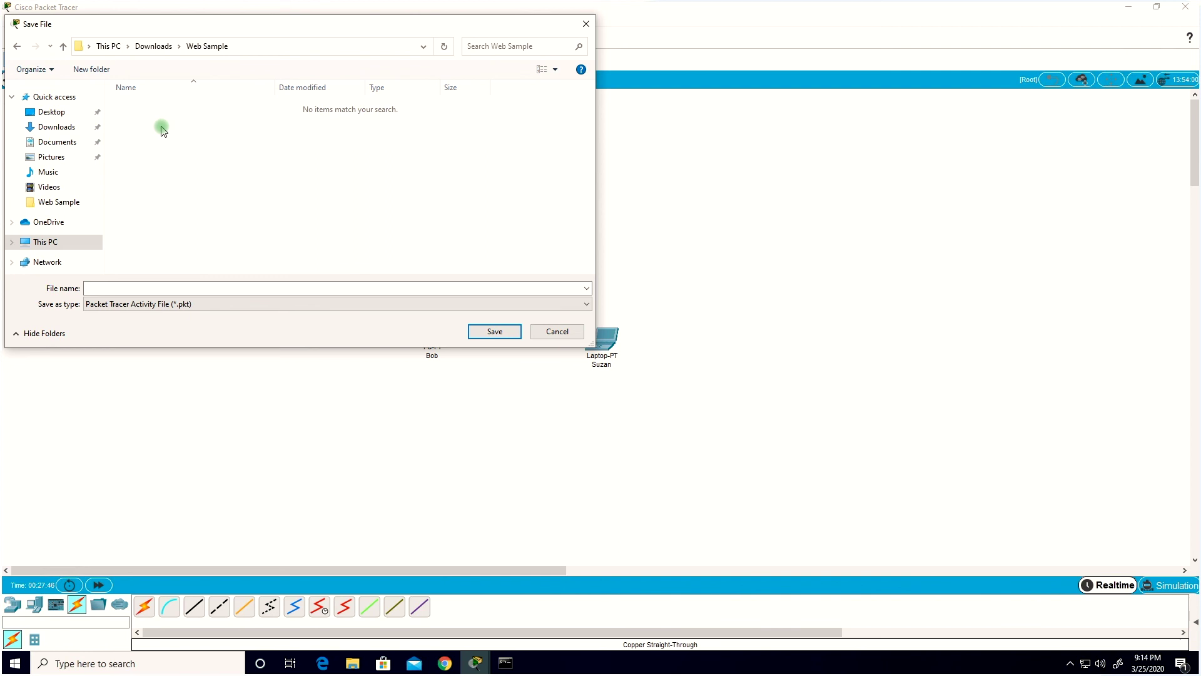
# Name the file PT Sample Web Page, save it as a Packet Tracer activity file and dismiss the guest save notice
pyautogui.click(162, 290)
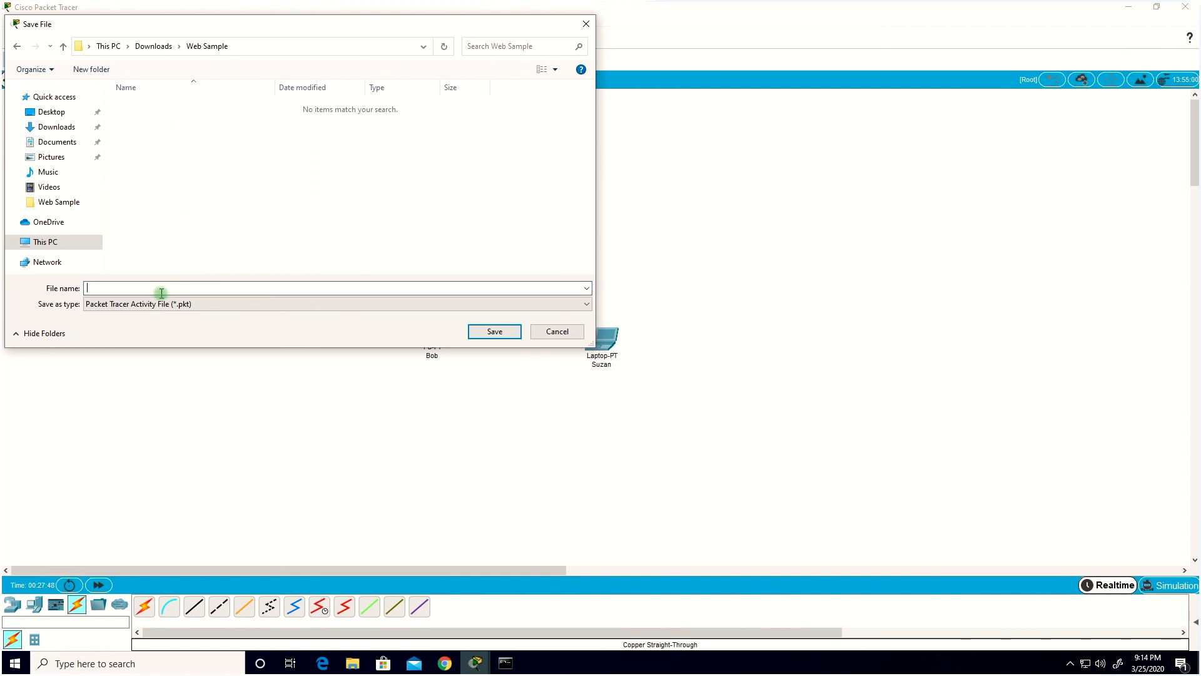
pyautogui.write('Sample')
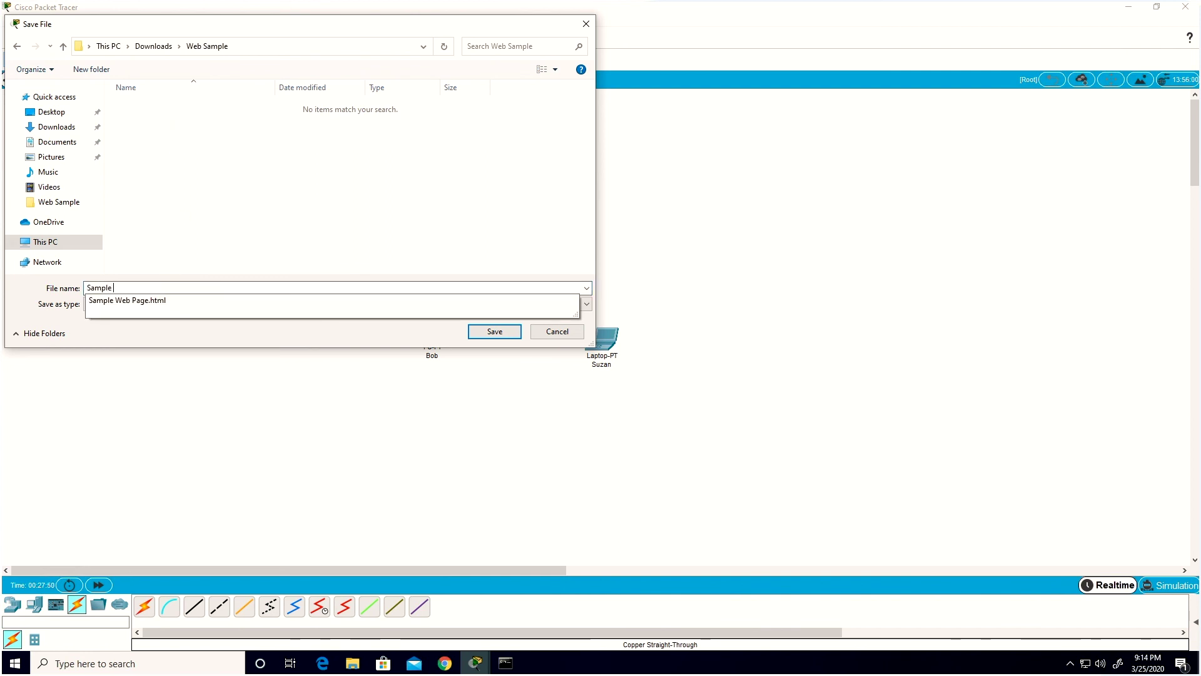
pyautogui.write(' Web Page')
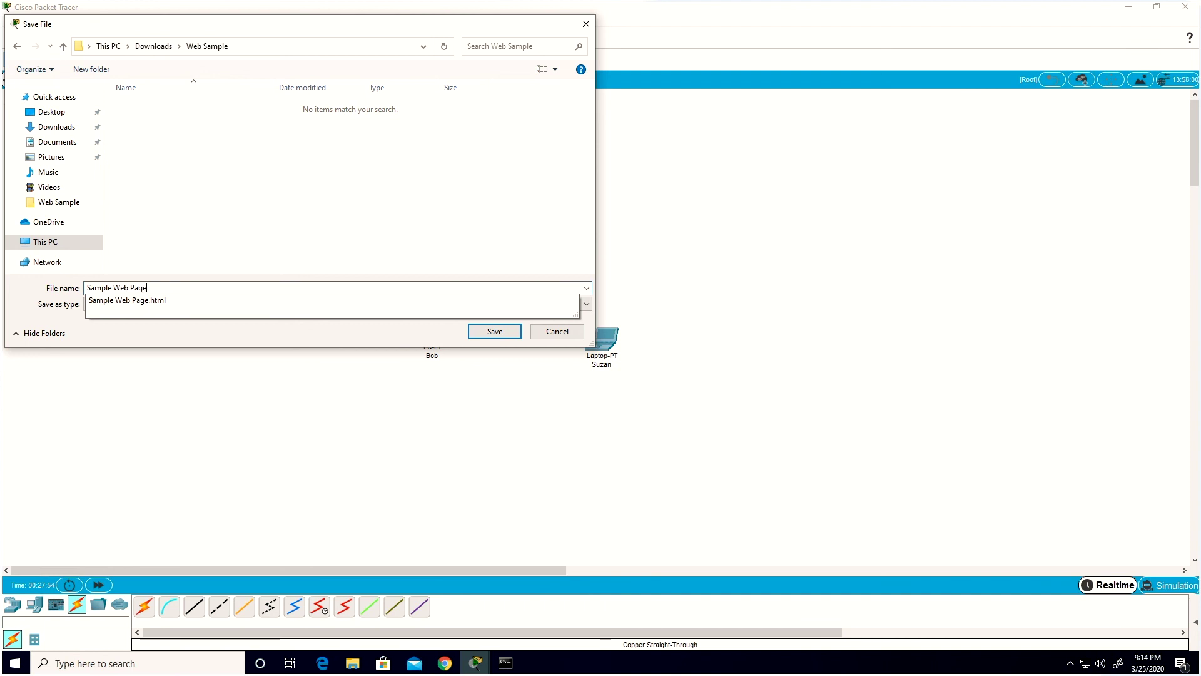
pyautogui.click(308, 233)
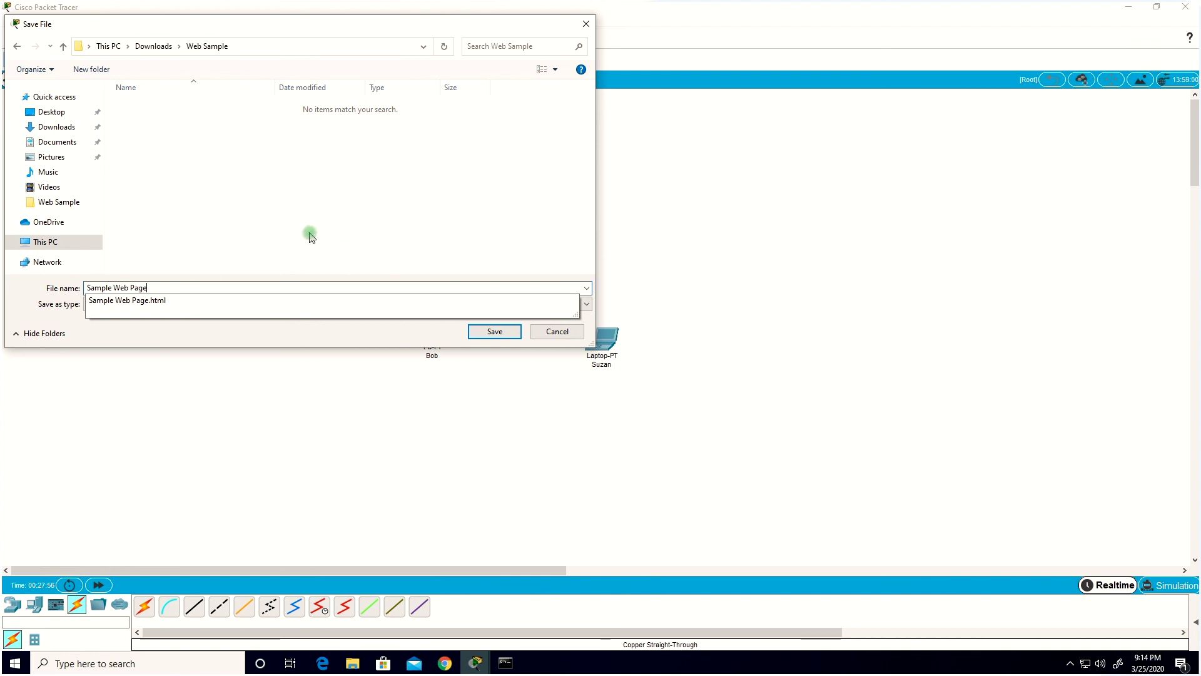
pyautogui.click(168, 287)
pyautogui.click(169, 288)
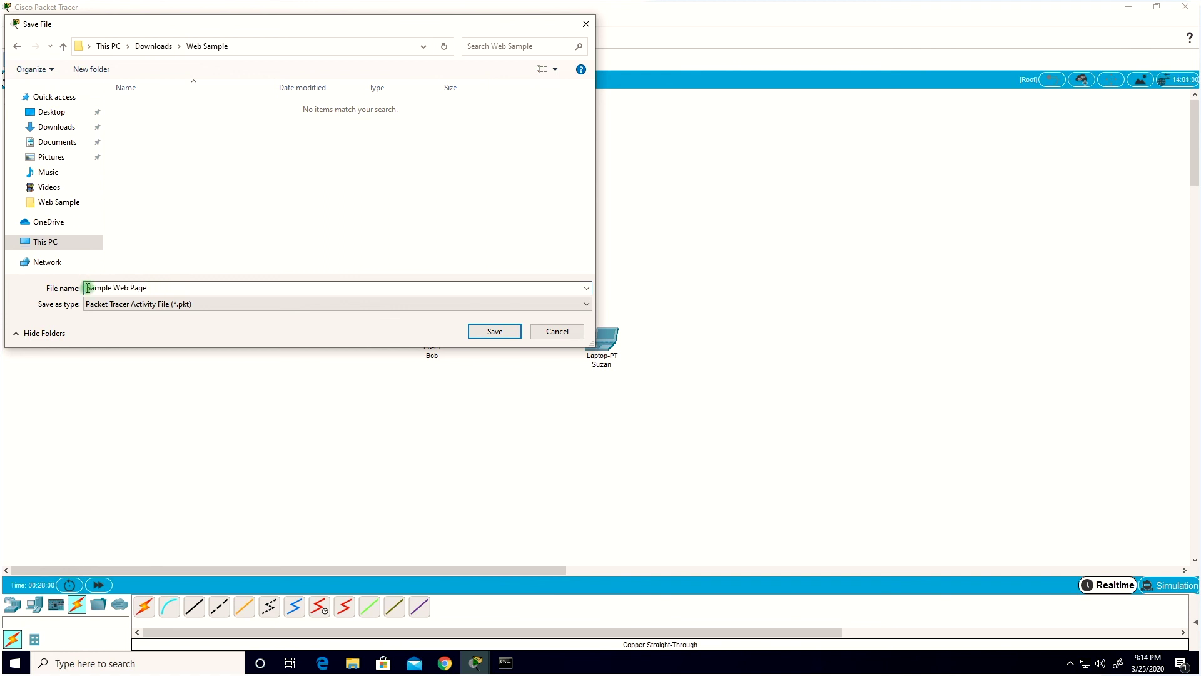
pyautogui.write('PT')
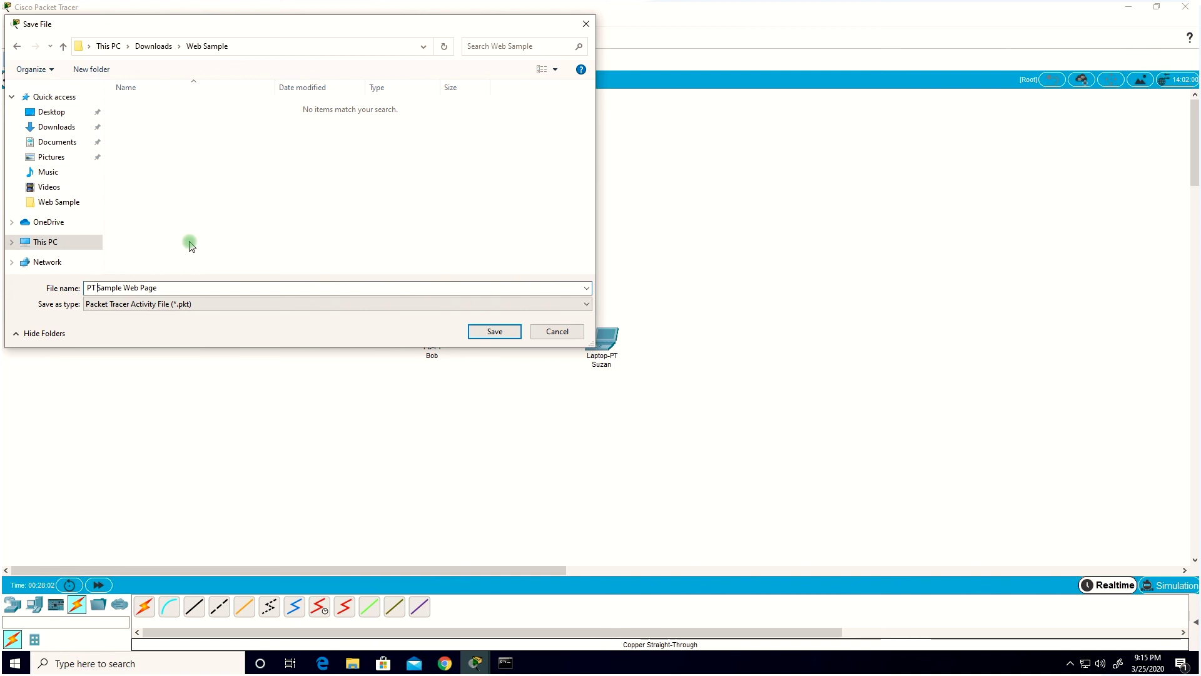
pyautogui.click(479, 333)
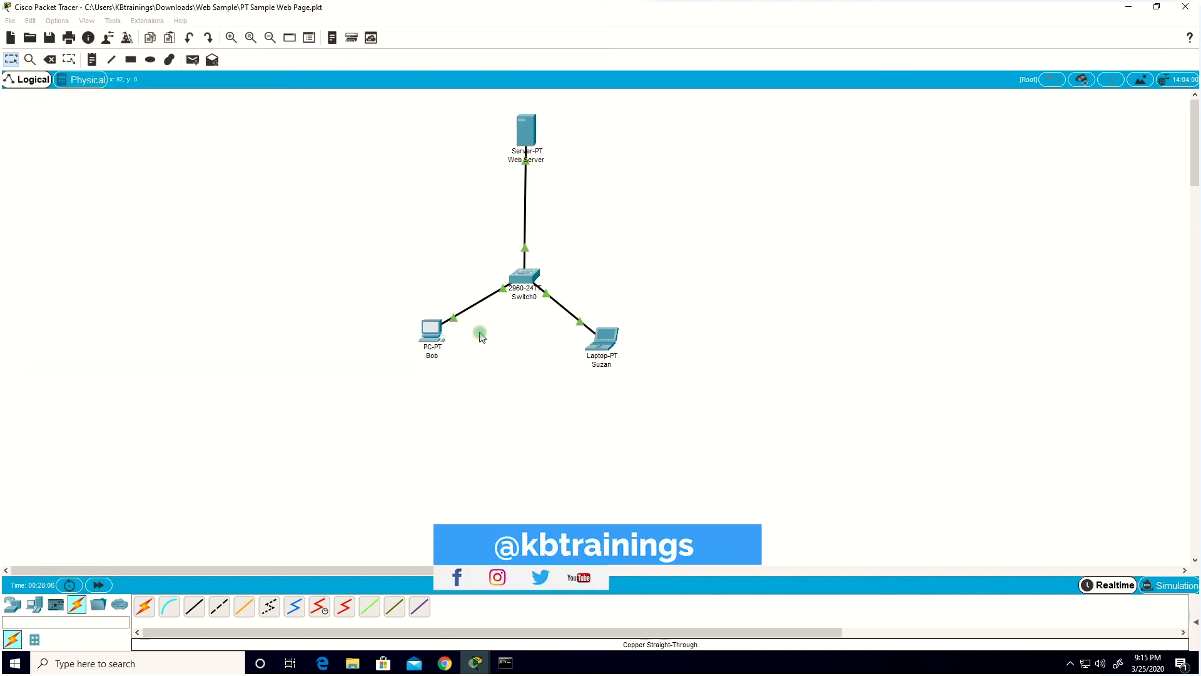
pyautogui.click(724, 377)
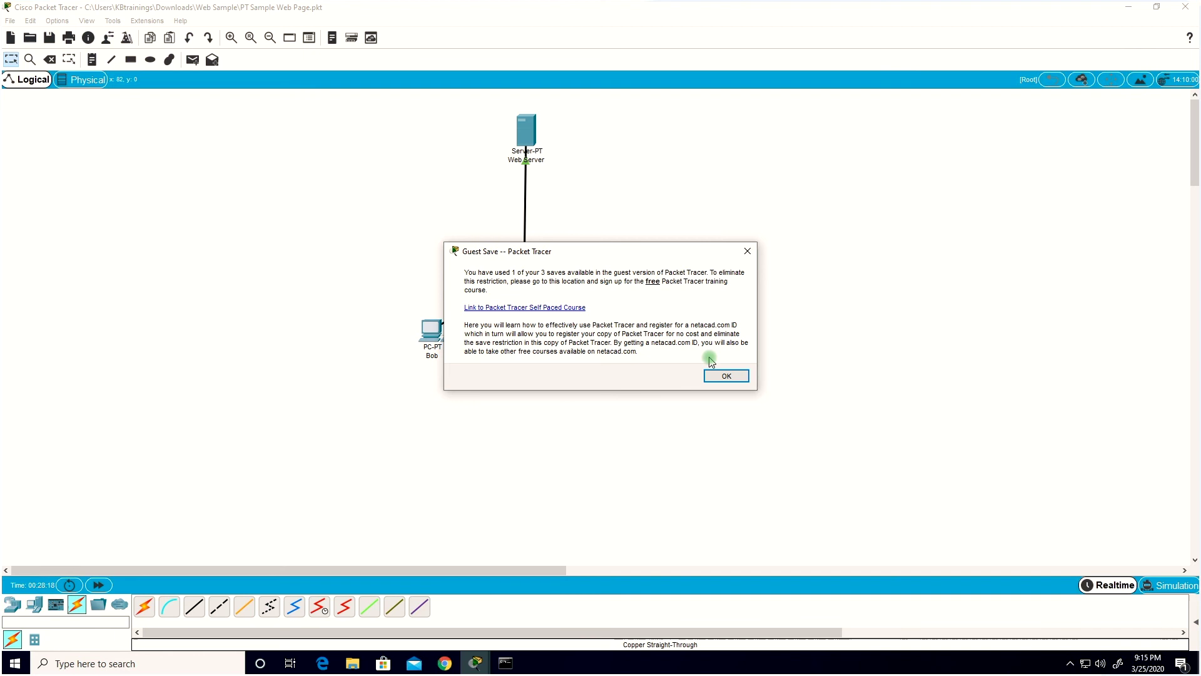
pyautogui.click(719, 376)
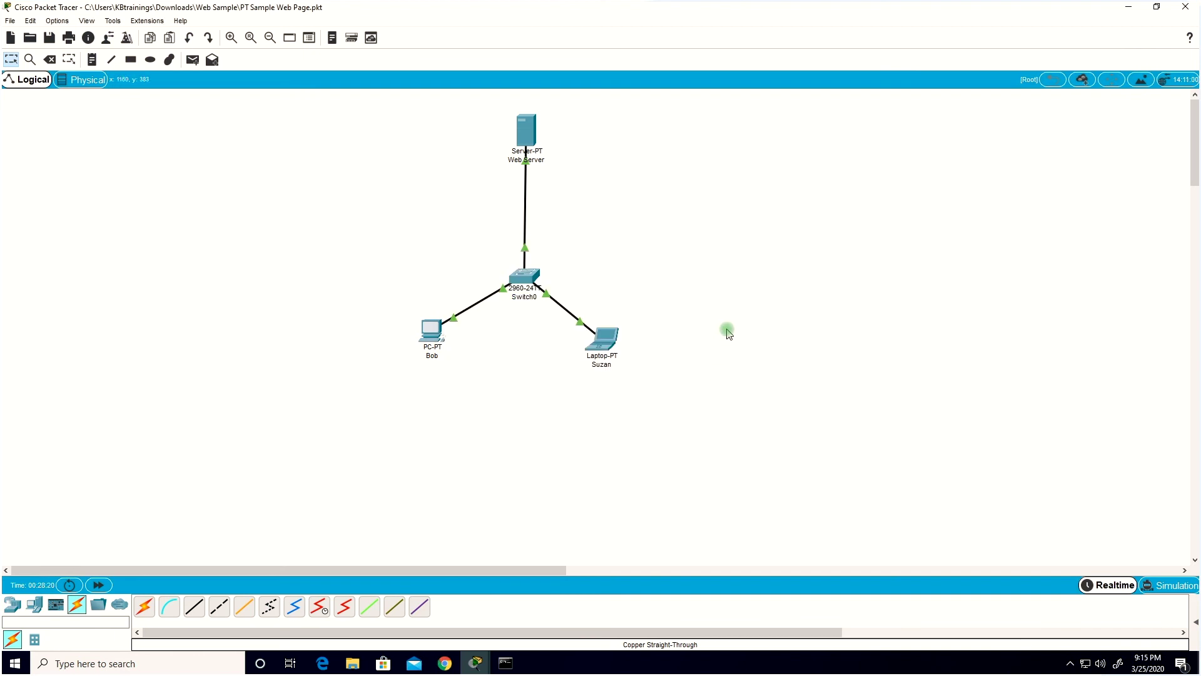